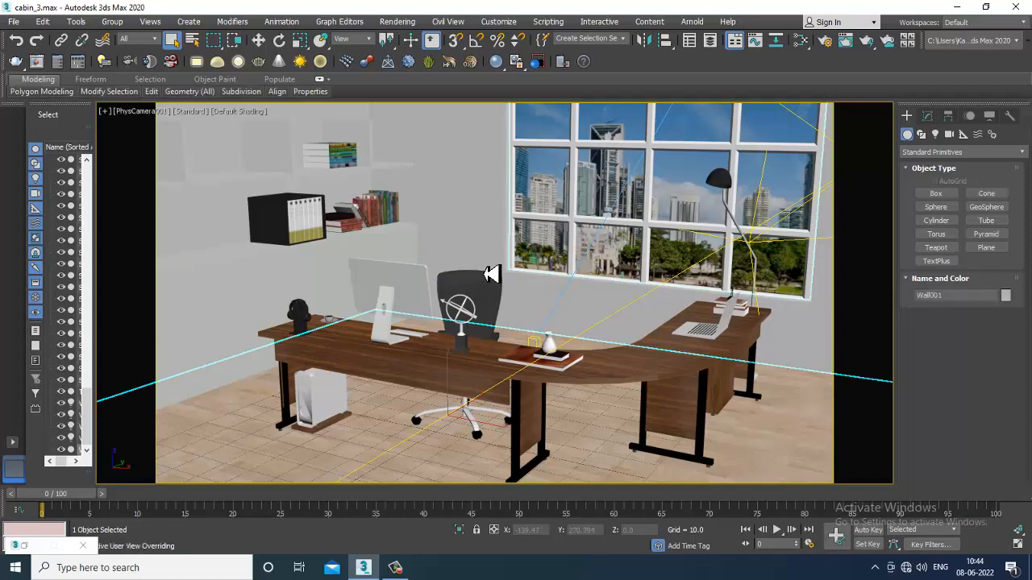
# Step: Switch from the camera to the Perspective view and examine the office room from outside and around the desk
pyautogui.press('p')
pyautogui.scroll(-6, 543, 311)
pyautogui.scroll(7, 621, 312)
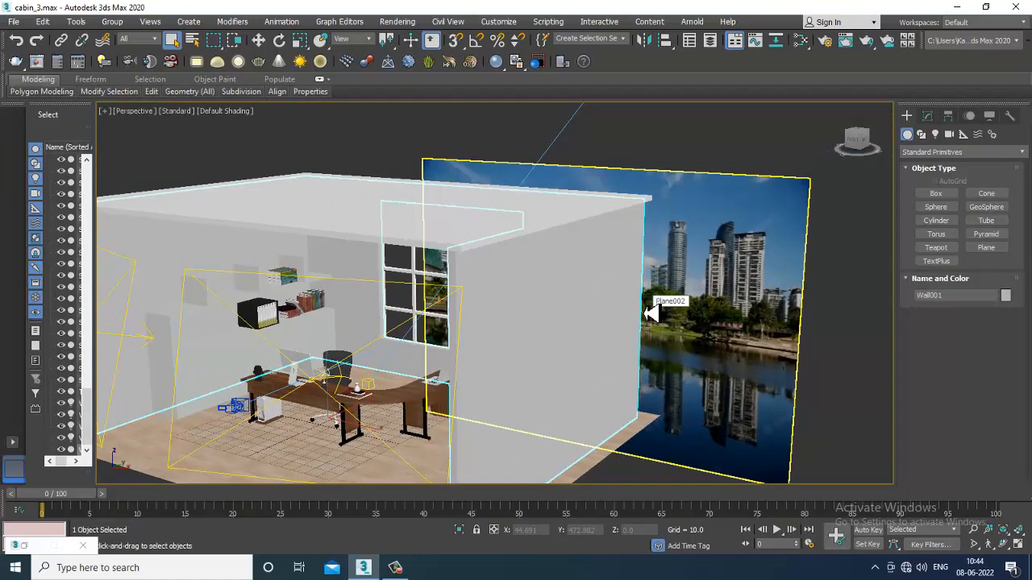
pyautogui.keyDown('alt'); pyautogui.moveTo(650, 314); pyautogui.dragTo(616, 298, button='middle'); pyautogui.keyUp('alt')
pyautogui.scroll(-2, 631, 325)
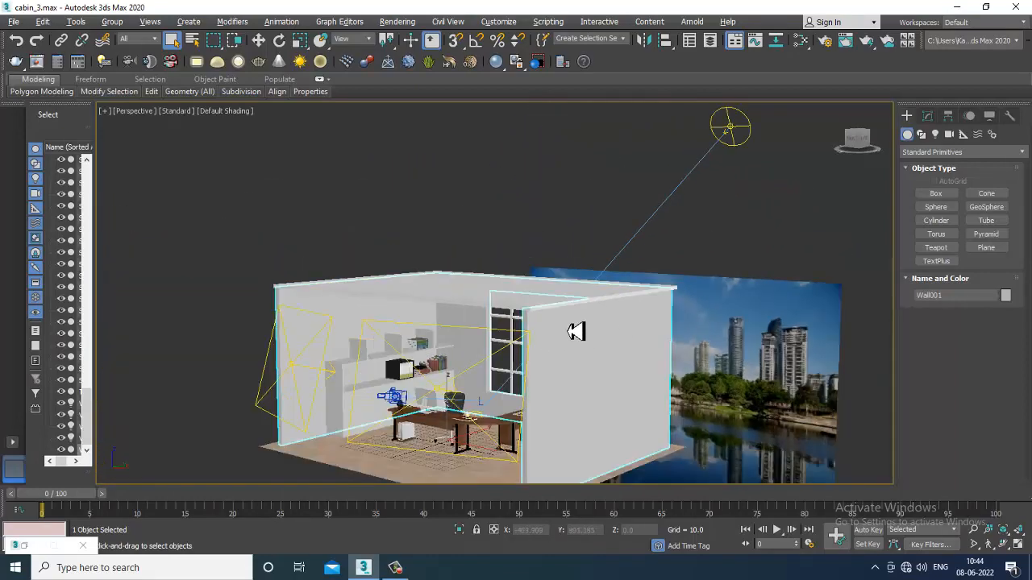
pyautogui.keyDown('alt'); pyautogui.moveTo(573, 331); pyautogui.dragTo(625, 280, button='middle'); pyautogui.keyUp('alt')
pyautogui.scroll(-3, 592, 308)
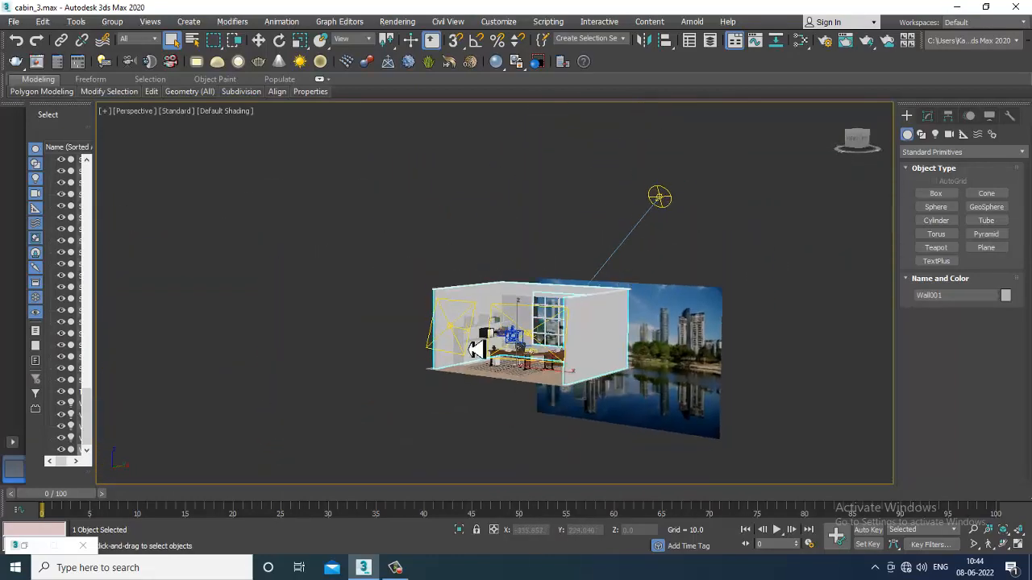
pyautogui.scroll(4, 508, 352)
pyautogui.keyDown('alt'); pyautogui.moveTo(484, 356); pyautogui.dragTo(513, 373, button='middle'); pyautogui.keyUp('alt')
pyautogui.scroll(4, 472, 366)
pyautogui.scroll(-3, 514, 373)
pyautogui.moveTo(620, 392); pyautogui.dragTo(578, 396, button='middle')
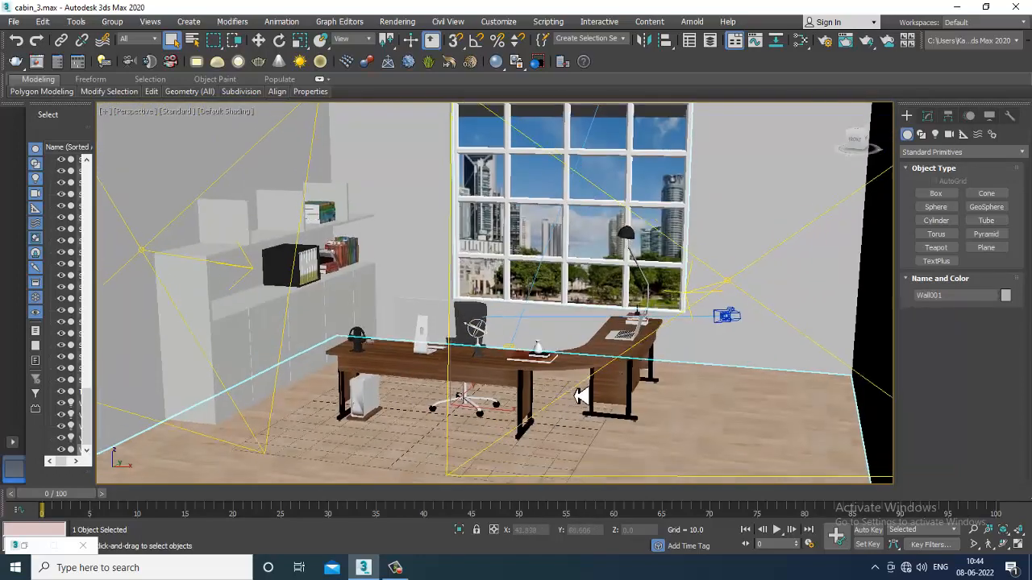
pyautogui.scroll(3, 580, 397)
# Step: Open Render Setup and set the V-Ray image filter to Catmull-Rom
pyautogui.click(401, 22)
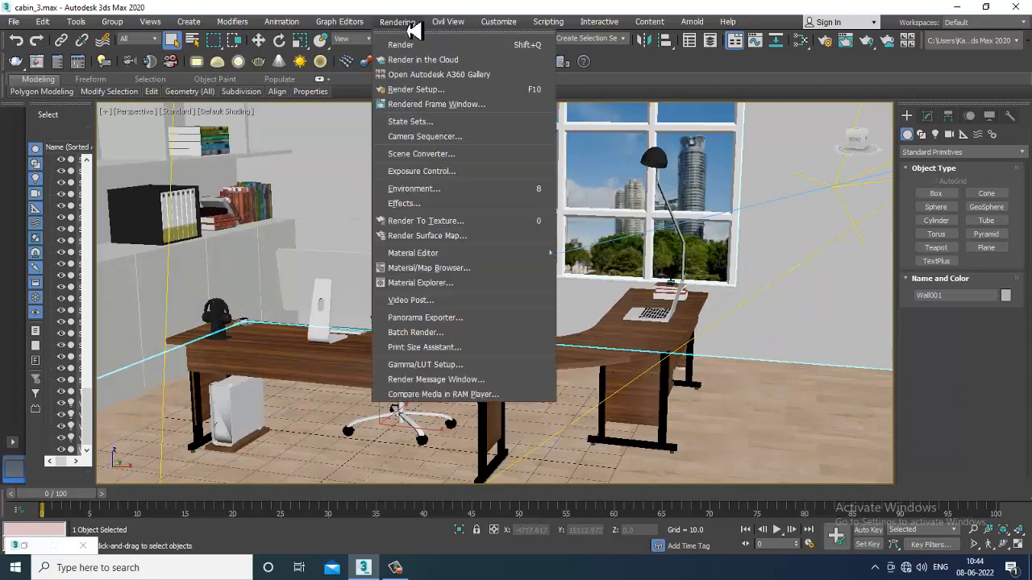
pyautogui.click(442, 91)
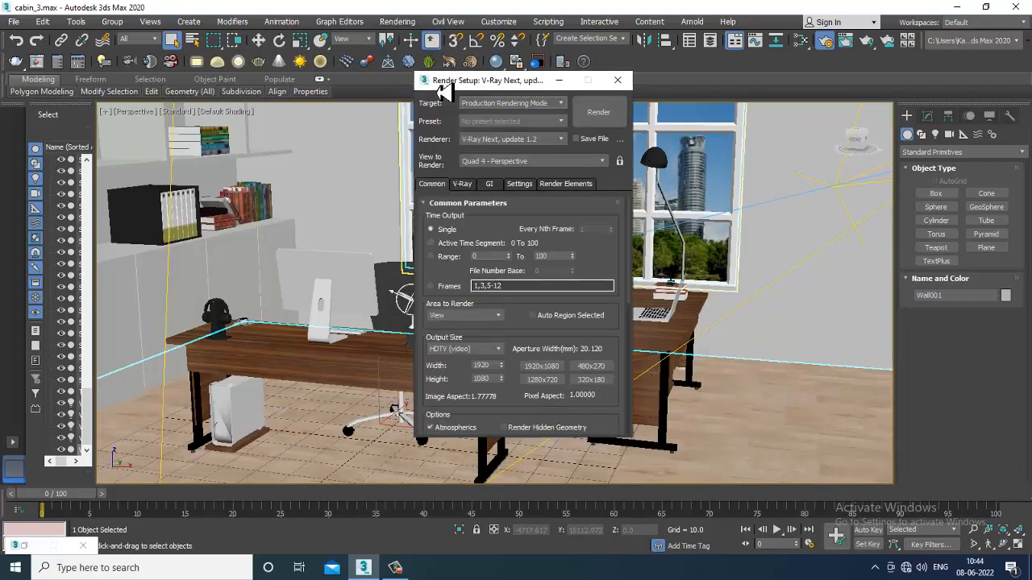
pyautogui.click(464, 187)
pyautogui.moveTo(554, 337); pyautogui.dragTo(554, 262)
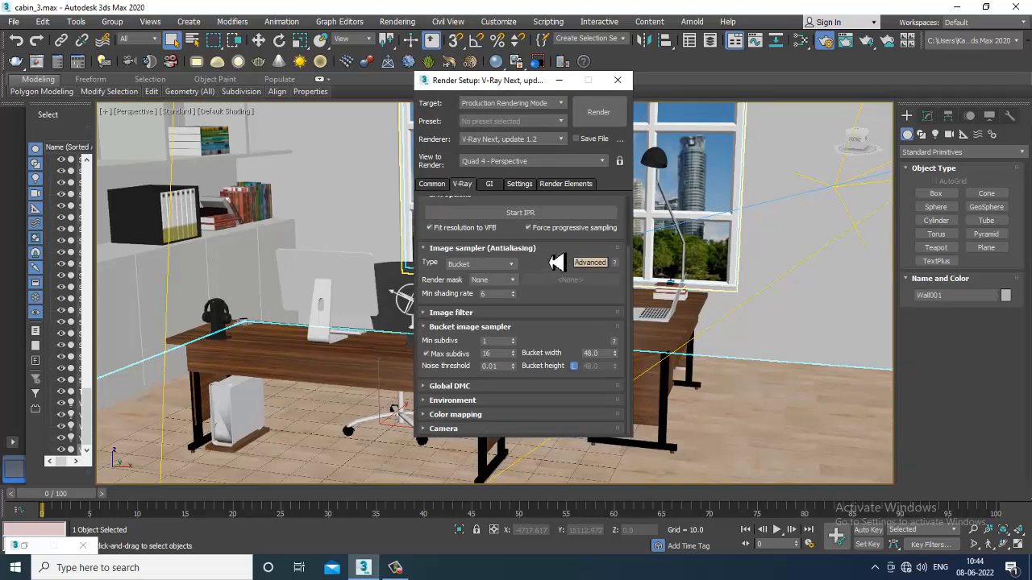
pyautogui.click(452, 314)
pyautogui.click(565, 329)
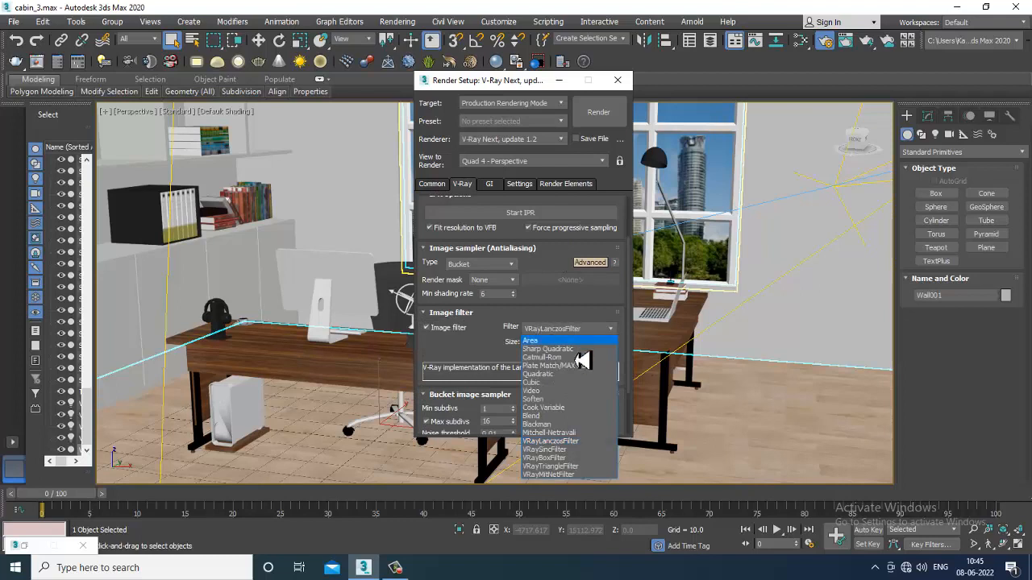
pyautogui.click(569, 358)
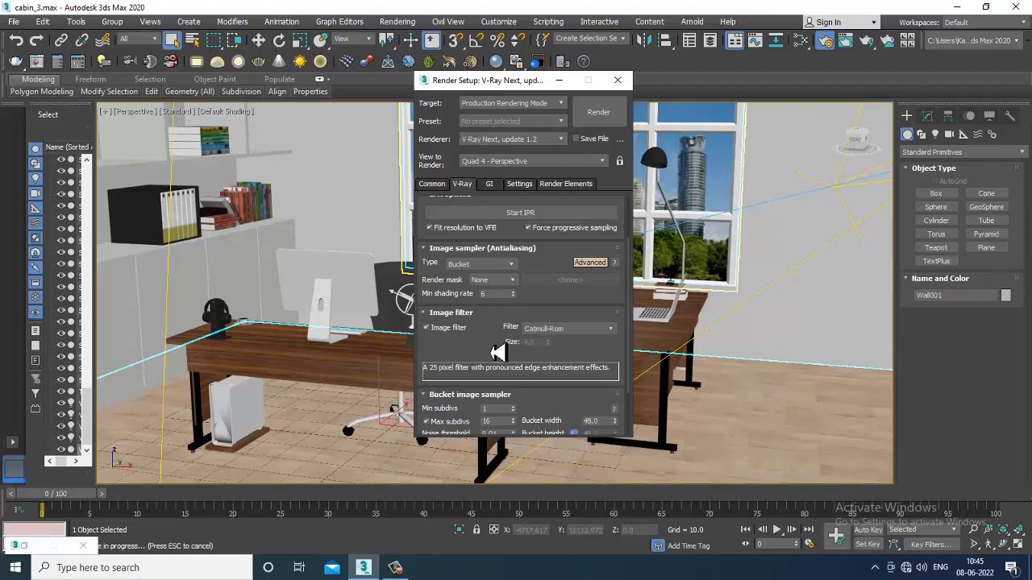
# Step: Set the bucket image sampler's max subdivs to 24
pyautogui.moveTo(495, 358); pyautogui.dragTo(498, 307)
pyautogui.moveTo(563, 361); pyautogui.dragTo(562, 333)
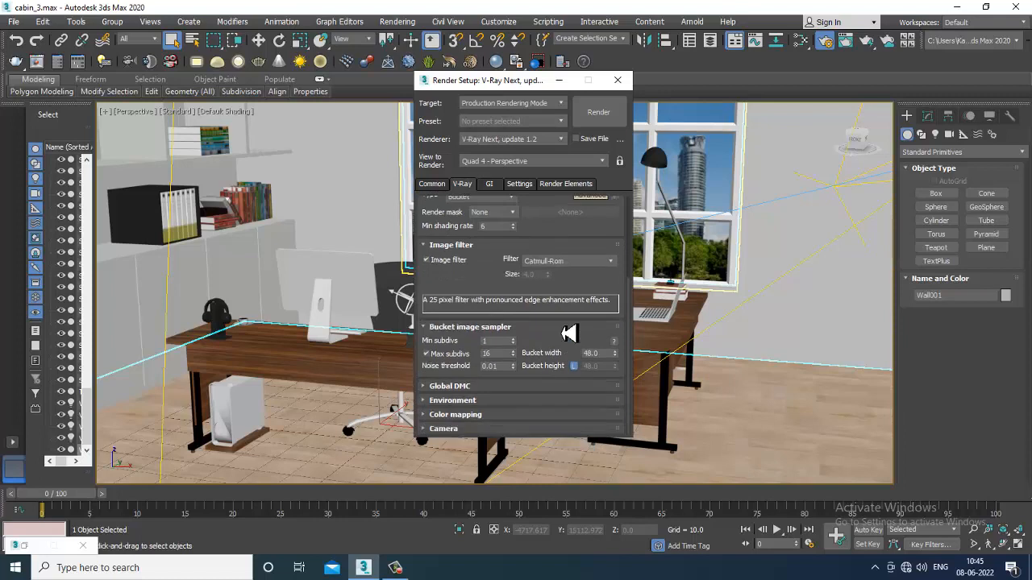
pyautogui.moveTo(495, 361); pyautogui.dragTo(457, 361)
pyautogui.write('24')
# Step: Expand the Global DMC, Environment and Color mapping settings, choose Exponential color mapping and show its Expert options
pyautogui.click(484, 386)
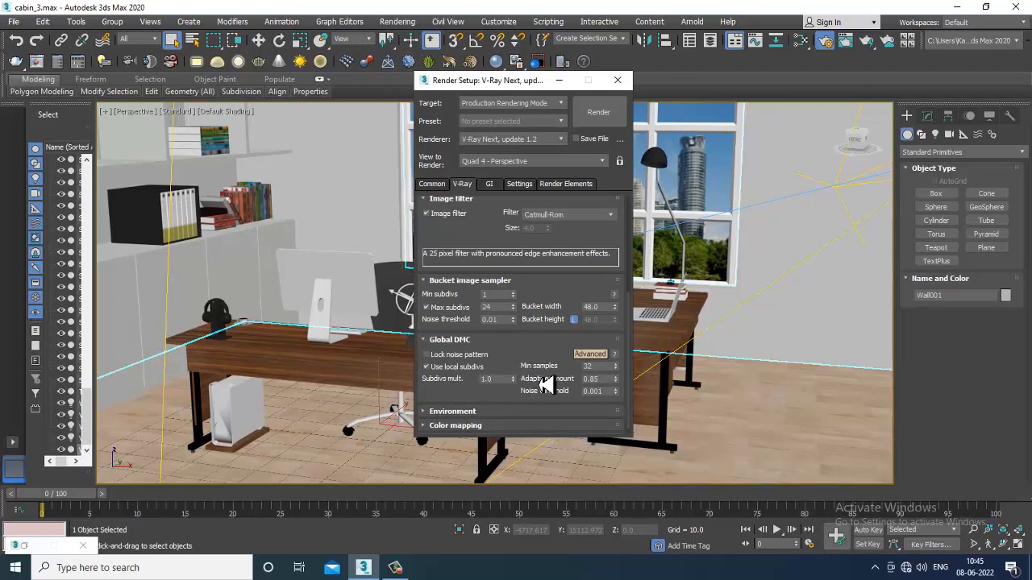
pyautogui.click(467, 412)
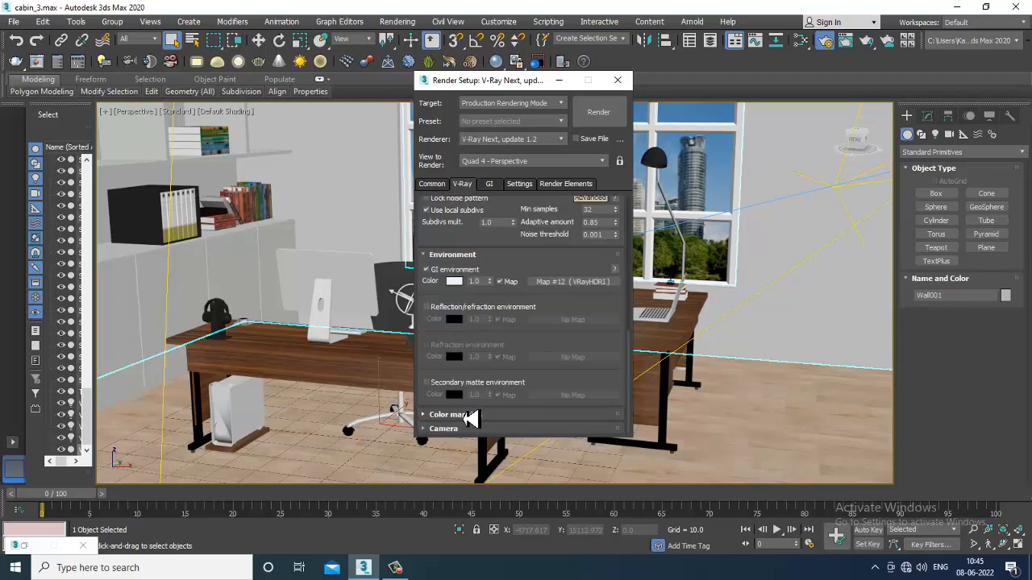
pyautogui.click(456, 414)
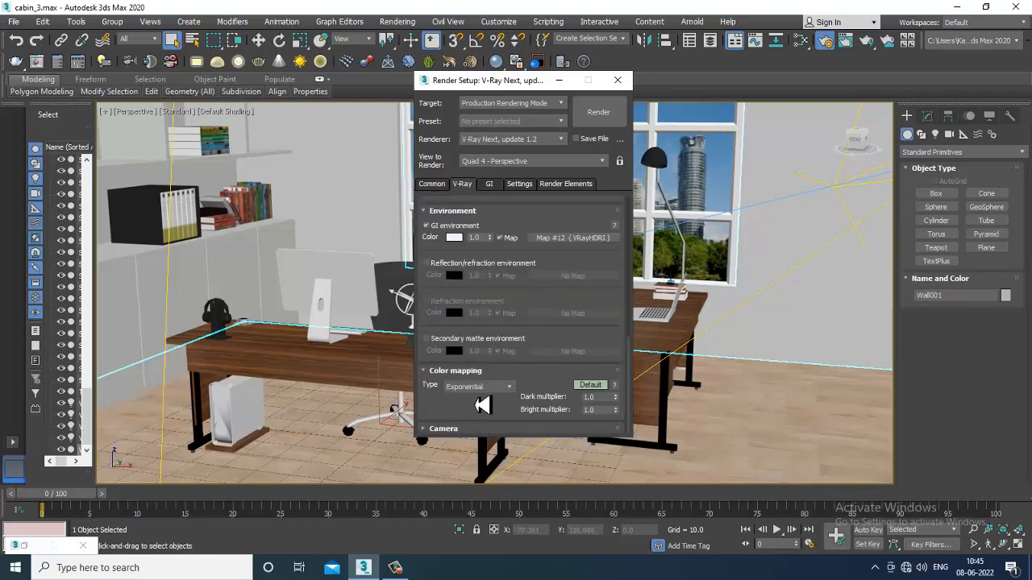
pyautogui.click(480, 389)
pyautogui.click(464, 408)
pyautogui.click(593, 387)
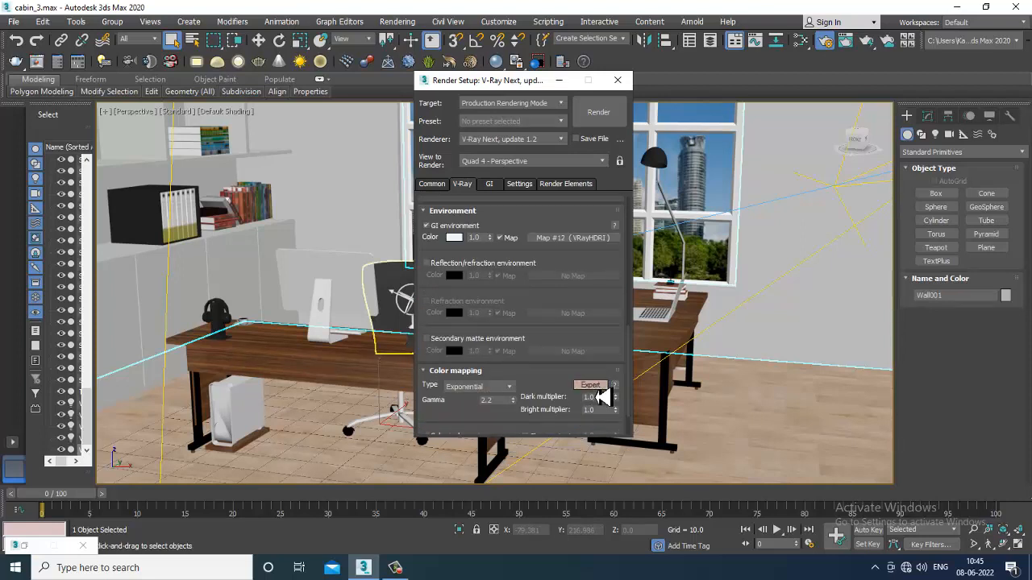
pyautogui.scroll(-2, 509, 425)
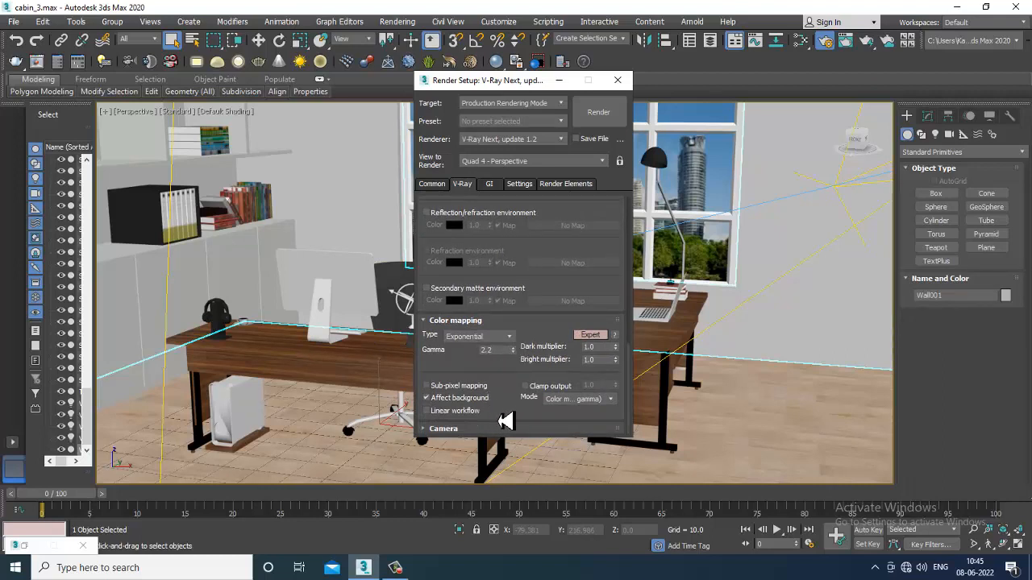
# Step: Show the Expert options for global illumination and expand the irradiance map settings
pyautogui.click(492, 186)
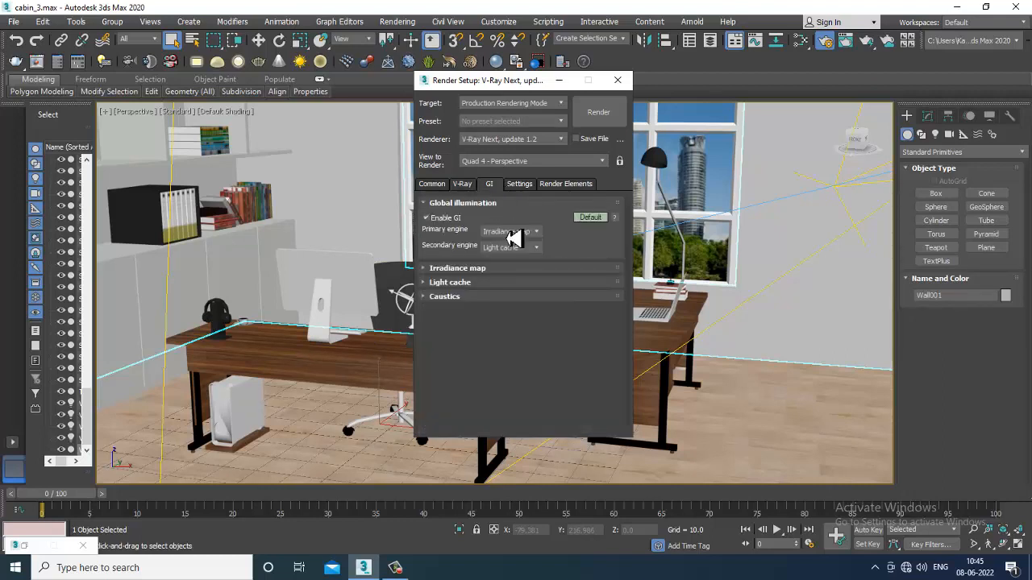
pyautogui.click(590, 217)
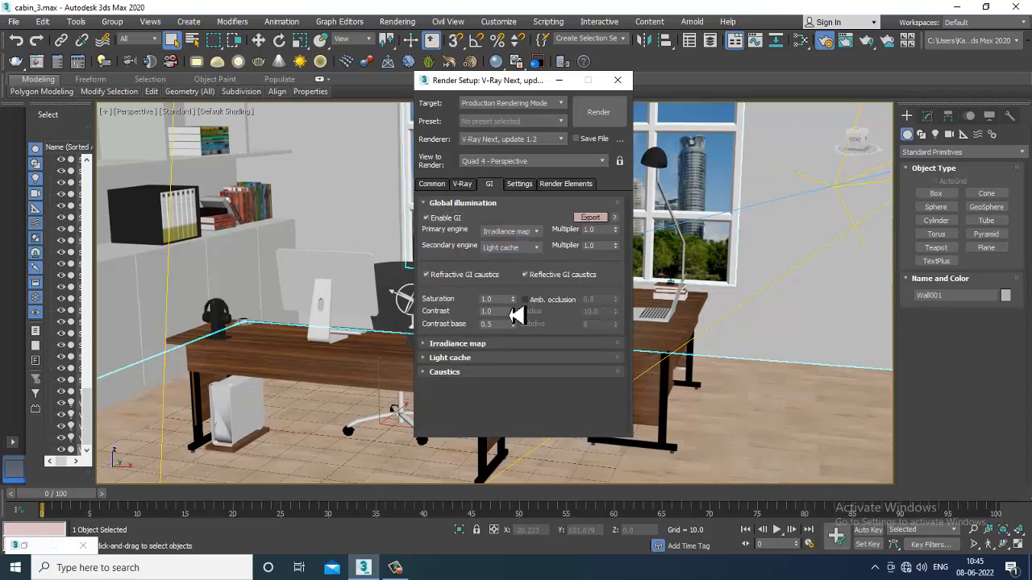
pyautogui.click(484, 350)
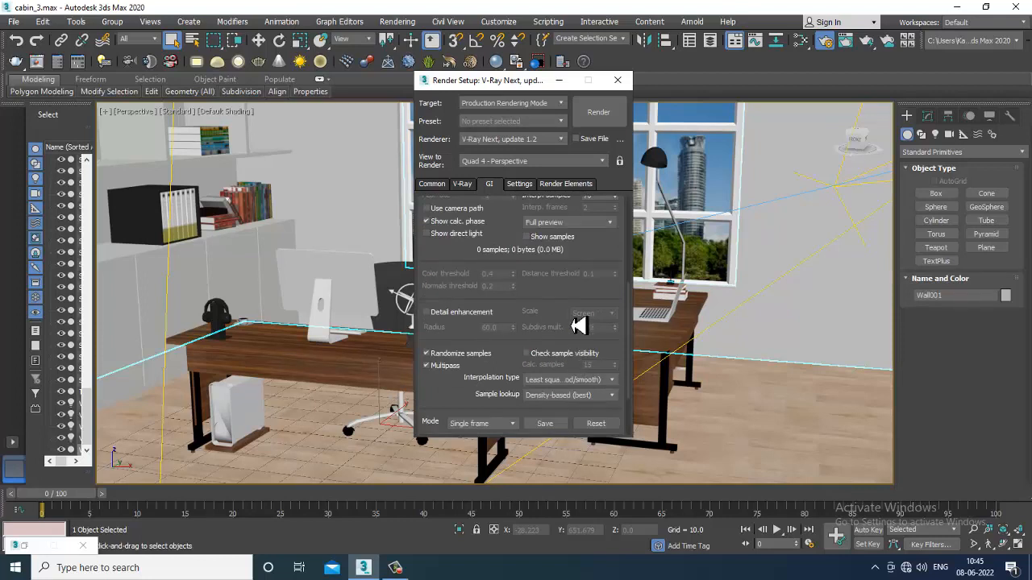
pyautogui.moveTo(571, 306); pyautogui.dragTo(533, 242)
# Step: Expand the light cache settings and change the light cache subdivs
pyautogui.scroll(-3, 534, 242)
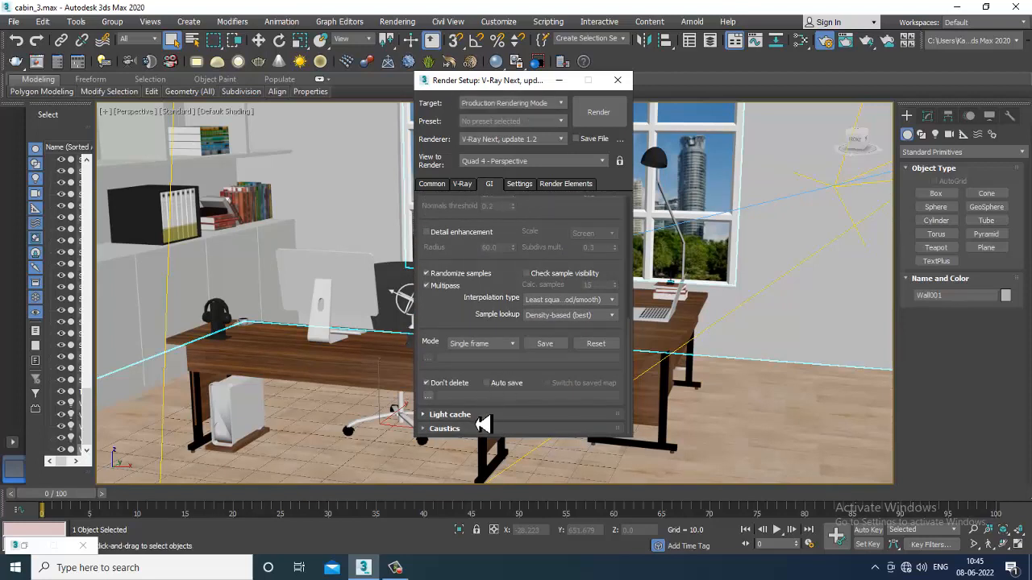
pyautogui.scroll(-3, 483, 421)
pyautogui.doubleClick(494, 344)
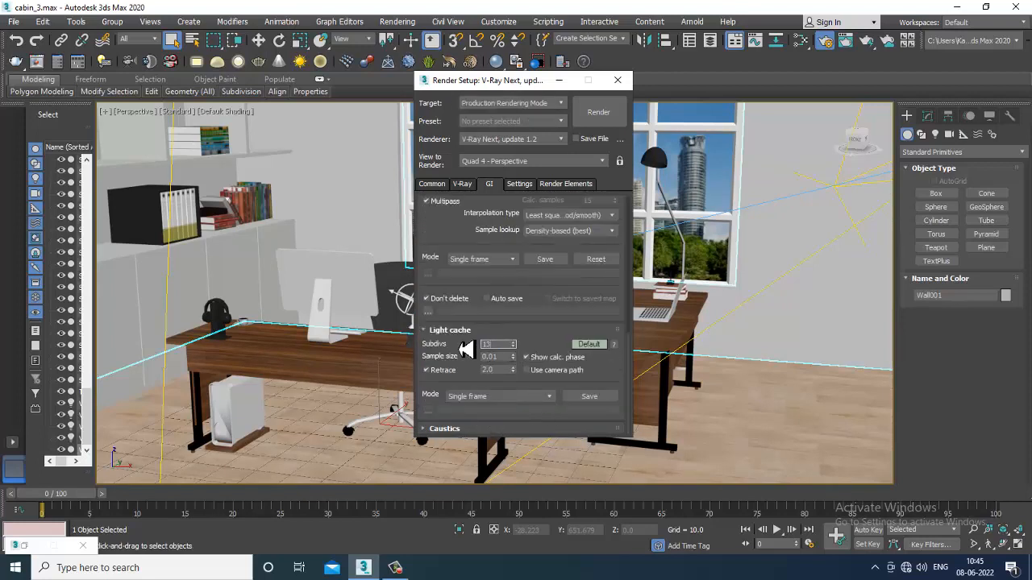
# Step: Review the V-Ray system settings and minimize the Render Setup window
pyautogui.click(520, 184)
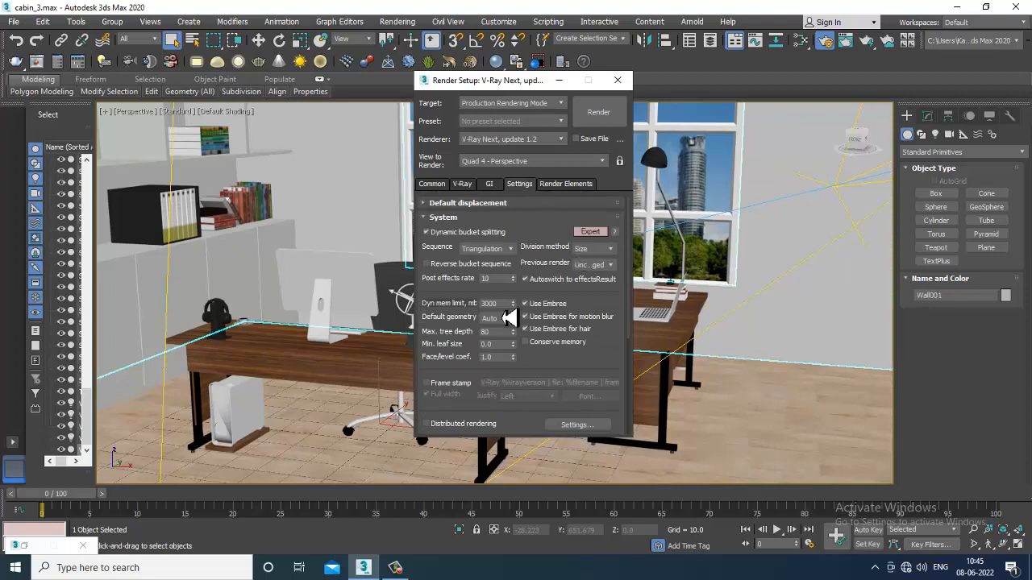
pyautogui.scroll(-3, 525, 232)
pyautogui.scroll(-3, 524, 242)
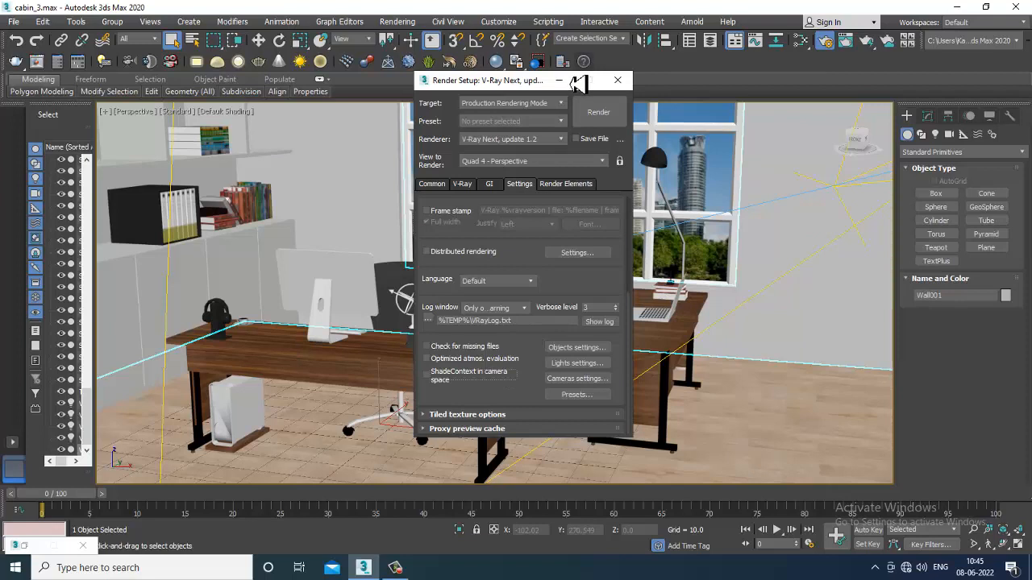
pyautogui.click(559, 81)
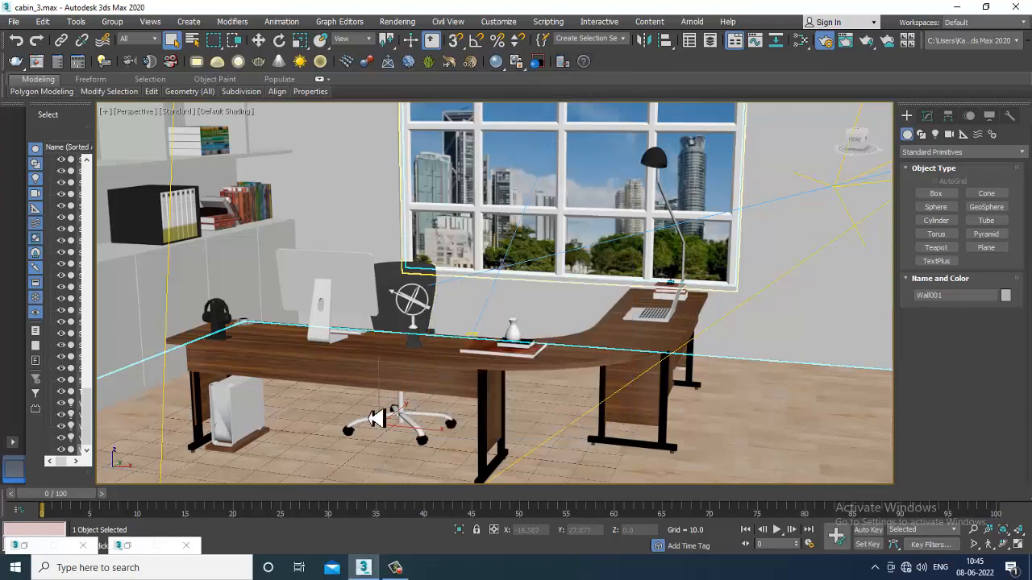
# Step: Select the curved desk top and open the Slate Material Editor maximized
pyautogui.click(409, 360)
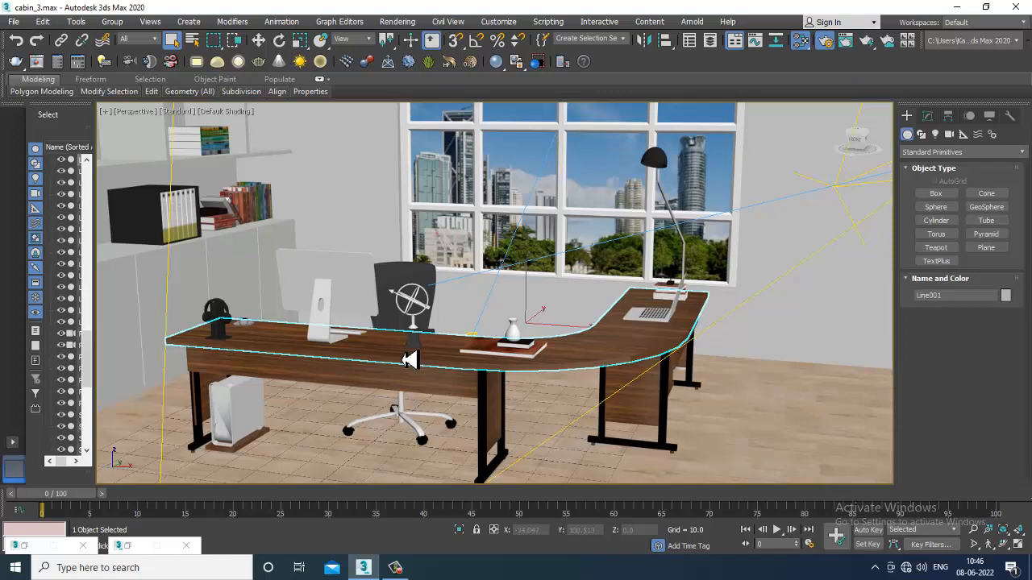
pyautogui.press('m')
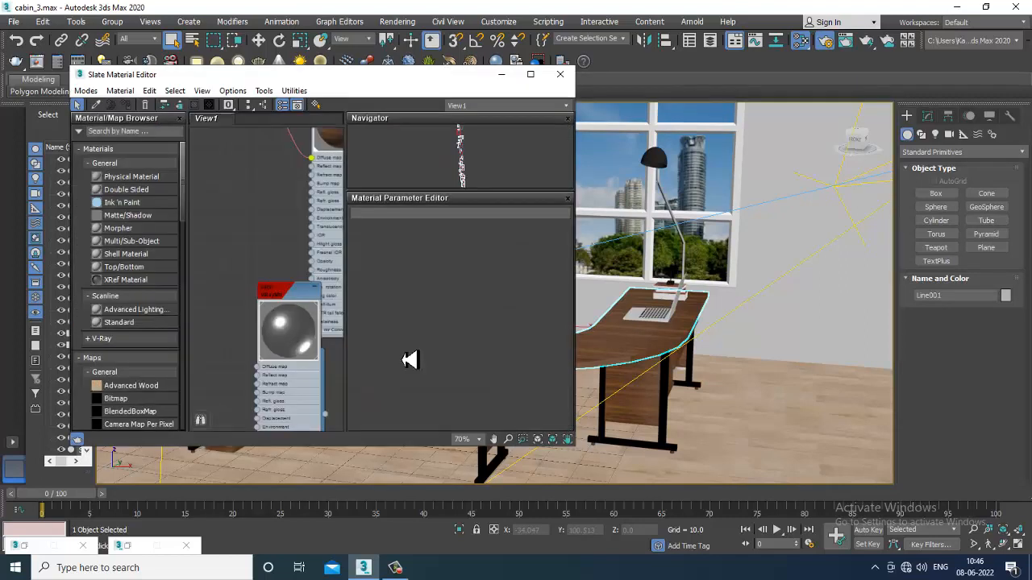
pyautogui.click(530, 74)
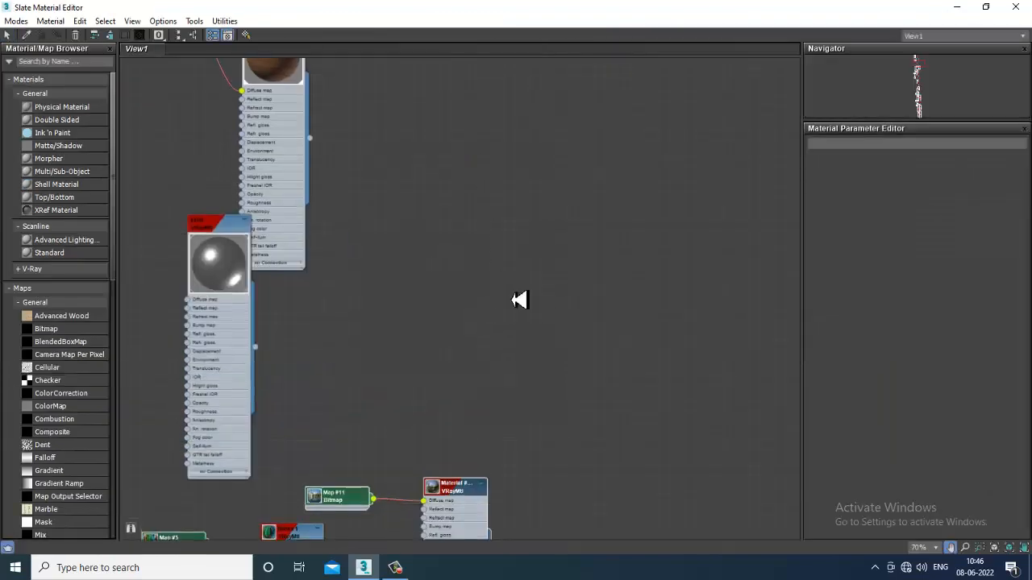
# Step: Set the reflection subdivs to 16 for the floor and the nuts & legs materials
pyautogui.moveTo(520, 300); pyautogui.dragTo(572, 494, button='middle')
pyautogui.moveTo(425, 256); pyautogui.dragTo(483, 508, button='middle')
pyautogui.moveTo(432, 137); pyautogui.dragTo(444, 286, button='middle')
pyautogui.click(430, 296)
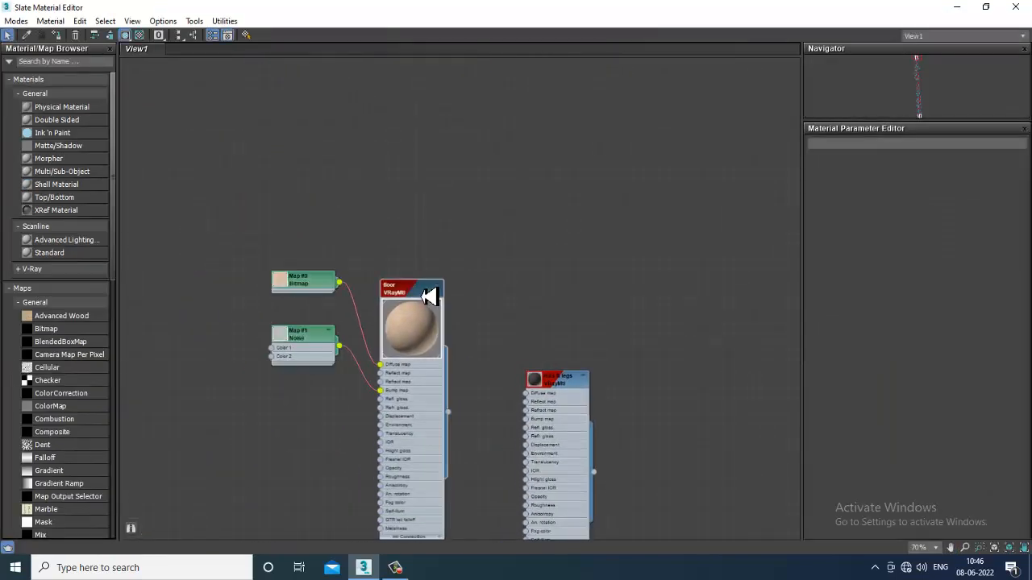
pyautogui.doubleClick(430, 297)
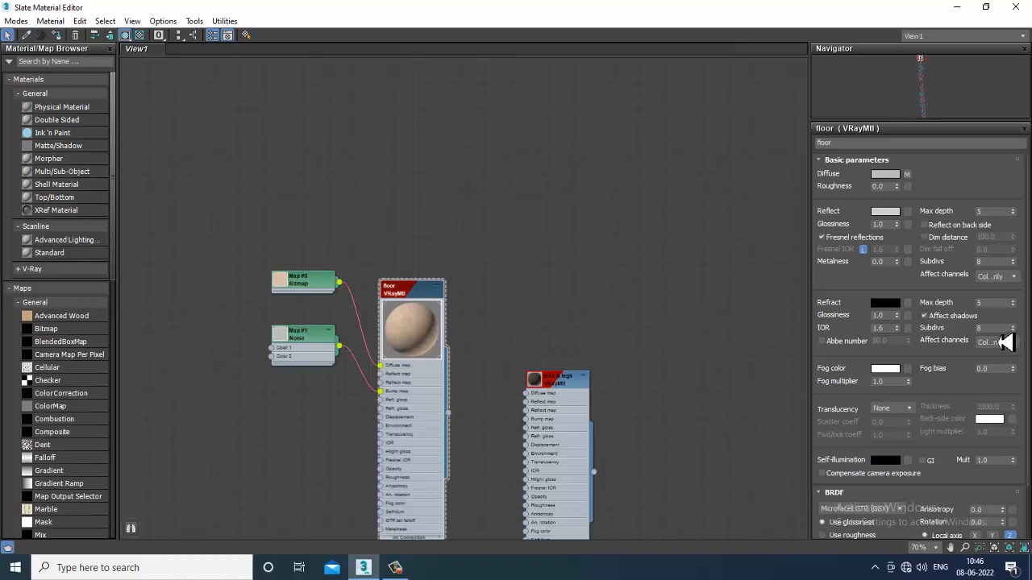
pyautogui.doubleClick(988, 262)
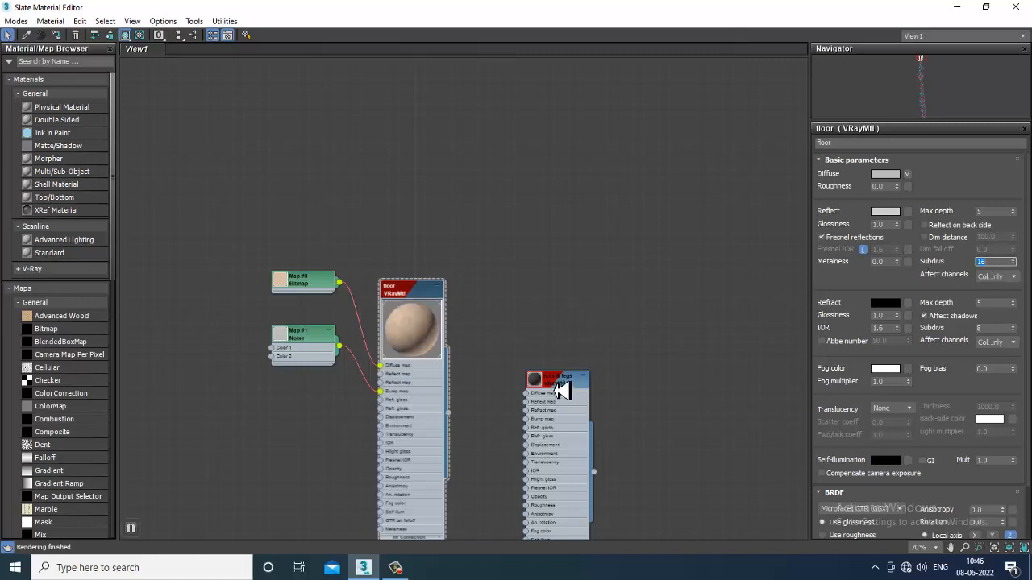
pyautogui.doubleClick(558, 385)
pyautogui.doubleClick(988, 262)
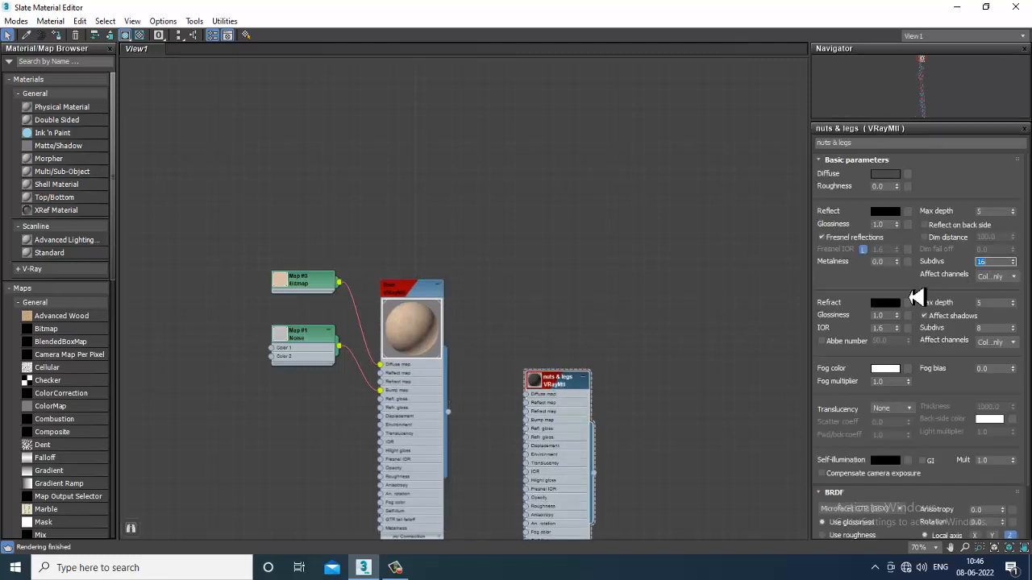
# Step: Open the table material's parameters and change its reflection subdivs
pyautogui.scroll(-5, 528, 302)
pyautogui.doubleClick(466, 305)
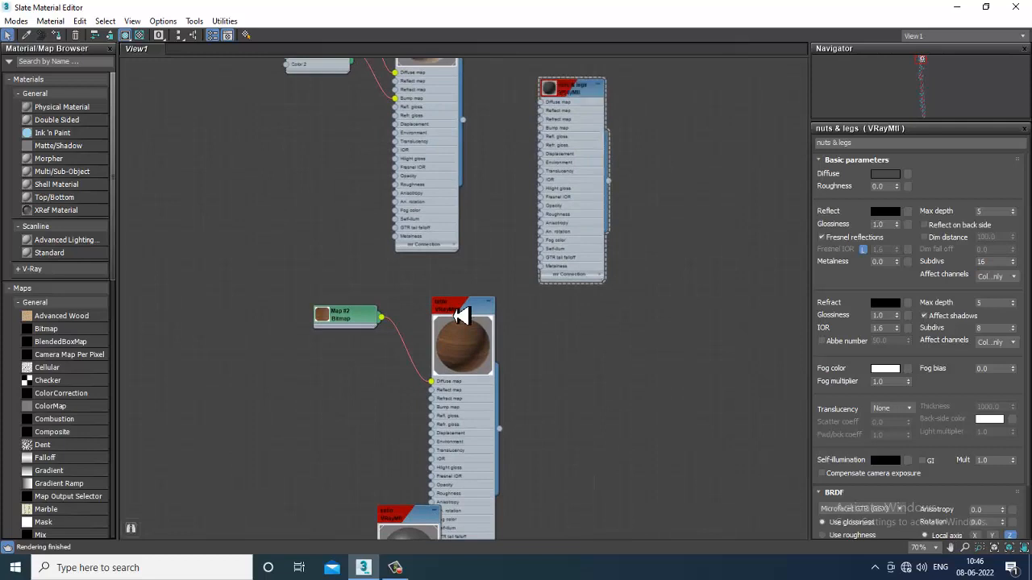
pyautogui.doubleClick(987, 262)
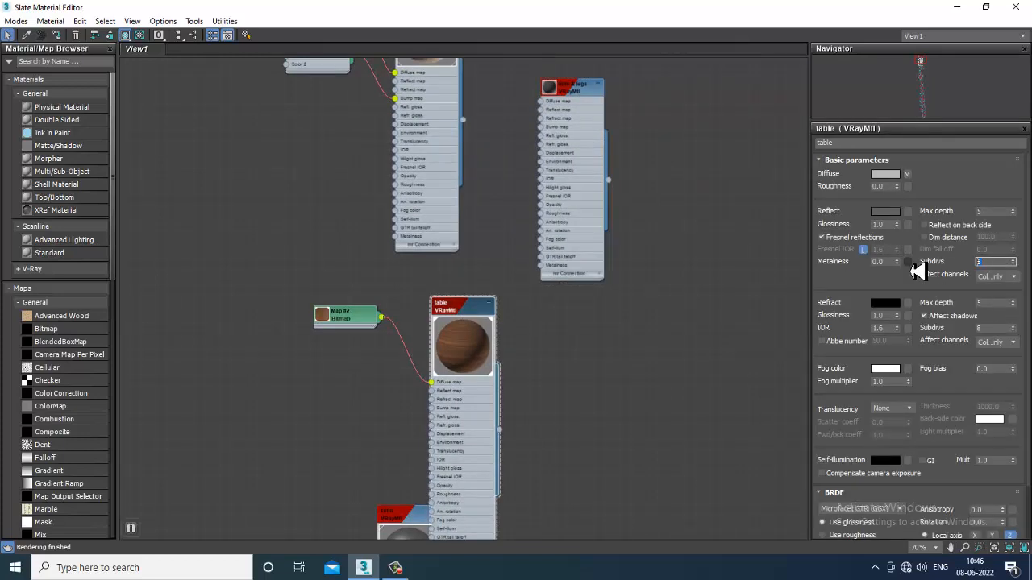
# Step: Move the table material node clear of the satin node and set the satin material's reflection subdivs to 16
pyautogui.moveTo(606, 436); pyautogui.dragTo(608, 331, button='middle')
pyautogui.moveTo(480, 206); pyautogui.dragTo(507, 207)
pyautogui.doubleClick(408, 409)
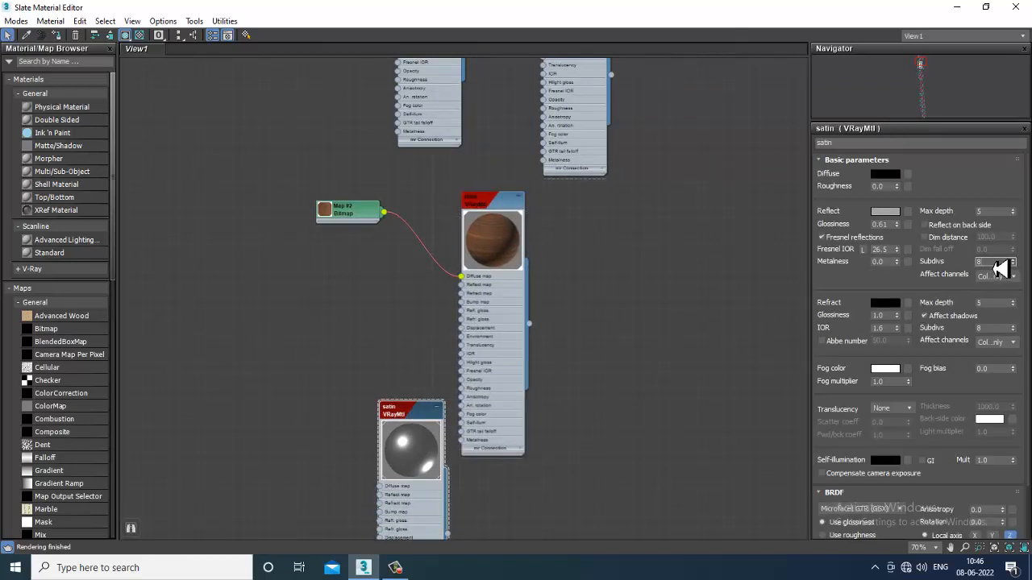
pyautogui.click(996, 262)
pyautogui.write('32')
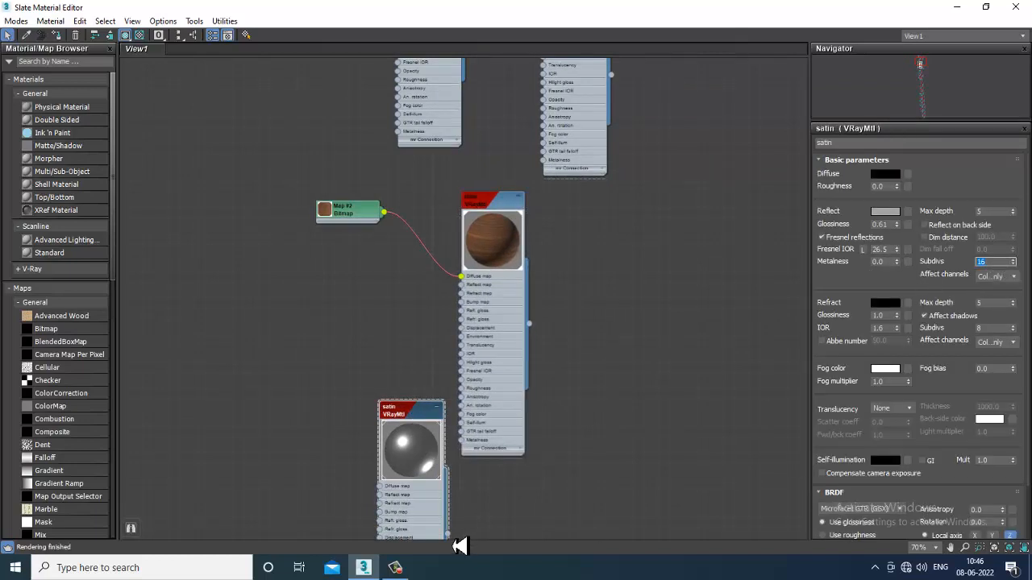
pyautogui.moveTo(574, 446); pyautogui.dragTo(556, 132, button='middle')
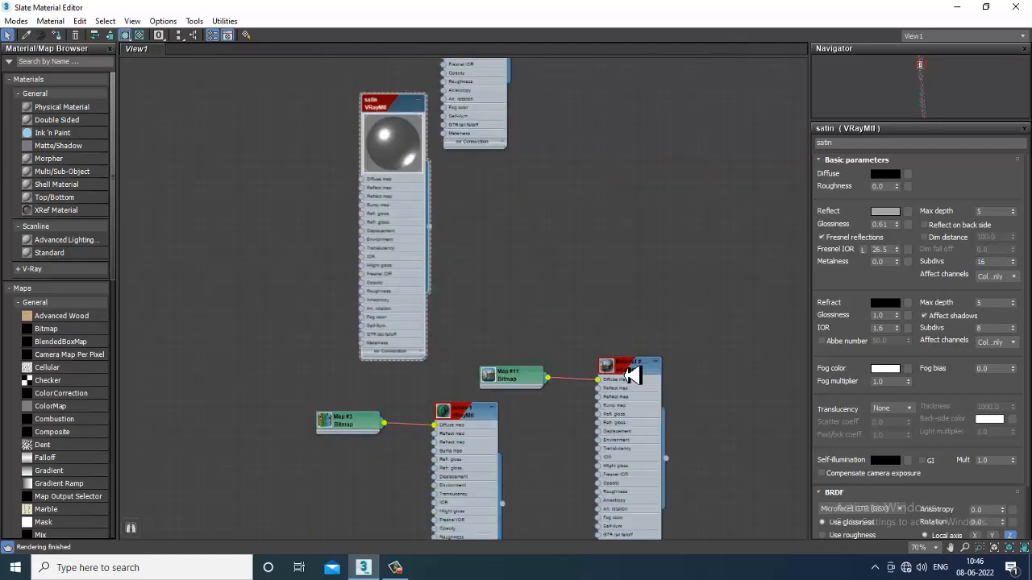
# Step: Set the reflection subdivs to 16 for the books 1 material and Material #194
pyautogui.doubleClick(493, 413)
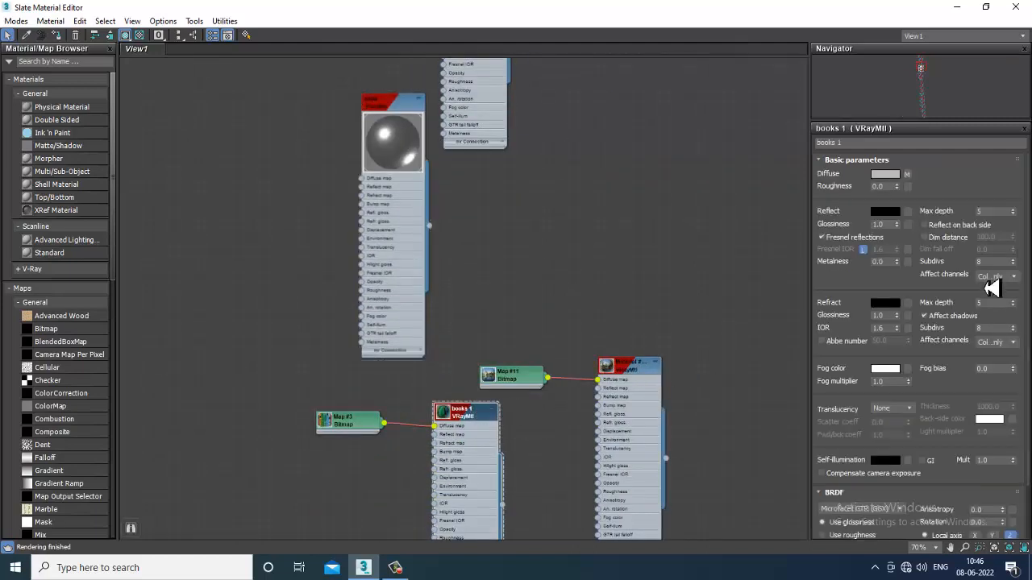
pyautogui.click(996, 262)
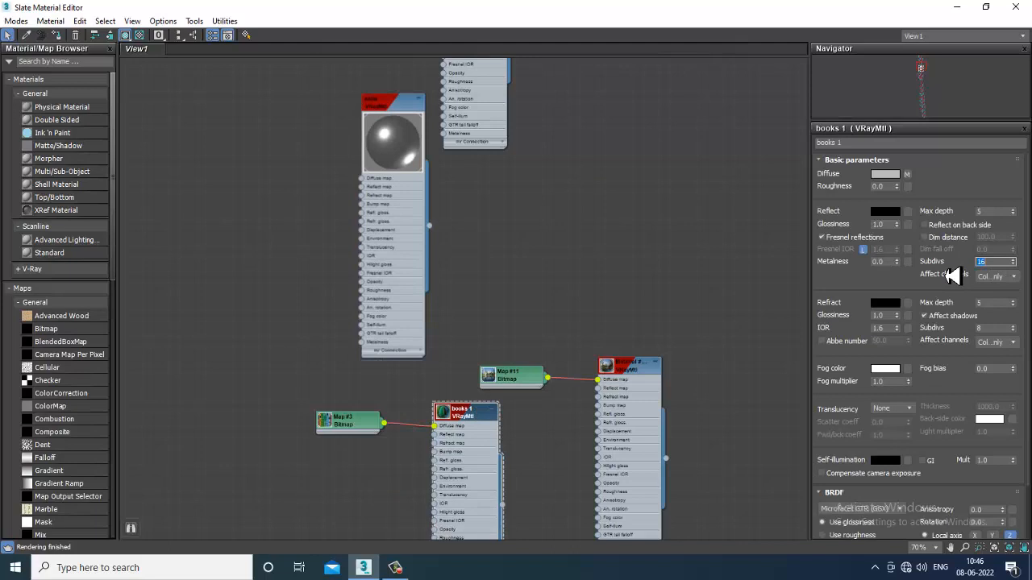
pyautogui.doubleClick(634, 380)
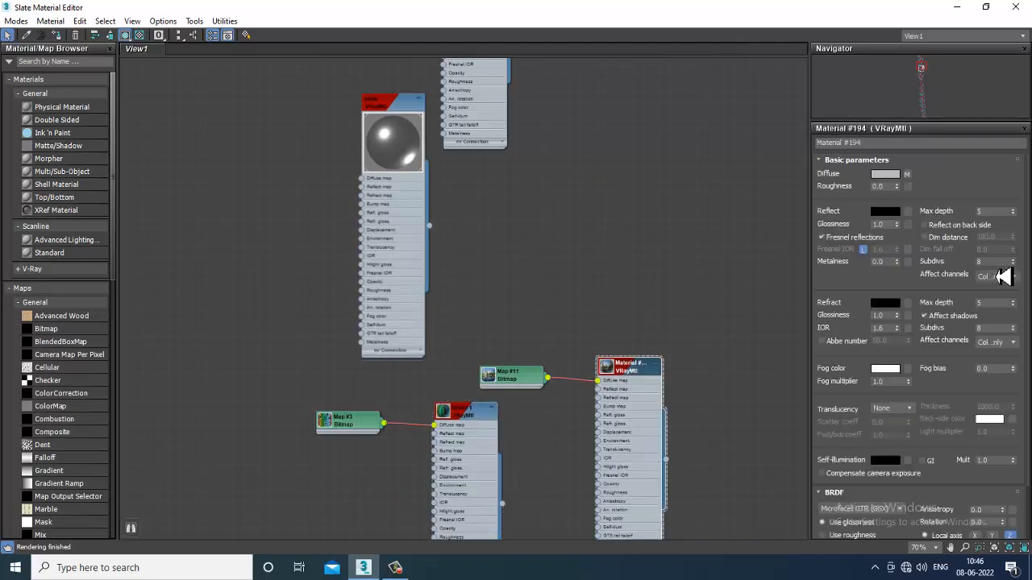
pyautogui.click(997, 263)
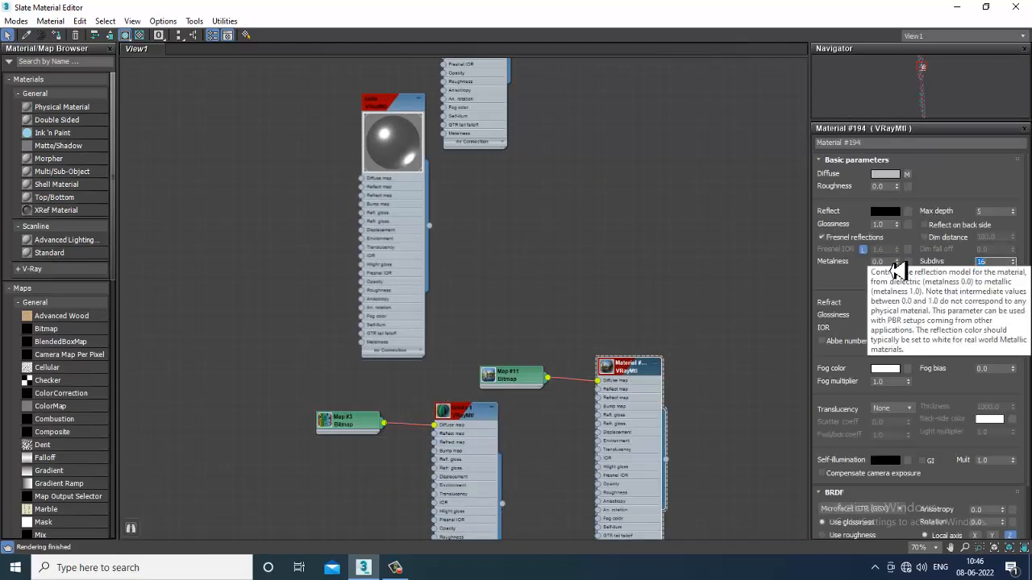
# Step: Set the reflection subdivs to 16 for Material #17 and the pages material
pyautogui.moveTo(634, 291); pyautogui.dragTo(611, 74, button='middle')
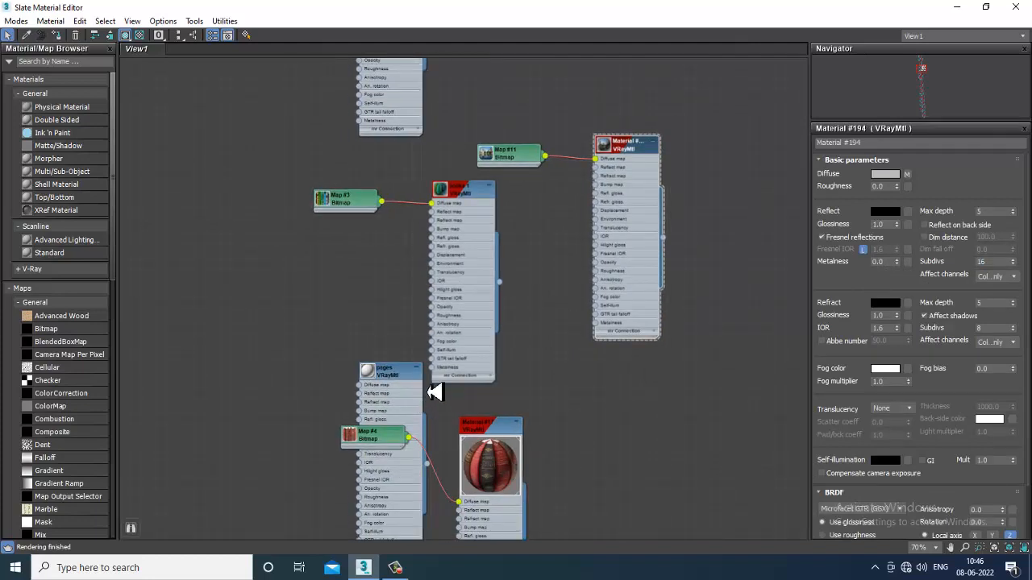
pyautogui.doubleClick(489, 442)
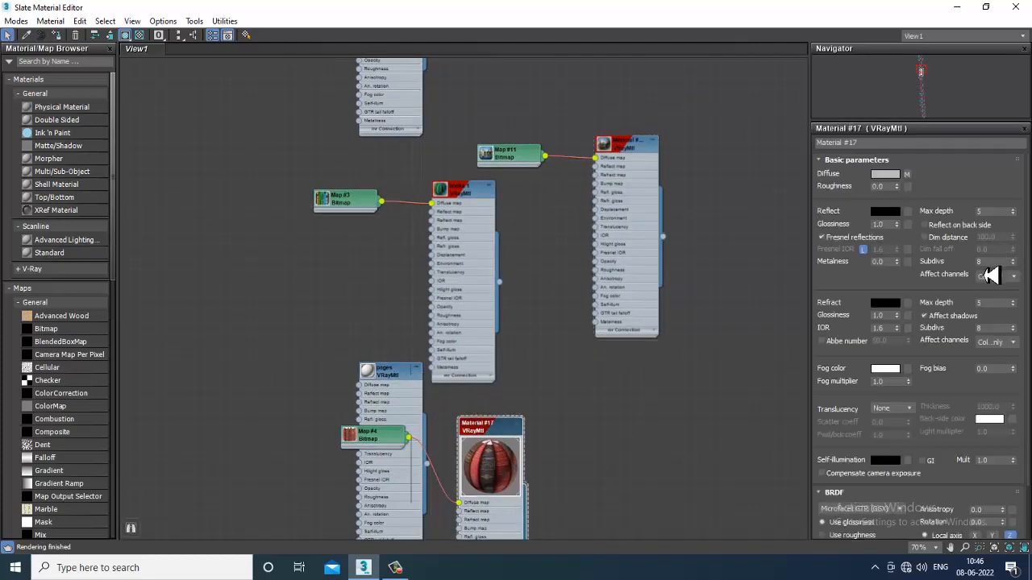
pyautogui.moveTo(998, 266); pyautogui.dragTo(880, 279)
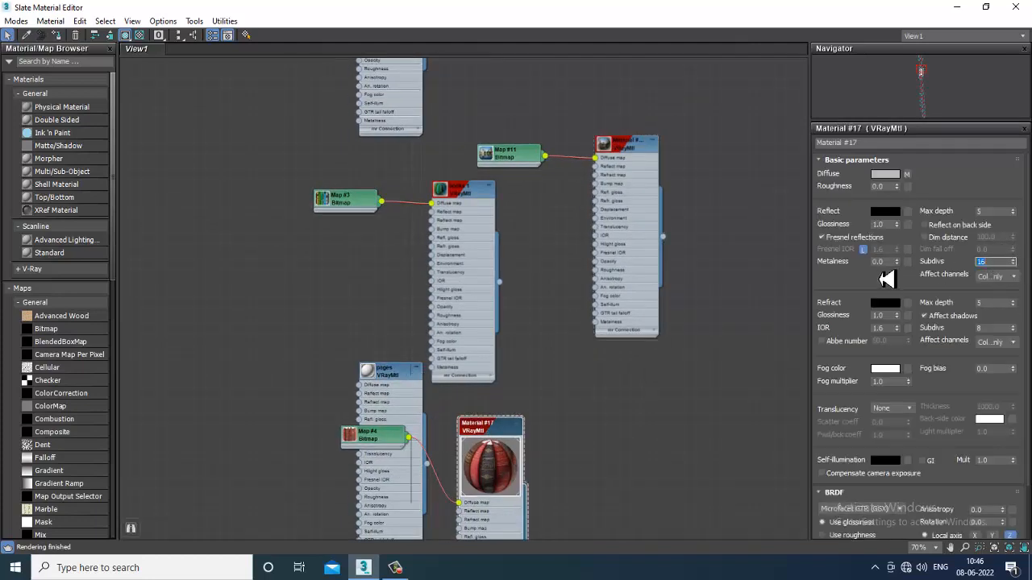
pyautogui.doubleClick(396, 386)
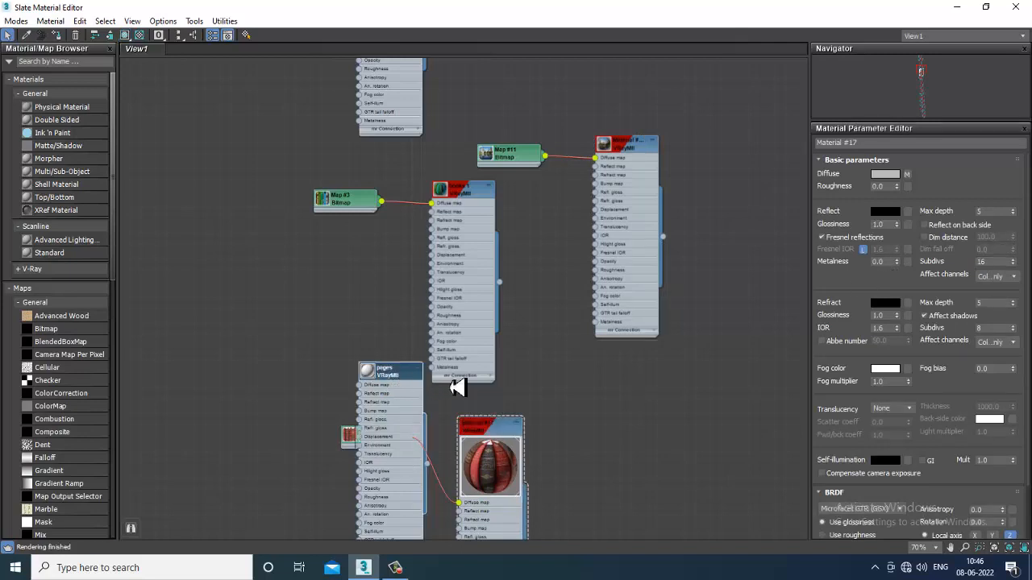
pyautogui.moveTo(998, 263); pyautogui.dragTo(829, 274)
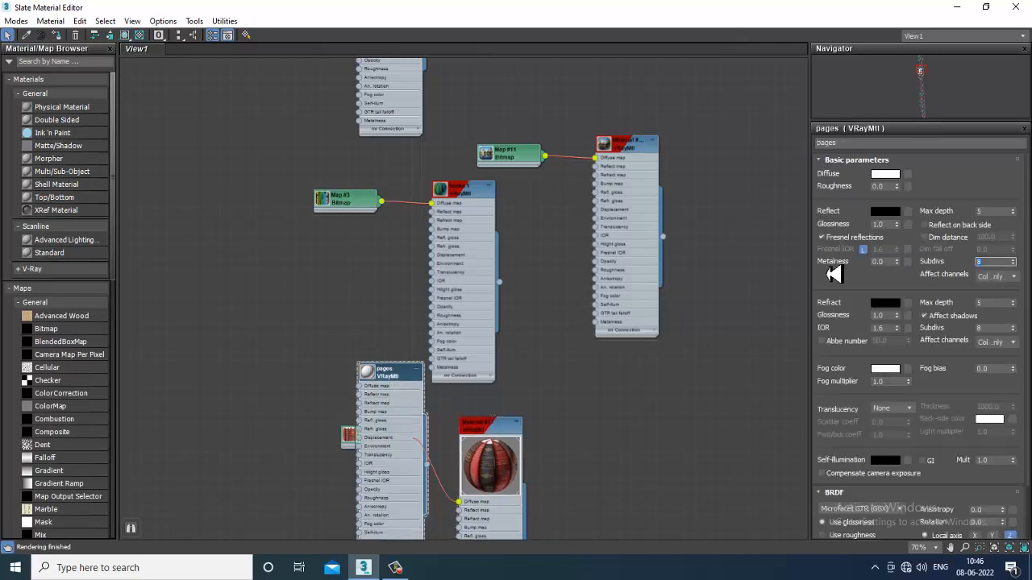
# Step: Set the cabinet material's reflection subdivs to 16
pyautogui.moveTo(501, 478); pyautogui.dragTo(546, 182, button='middle')
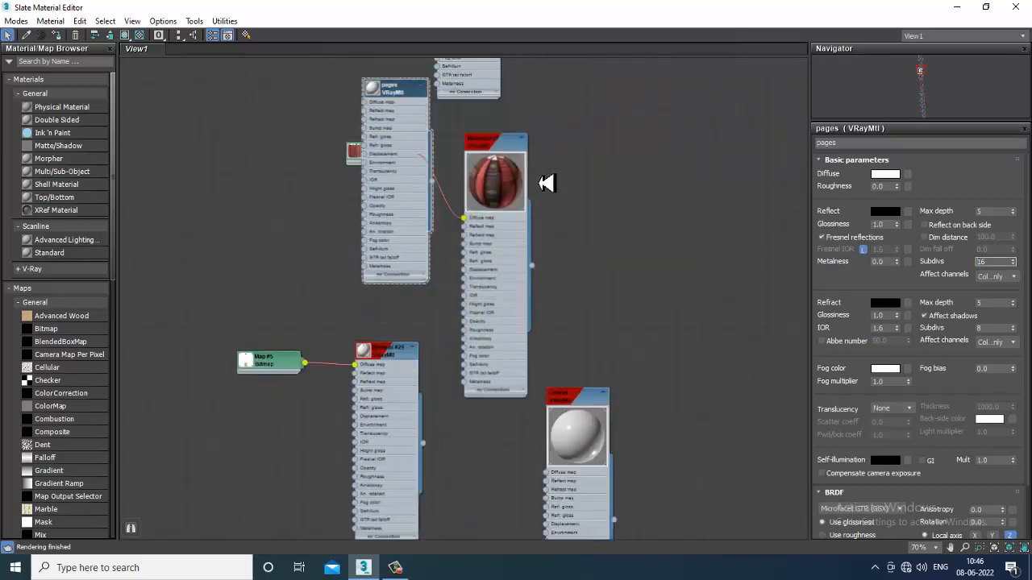
pyautogui.doubleClick(587, 394)
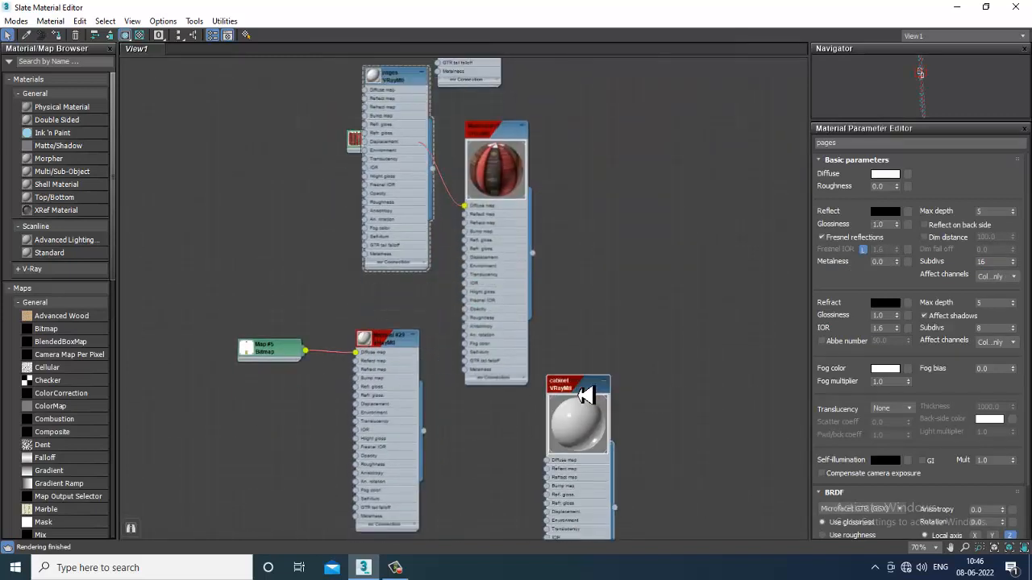
pyautogui.moveTo(997, 248); pyautogui.dragTo(831, 260)
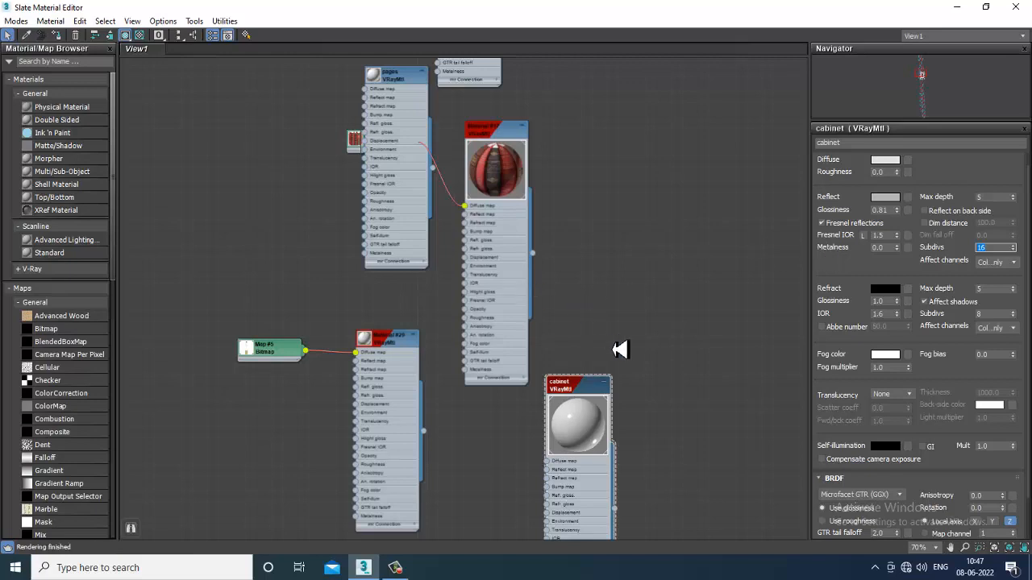
# Step: Open the screen material's refraction subdivs for editing and set the glass material's reflection subdivs to 16
pyautogui.moveTo(620, 349); pyautogui.dragTo(613, 85, button='middle')
pyautogui.click(422, 317)
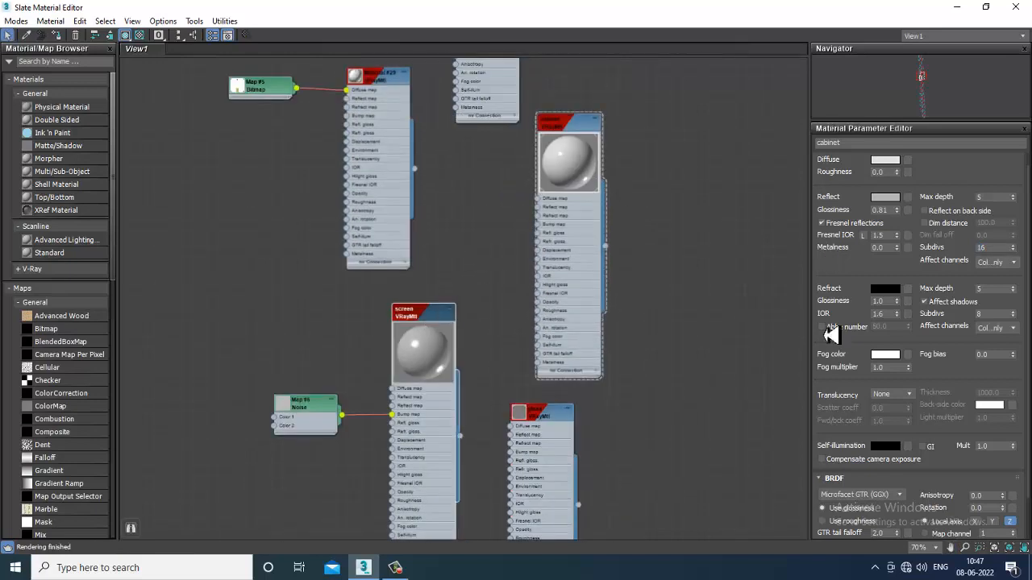
pyautogui.moveTo(998, 267); pyautogui.dragTo(930, 270)
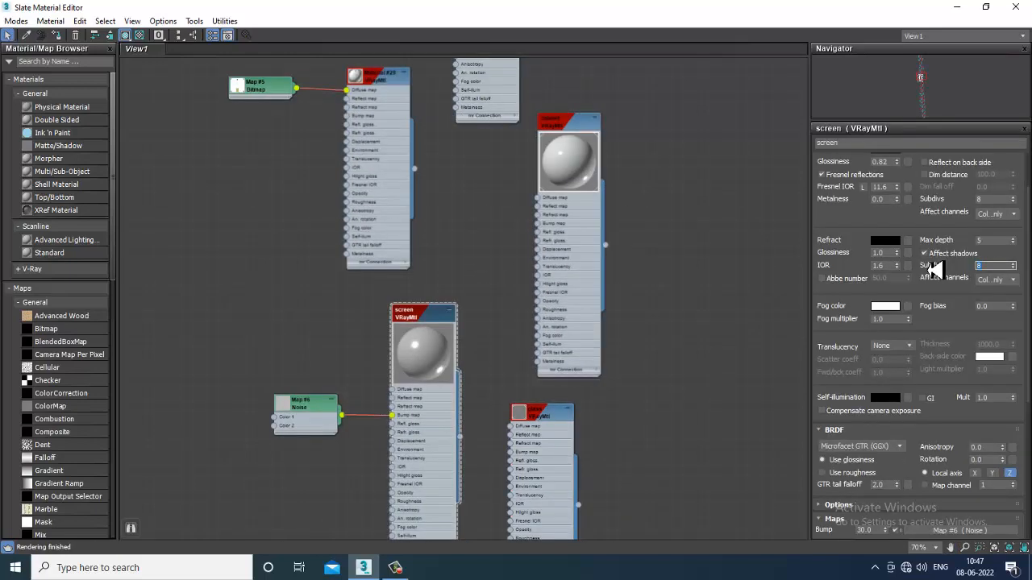
pyautogui.click(544, 415)
pyautogui.moveTo(998, 263); pyautogui.dragTo(820, 268)
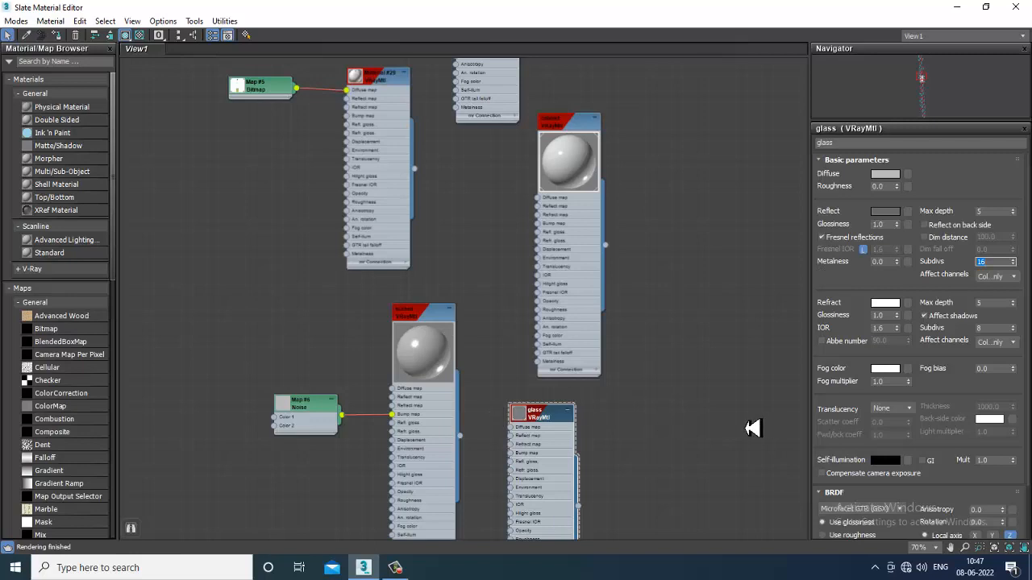
# Step: Set the reflection subdivs to 16 for Material #42 and the Silver Material
pyautogui.moveTo(752, 428); pyautogui.dragTo(732, 138, button='middle')
pyautogui.doubleClick(470, 334)
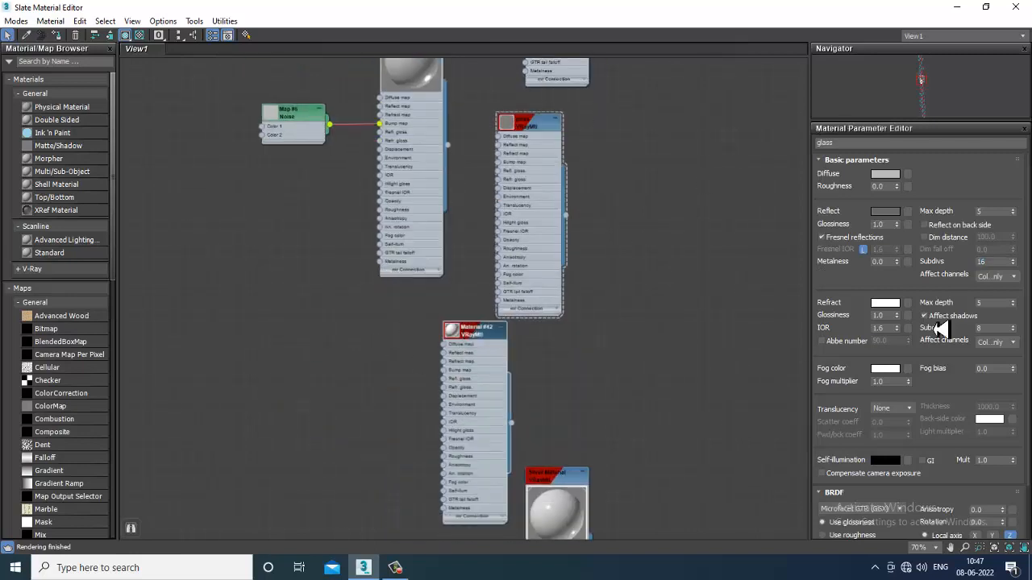
pyautogui.moveTo(997, 263); pyautogui.dragTo(838, 283)
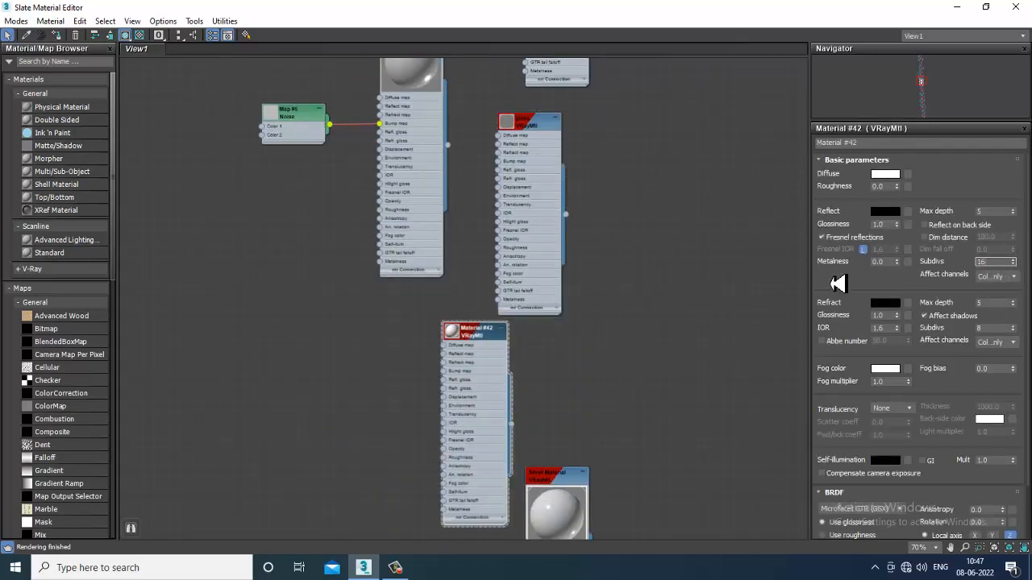
pyautogui.doubleClick(566, 478)
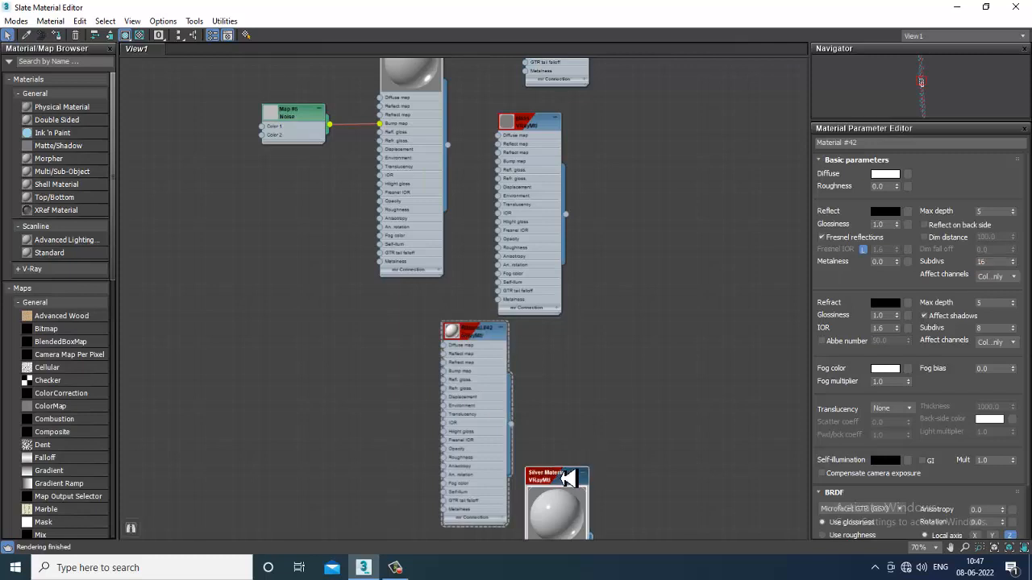
pyautogui.moveTo(997, 262); pyautogui.dragTo(942, 275)
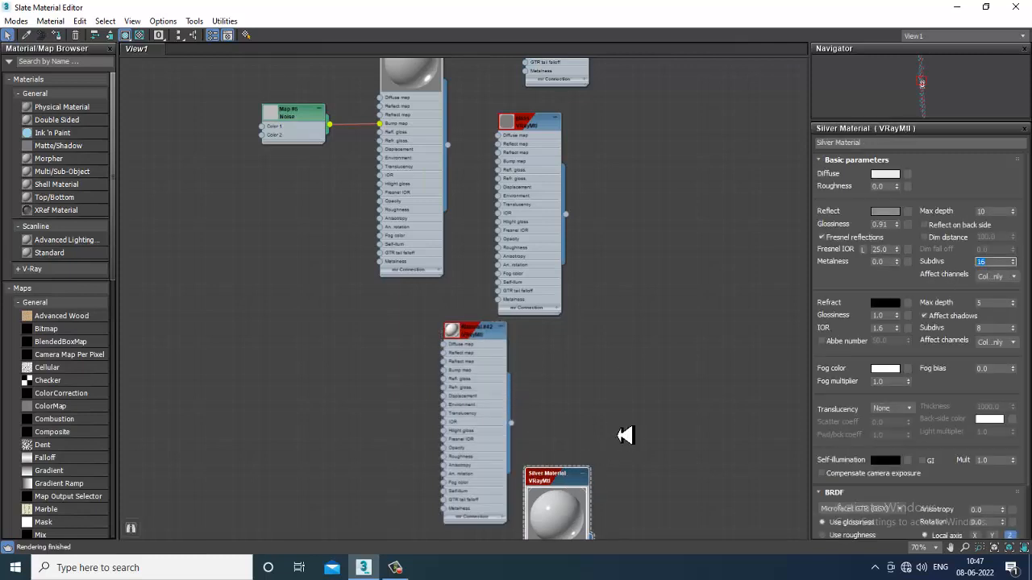
# Step: Set the reflection subdivs to 16 for the button material and Material #113
pyautogui.moveTo(622, 433); pyautogui.dragTo(560, 69, button='middle')
pyautogui.doubleClick(379, 345)
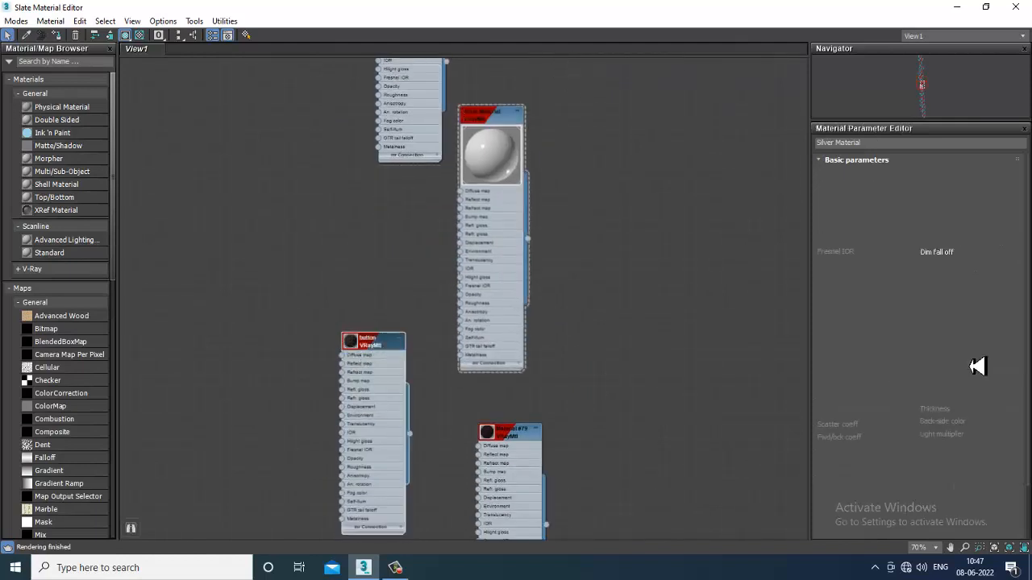
pyautogui.moveTo(997, 263); pyautogui.dragTo(823, 266)
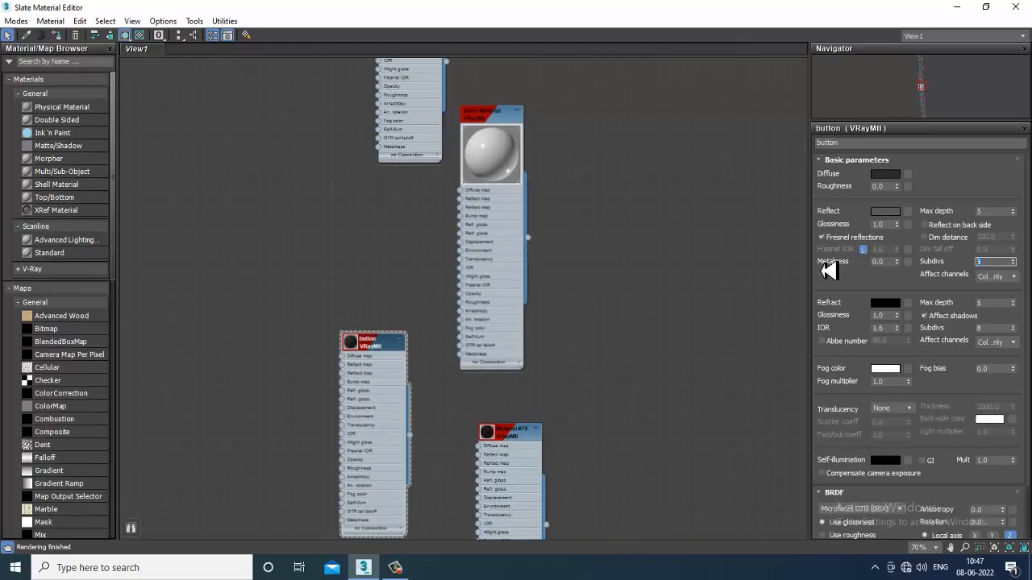
pyautogui.moveTo(462, 500); pyautogui.dragTo(553, 318, button='middle')
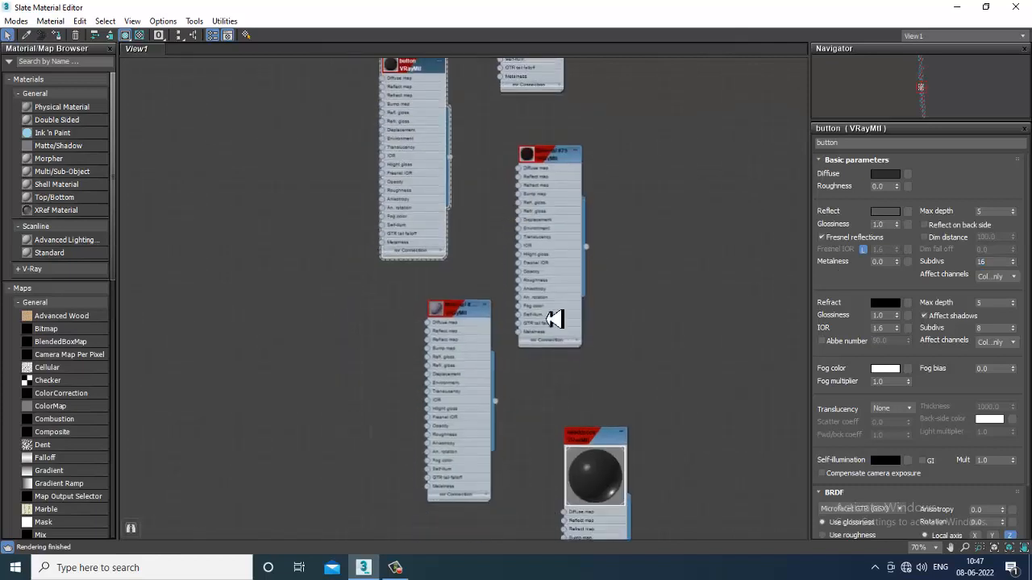
pyautogui.doubleClick(482, 313)
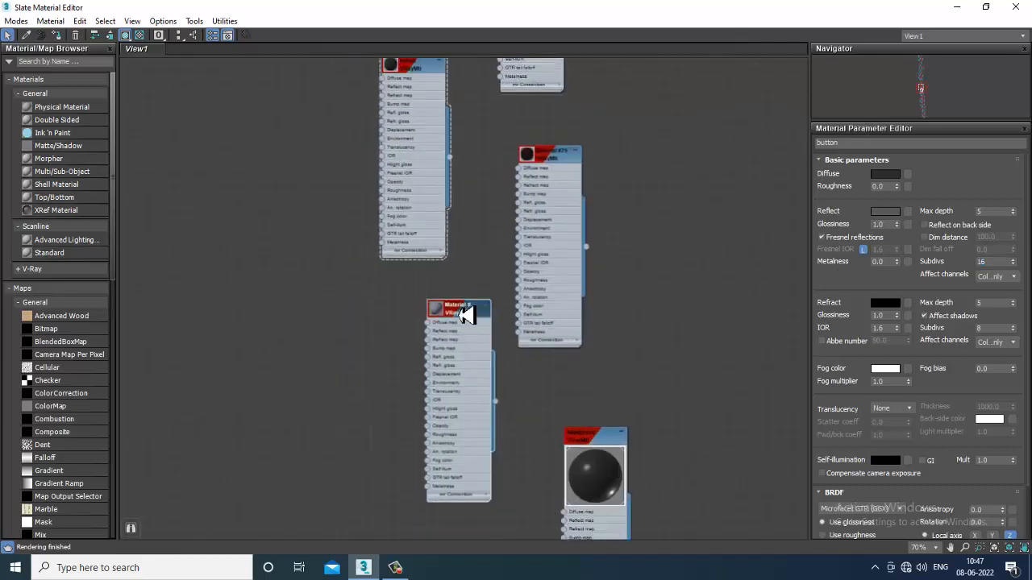
pyautogui.moveTo(992, 262); pyautogui.dragTo(760, 269)
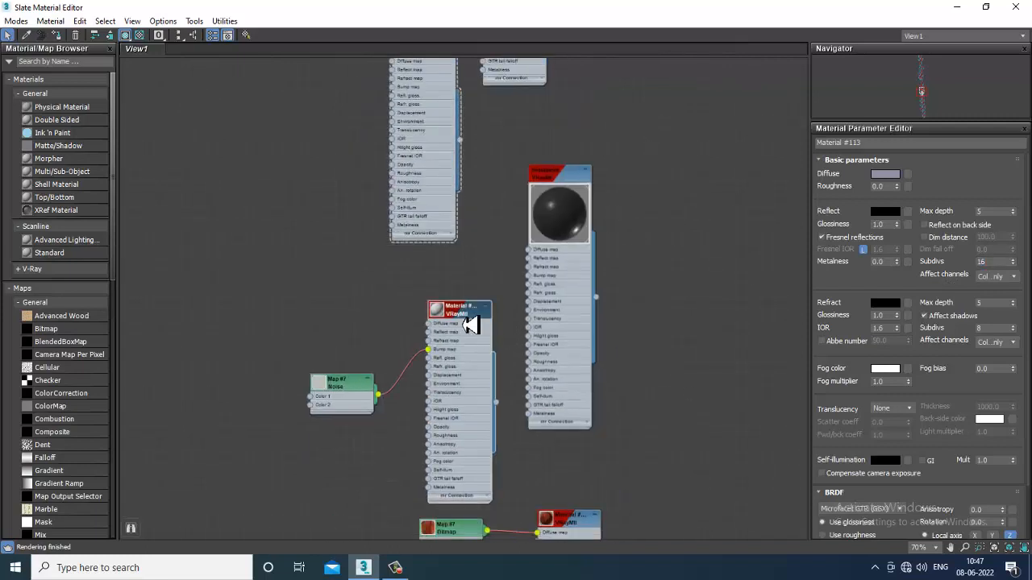
# Step: Set the reflection subdivs to 16 for Material #115 and the bitmap-mapped Material #116
pyautogui.doubleClick(470, 323)
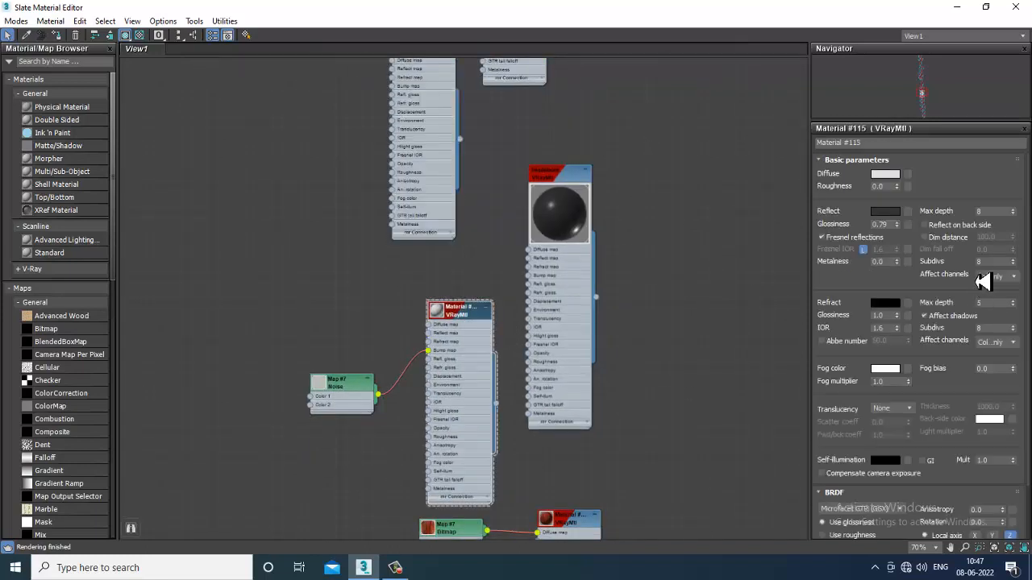
pyautogui.moveTo(1000, 263); pyautogui.dragTo(900, 280)
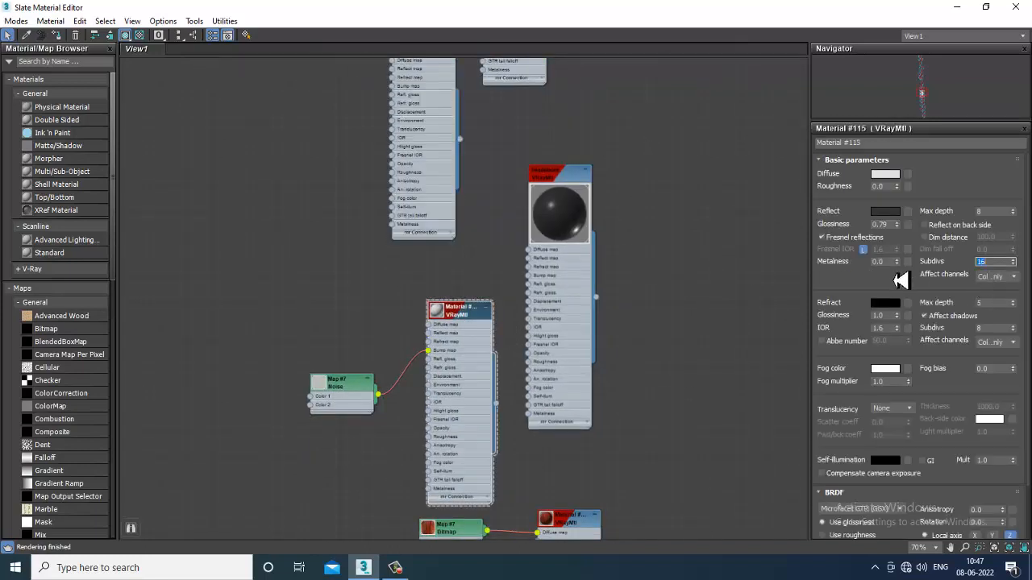
pyautogui.moveTo(601, 457); pyautogui.dragTo(571, 272, button='middle')
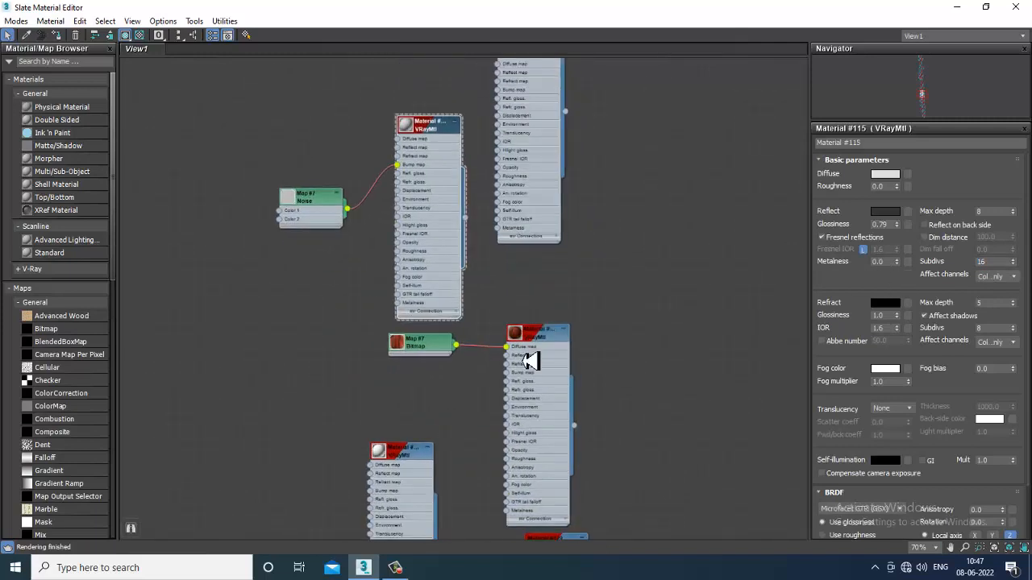
pyautogui.doubleClick(538, 339)
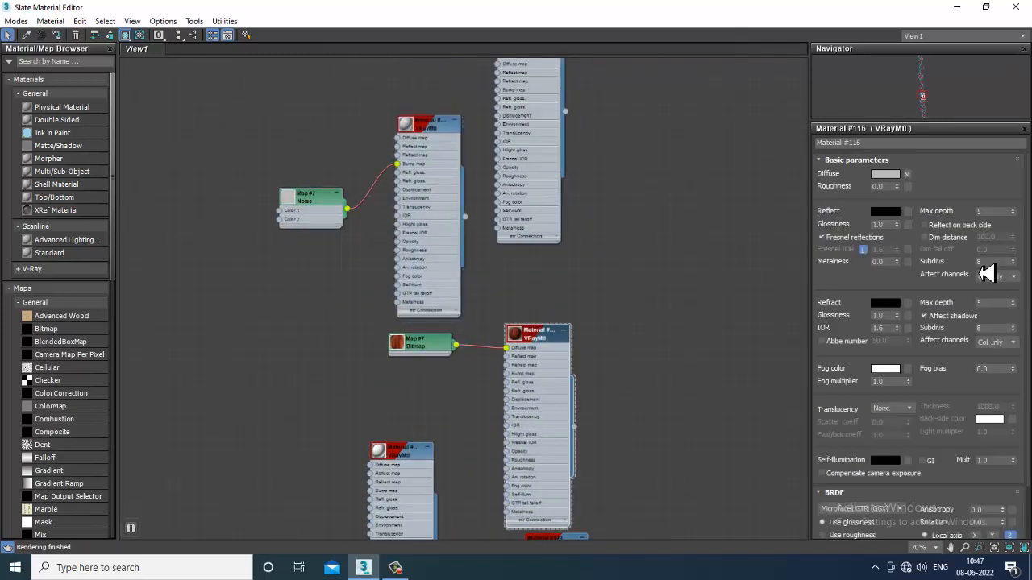
pyautogui.moveTo(992, 264); pyautogui.dragTo(907, 267)
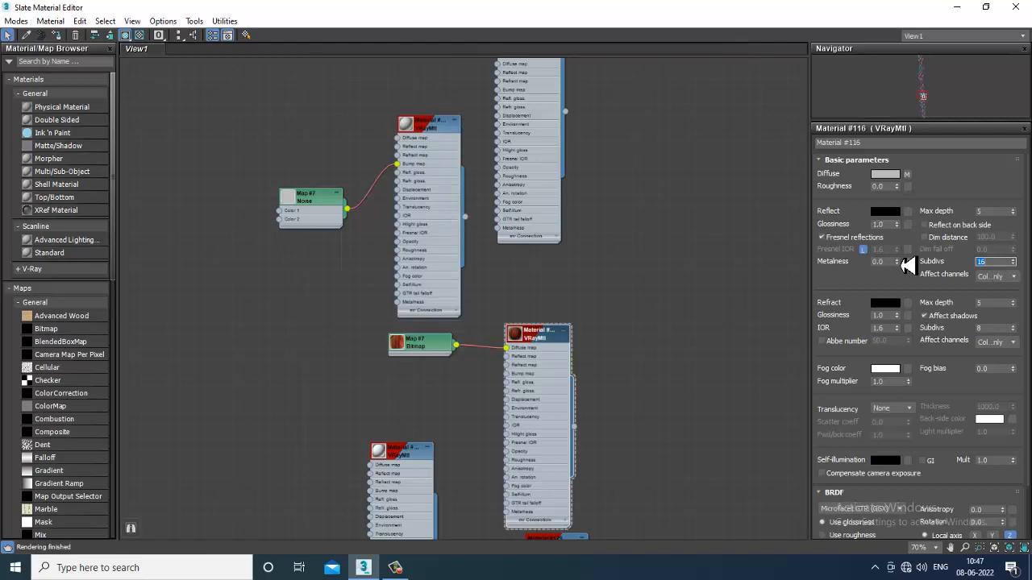
# Step: Set the reflection subdivs to 16 for Material #129 and the bitmap-mapped Material #130
pyautogui.moveTo(622, 318); pyautogui.dragTo(593, 93, button='middle')
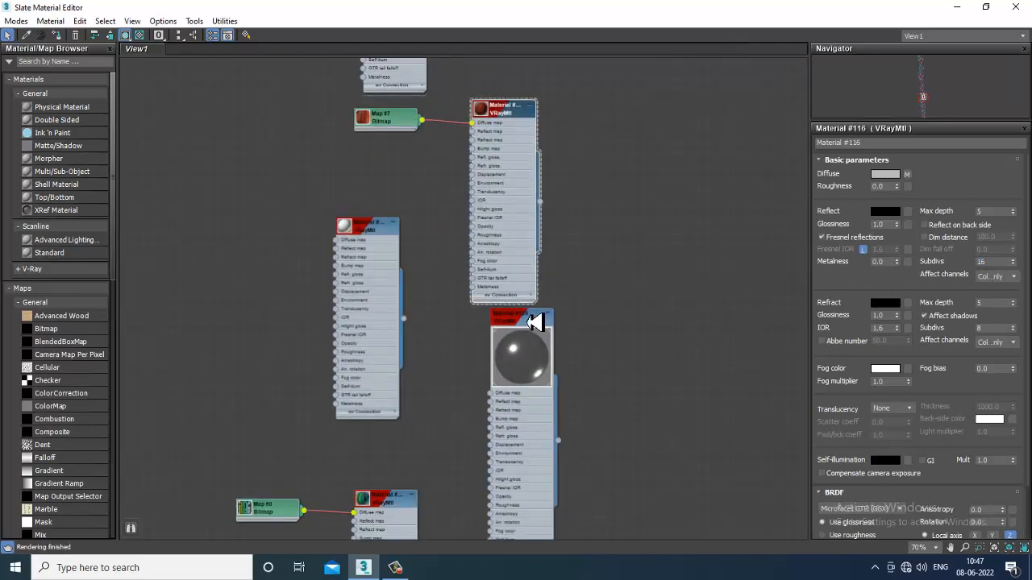
pyautogui.doubleClick(534, 322)
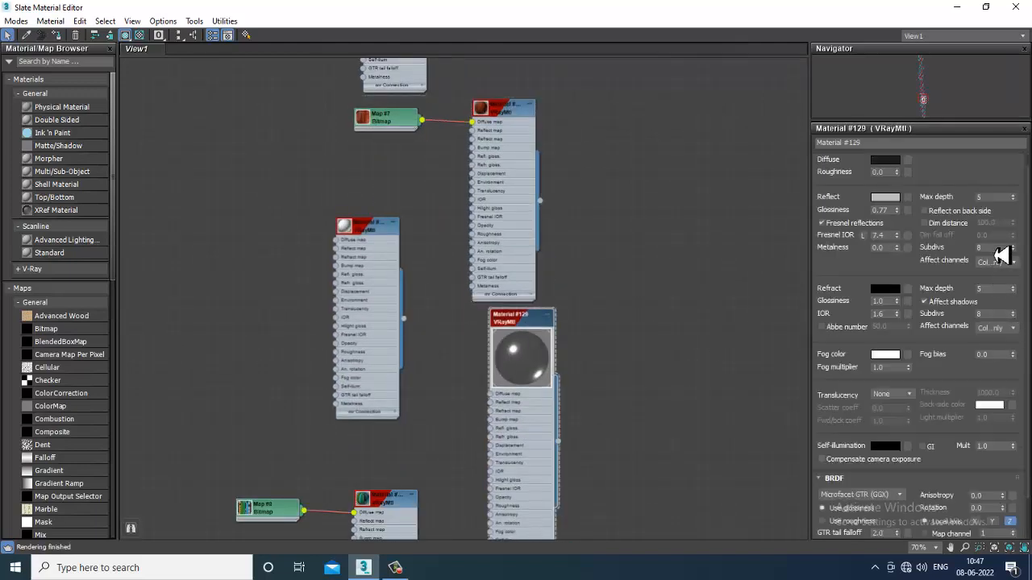
pyautogui.moveTo(1000, 252); pyautogui.dragTo(922, 253)
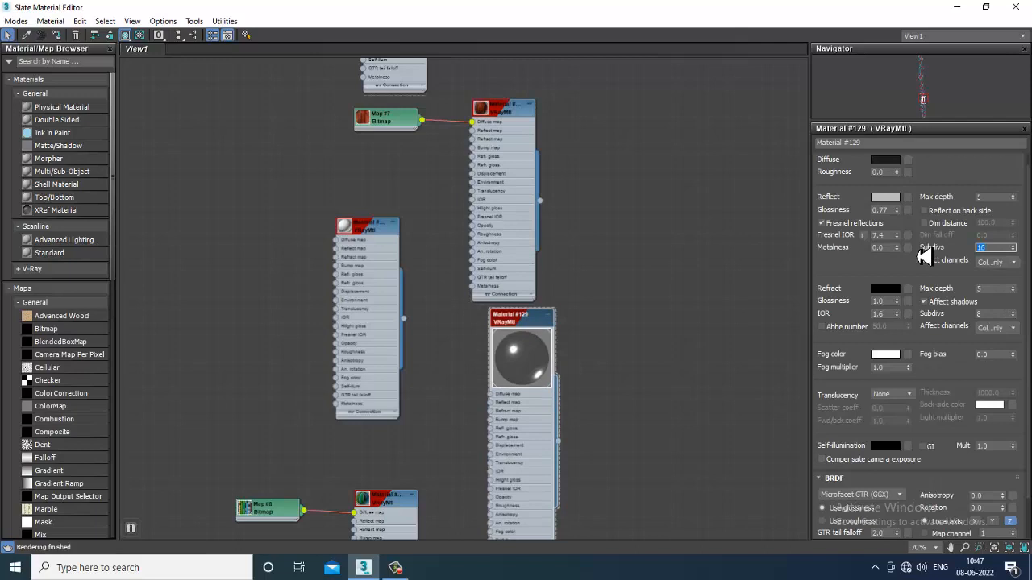
pyautogui.moveTo(660, 396); pyautogui.dragTo(668, 234, button='middle')
pyautogui.doubleClick(410, 351)
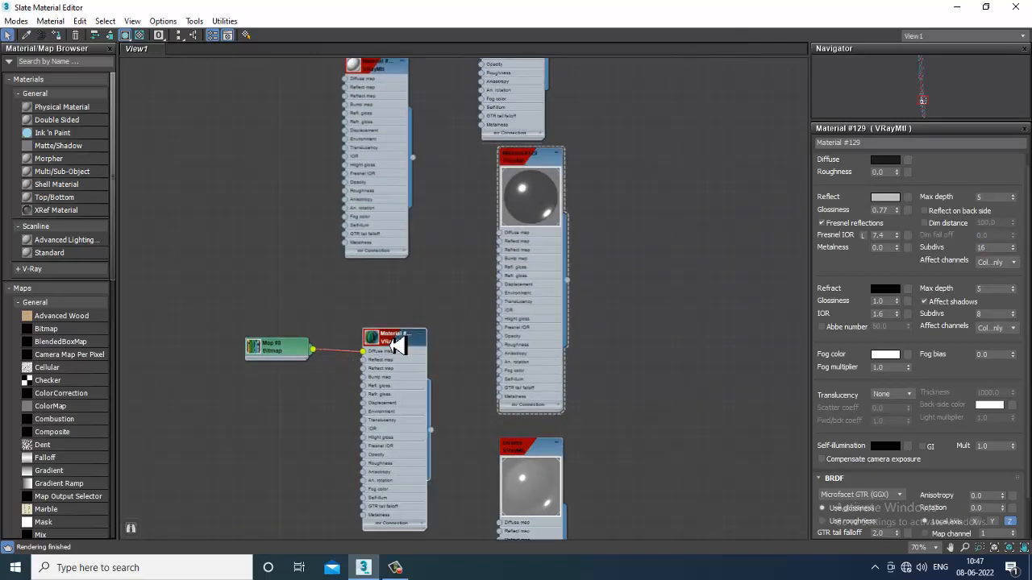
pyautogui.moveTo(998, 263); pyautogui.dragTo(910, 264)
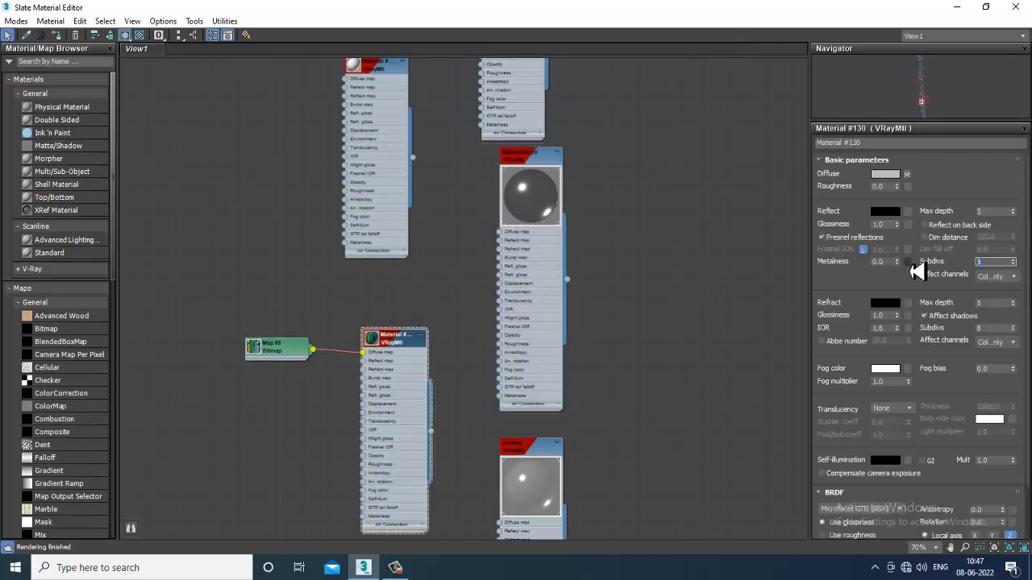
pyautogui.write('16')
pyautogui.press('Return')
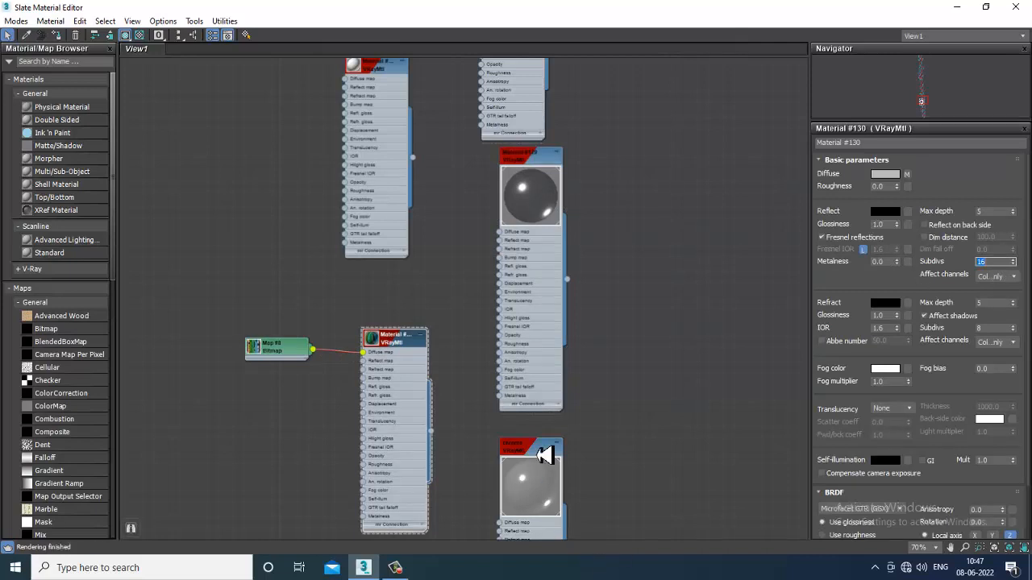
# Step: Set the reflection subdivs to 16 for the chrome material and Material #145
pyautogui.doubleClick(528, 447)
pyautogui.moveTo(994, 263); pyautogui.dragTo(910, 266)
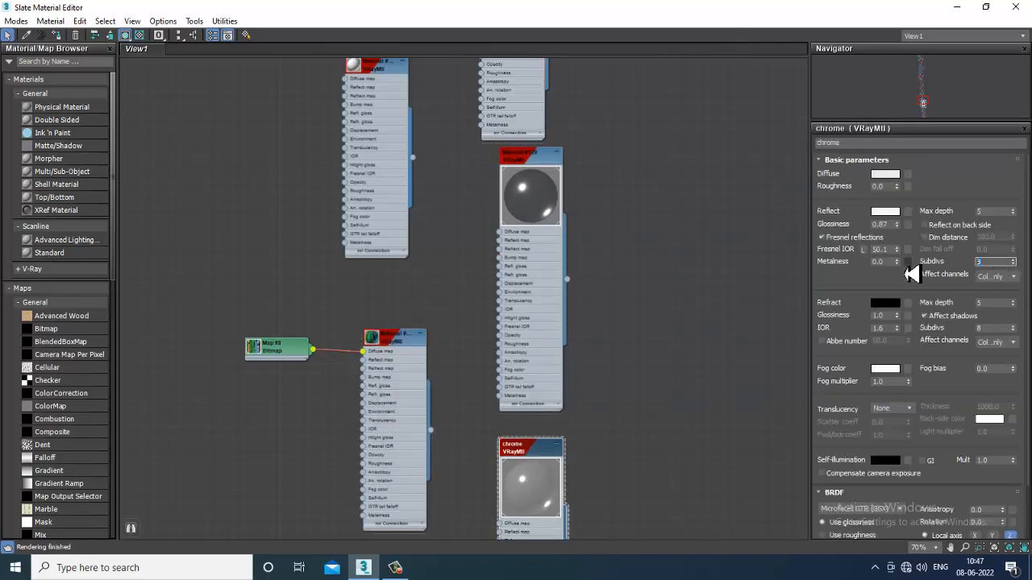
pyautogui.moveTo(716, 443); pyautogui.dragTo(722, 125, button='middle')
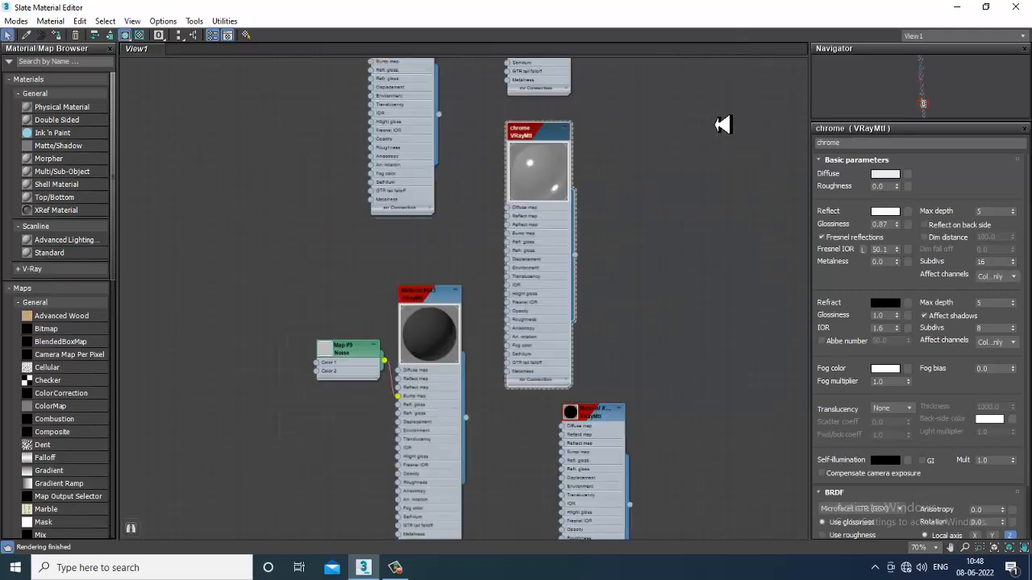
pyautogui.moveTo(638, 393); pyautogui.dragTo(616, 109, button='middle')
pyautogui.doubleClick(436, 300)
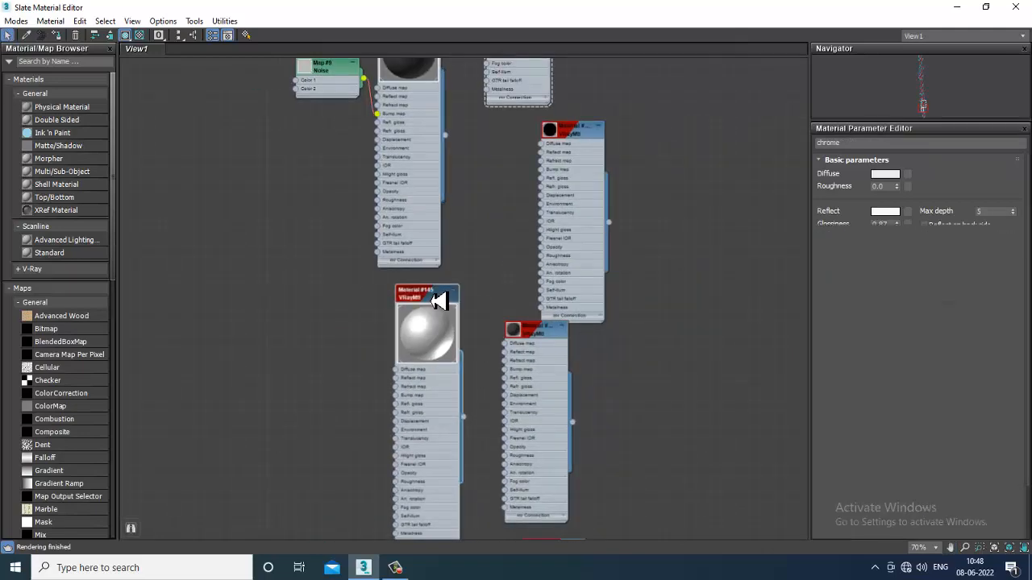
pyautogui.moveTo(992, 269); pyautogui.dragTo(883, 270)
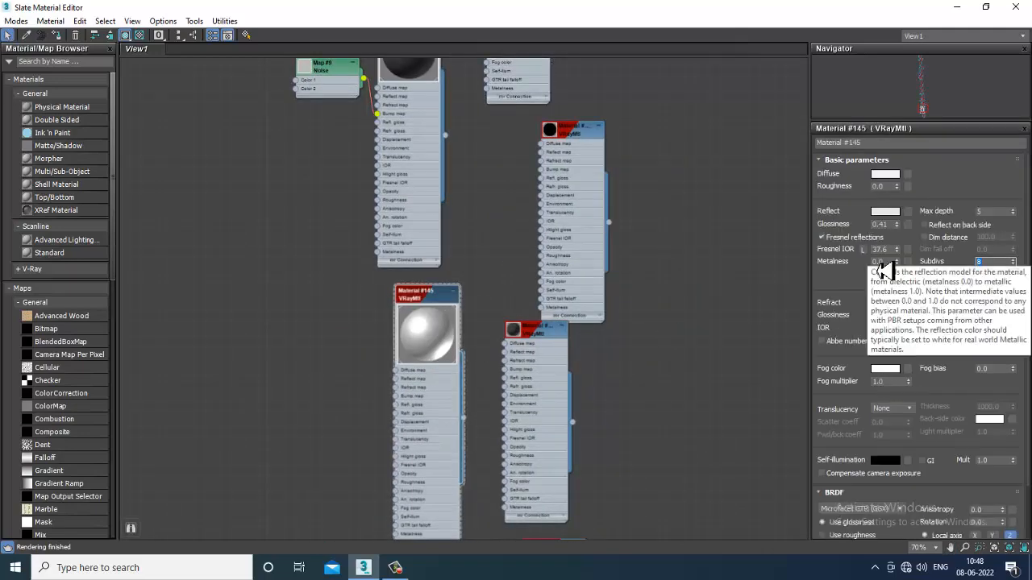
# Step: Set the reflection subdivs to 16 for Material #146 and the bitmap-mapped Material #191
pyautogui.moveTo(707, 412); pyautogui.dragTo(702, 363, button='middle')
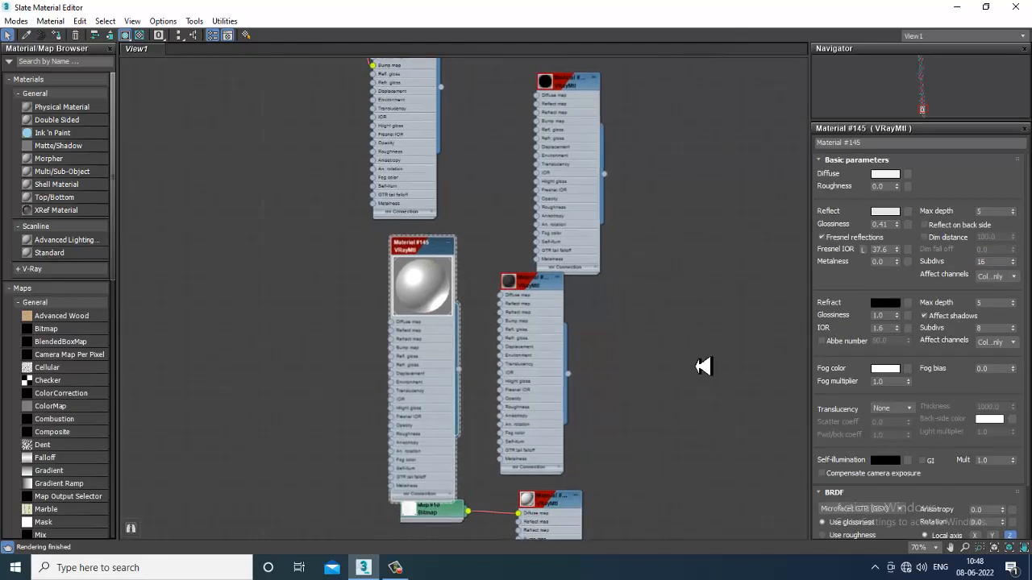
pyautogui.click(548, 290)
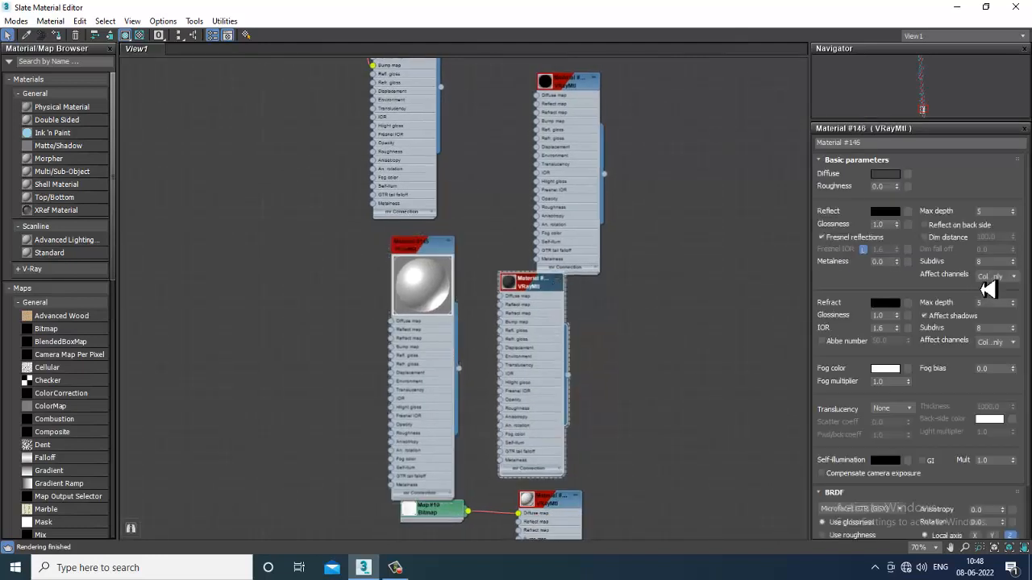
pyautogui.moveTo(997, 269); pyautogui.dragTo(957, 274)
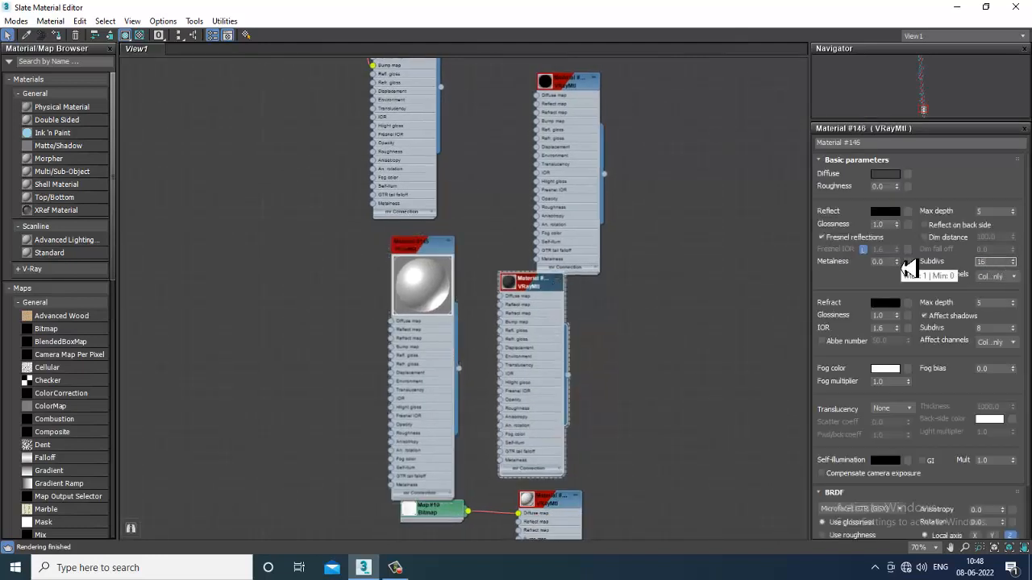
pyautogui.moveTo(535, 392); pyautogui.dragTo(560, 231, button='middle')
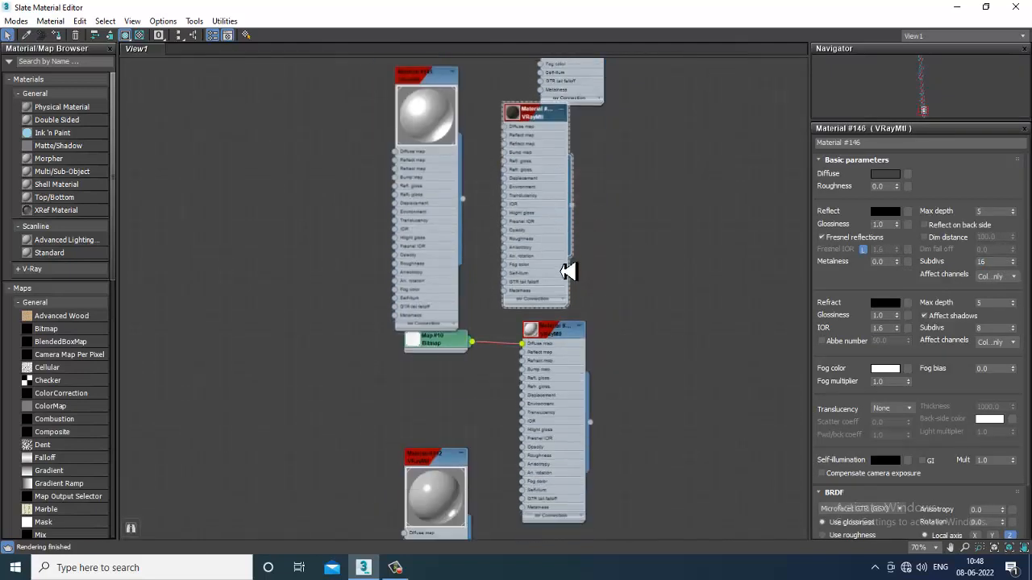
pyautogui.doubleClick(571, 348)
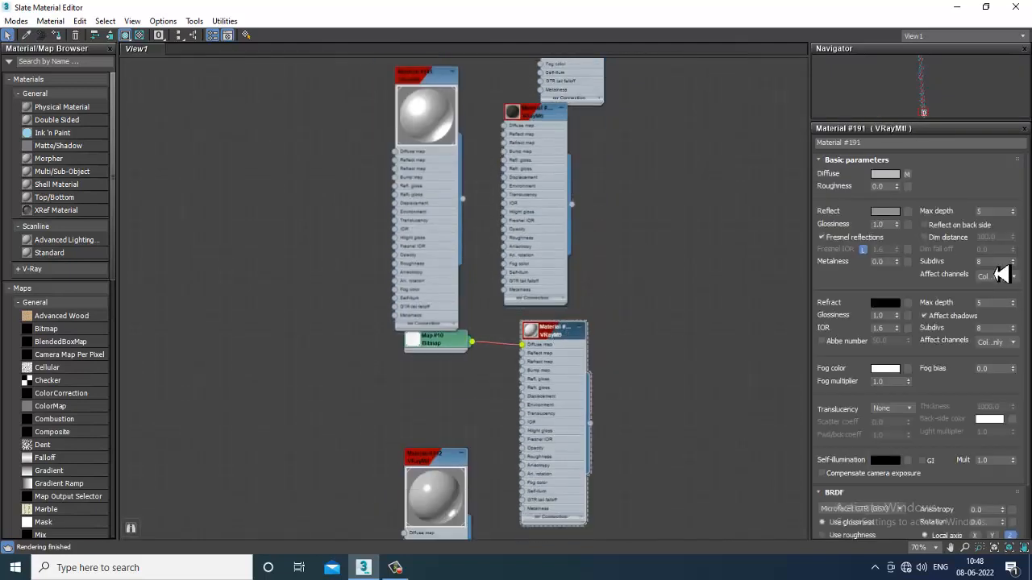
pyautogui.moveTo(999, 263); pyautogui.dragTo(877, 270)
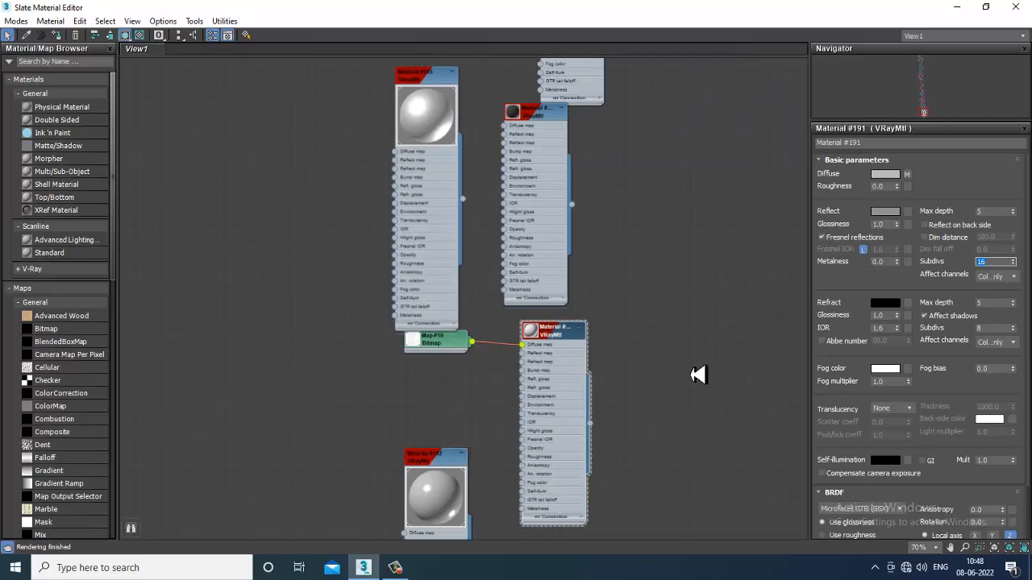
# Step: Minimize the Slate Material Editor and start a render of the perspective view
pyautogui.moveTo(589, 432); pyautogui.dragTo(591, 80, button='middle')
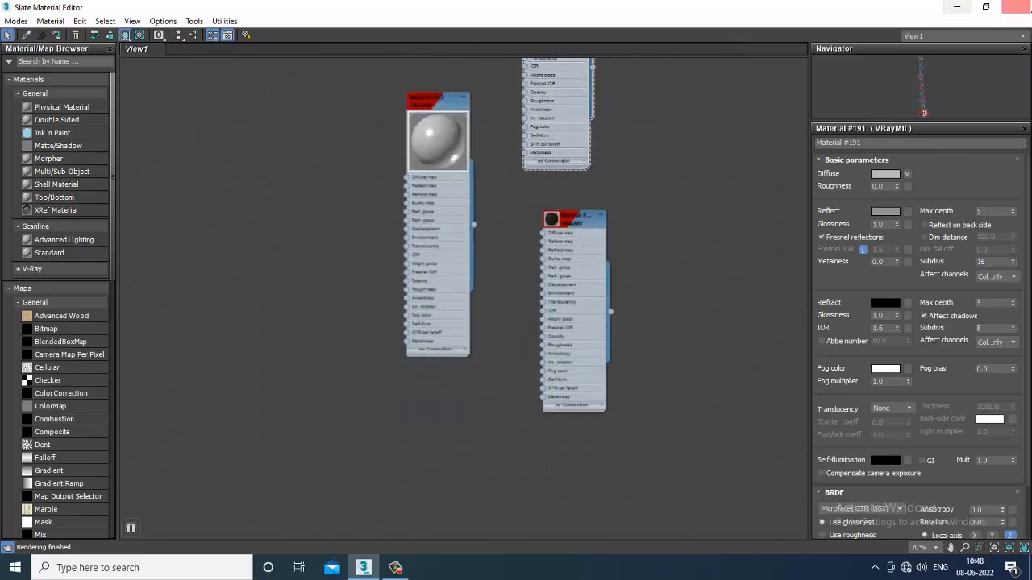
pyautogui.click(957, 7)
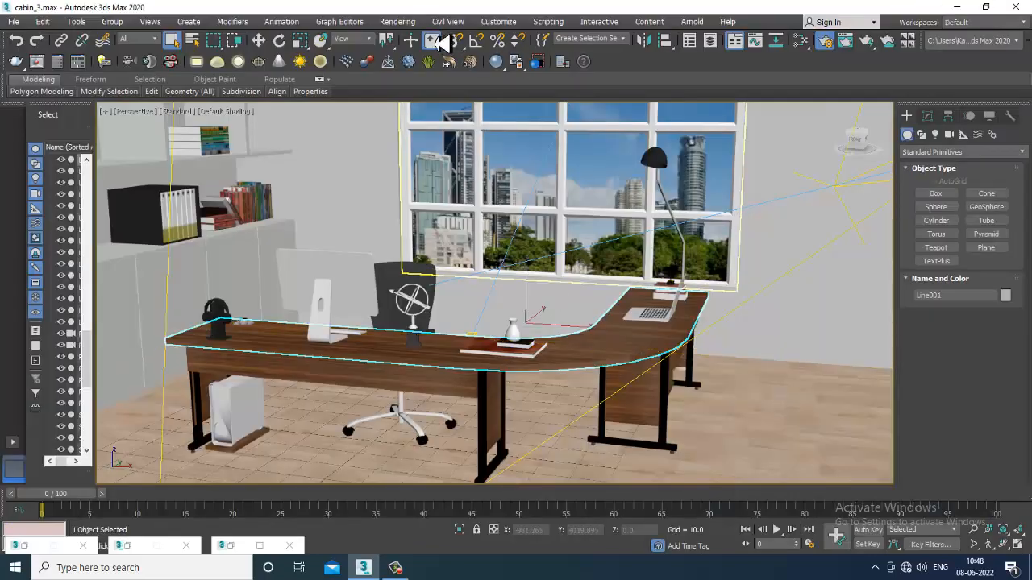
pyautogui.click(397, 21)
pyautogui.click(478, 94)
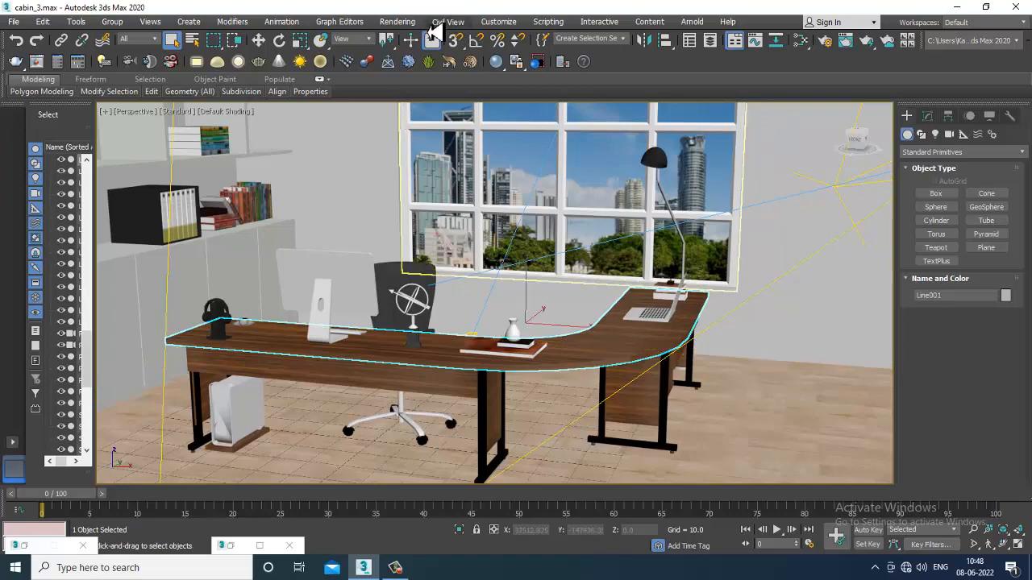
pyautogui.click(398, 21)
pyautogui.click(421, 45)
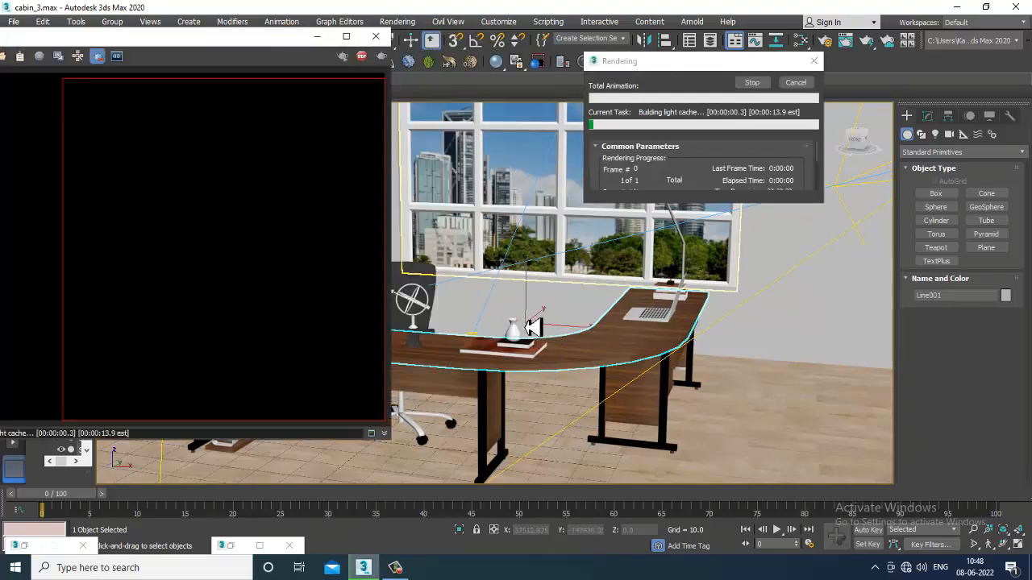
# Step: Enlarge the render region to cover the whole image, render it again and minimize the frame buffer
pyautogui.moveTo(287, 70); pyautogui.dragTo(582, 103)
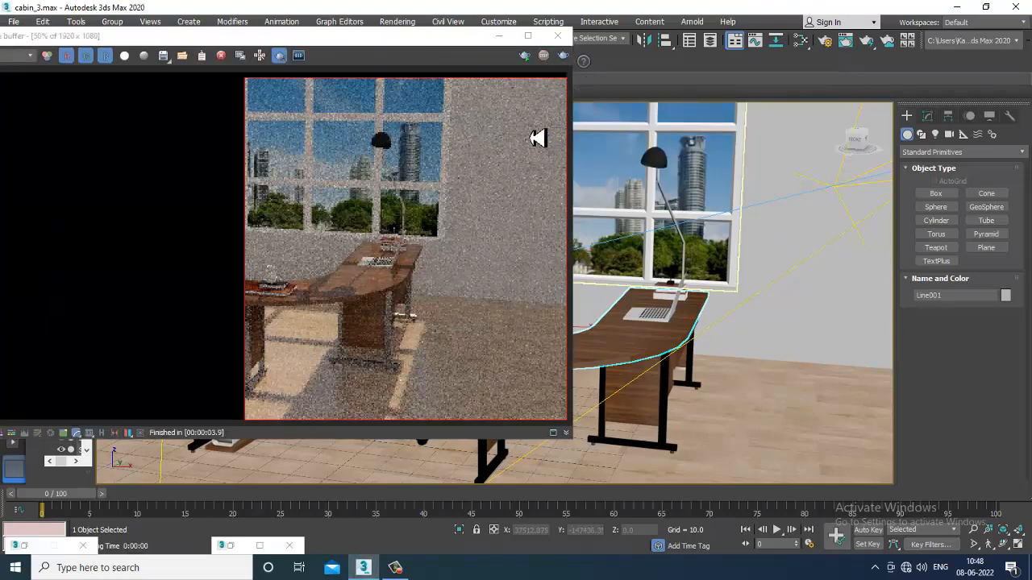
pyautogui.moveTo(225, 35); pyautogui.dragTo(420, 38)
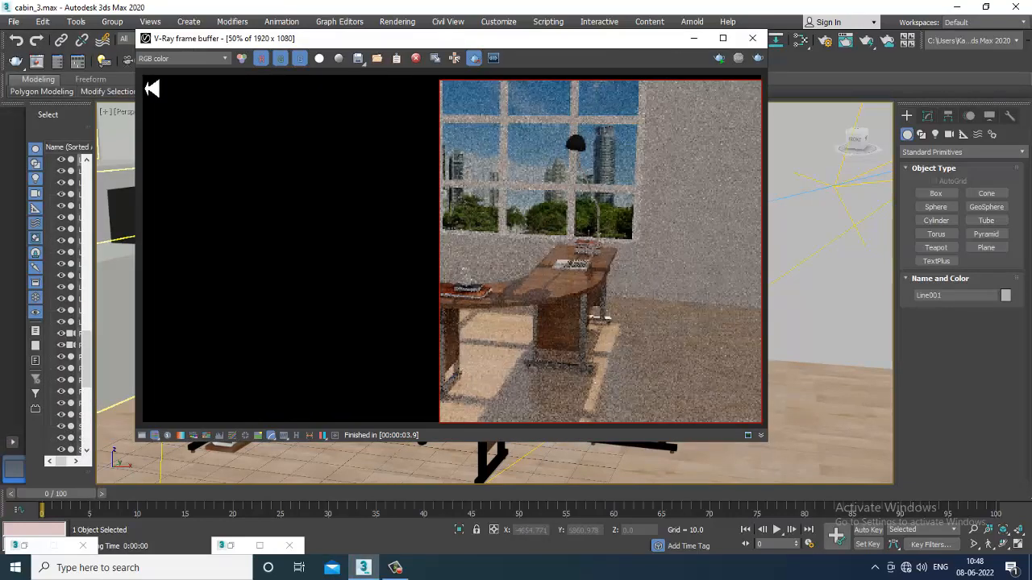
pyautogui.moveTo(145, 76); pyautogui.dragTo(776, 443)
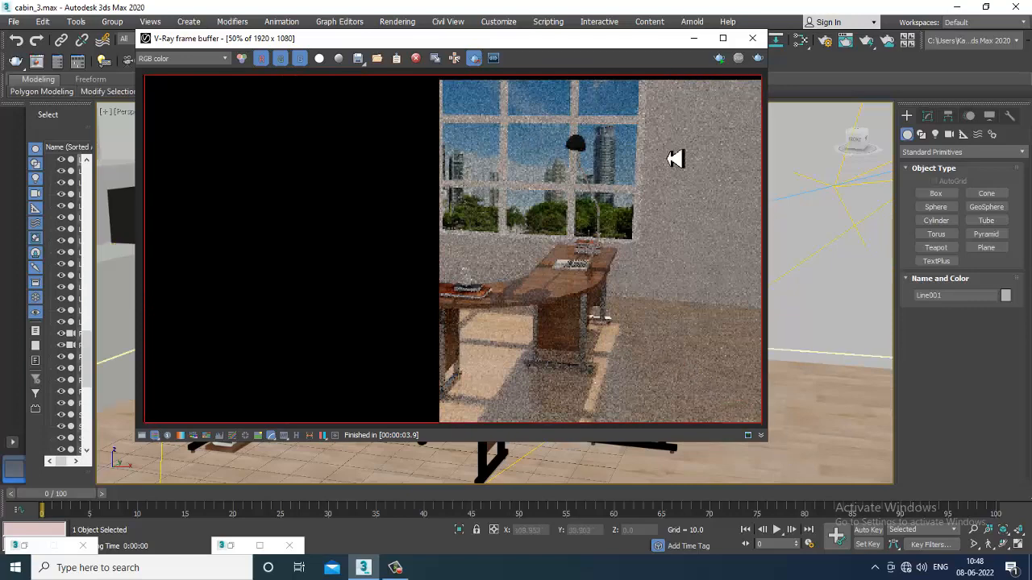
pyautogui.click(759, 60)
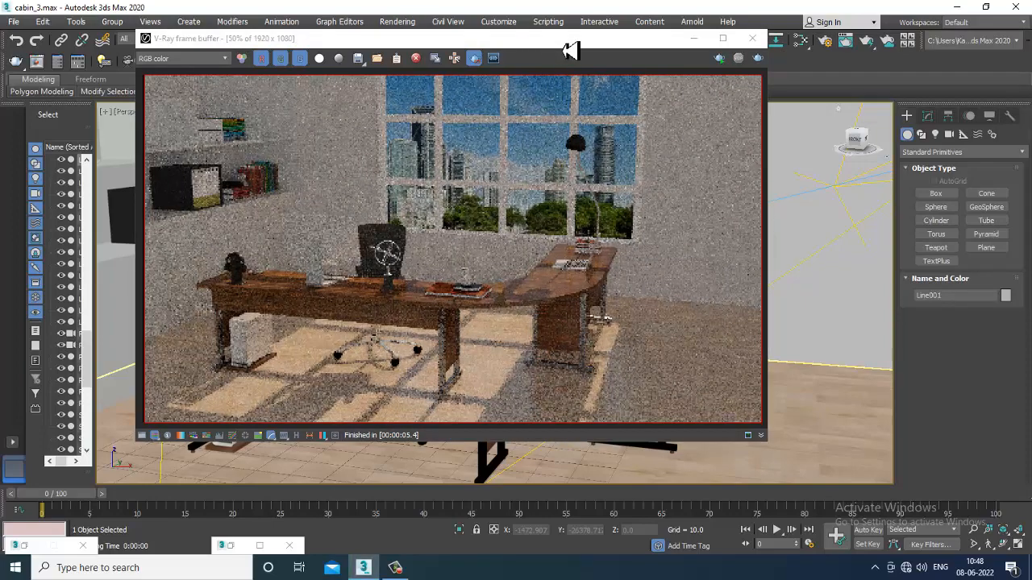
pyautogui.moveTo(570, 51); pyautogui.dragTo(143, 39)
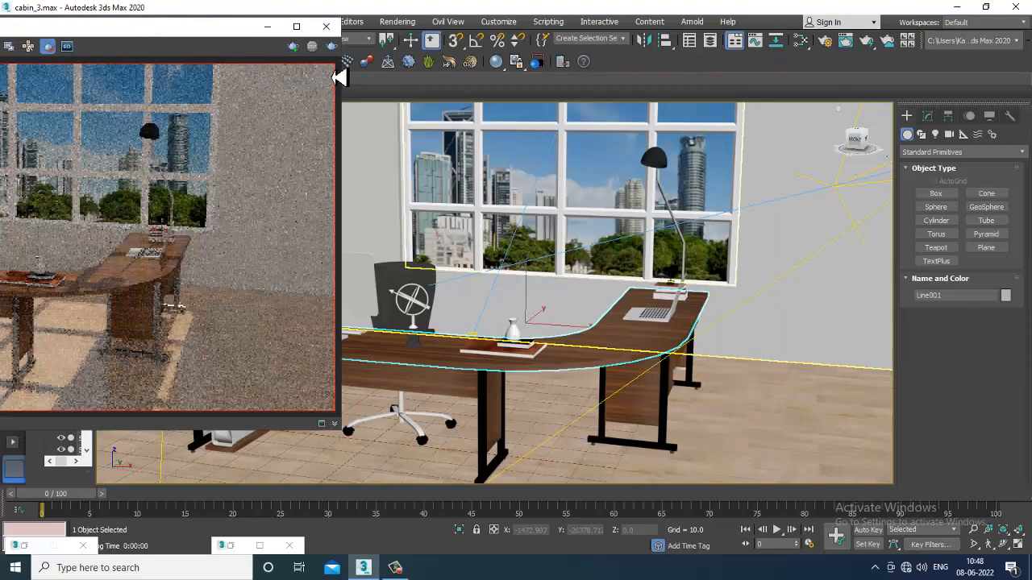
pyautogui.click(266, 26)
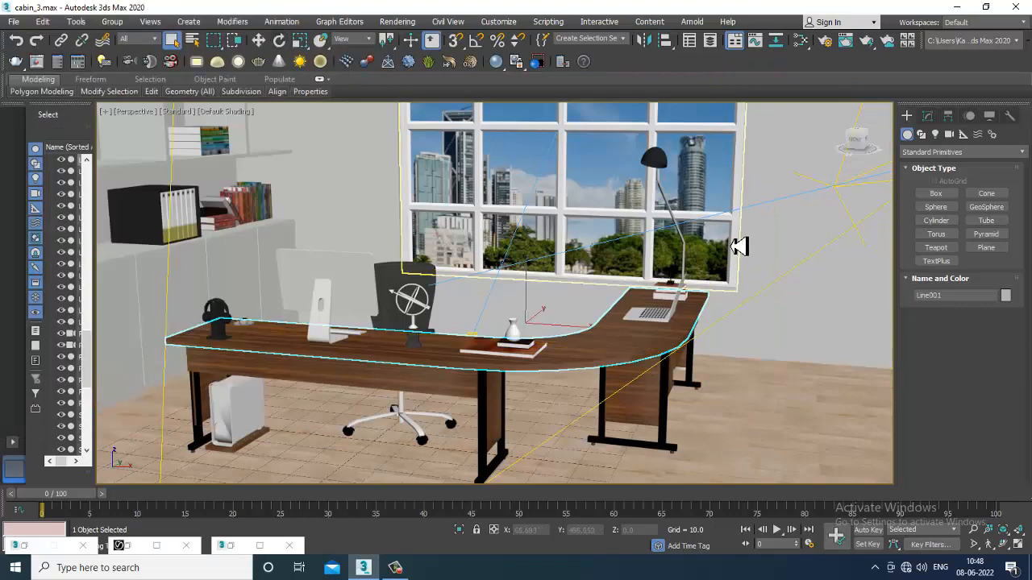
# Step: Set the intensity multiplier of the VRaySun light outside the room to 0.07
pyautogui.scroll(-8, 738, 241)
pyautogui.keyDown('alt'); pyautogui.moveTo(838, 269); pyautogui.dragTo(774, 268, button='middle'); pyautogui.keyUp('alt')
pyautogui.moveTo(774, 267); pyautogui.dragTo(547, 293, button='middle')
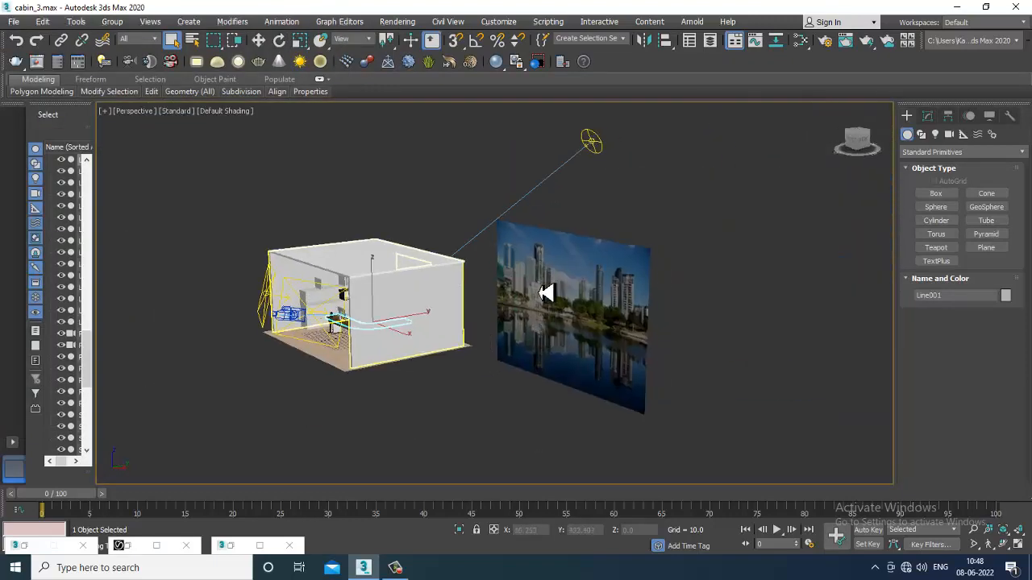
pyautogui.scroll(-3, 546, 294)
pyautogui.click(574, 203)
pyautogui.click(927, 116)
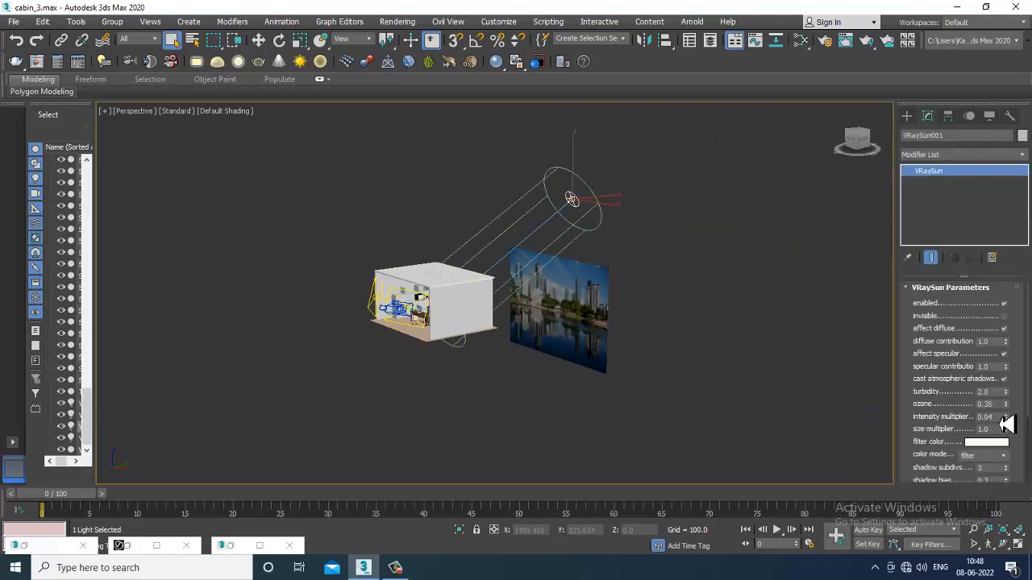
pyautogui.doubleClick(986, 417)
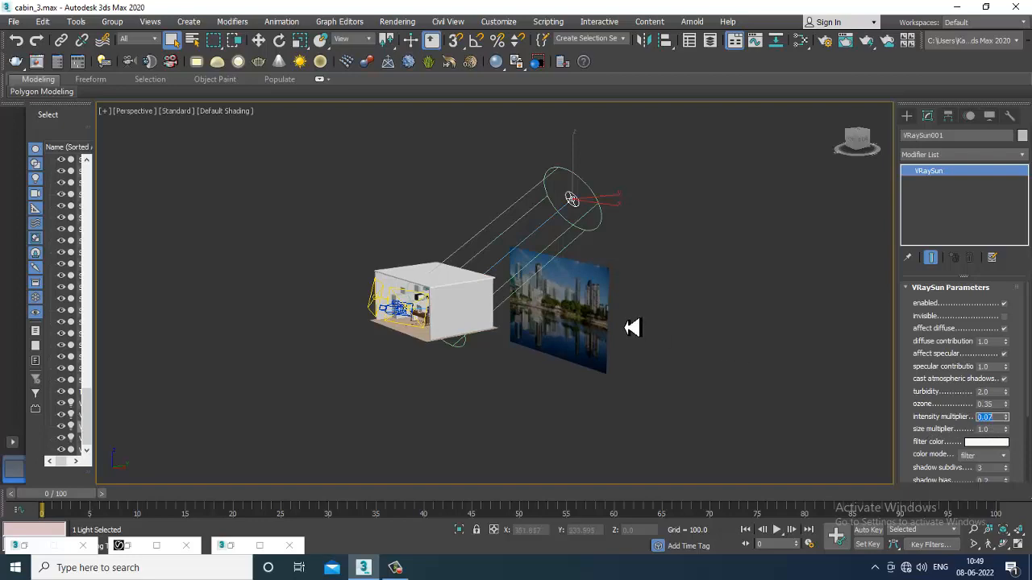
# Step: Open the Environment and Effects settings and render the scene through the physical camera
pyautogui.scroll(8, 560, 282)
pyautogui.scroll(6, 637, 290)
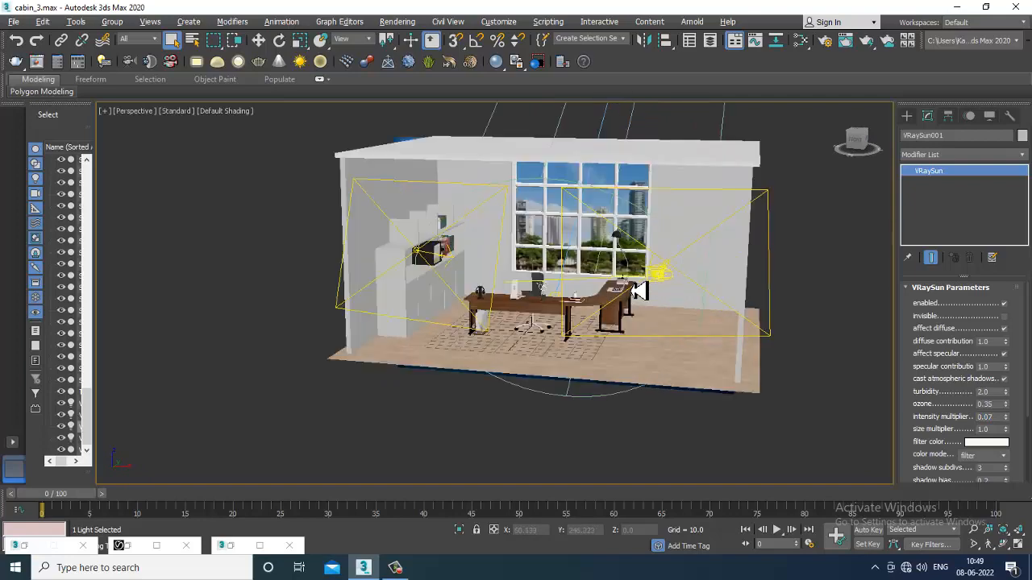
pyautogui.moveTo(689, 279)
pyautogui.keyDown('alt'); pyautogui.mouseDown(button='middle')
pyautogui.moveTo(702, 296)
pyautogui.moveTo(742, 299)
pyautogui.moveTo(647, 323)
pyautogui.moveTo(713, 315)
pyautogui.moveTo(686, 295)
pyautogui.moveTo(682, 271)
pyautogui.mouseUp(button='middle'); pyautogui.keyUp('alt')
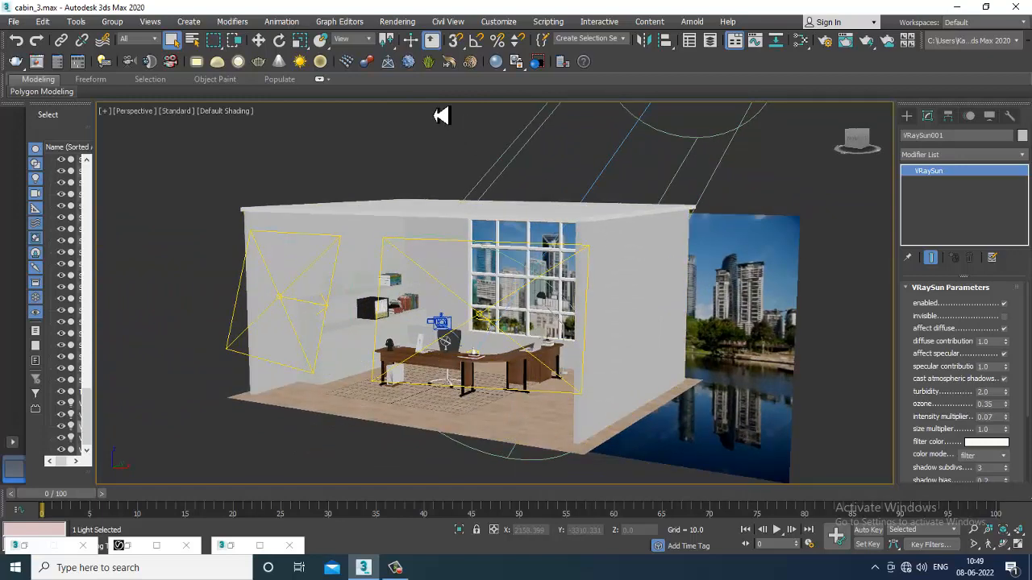
pyautogui.press('c')
pyautogui.press('8')
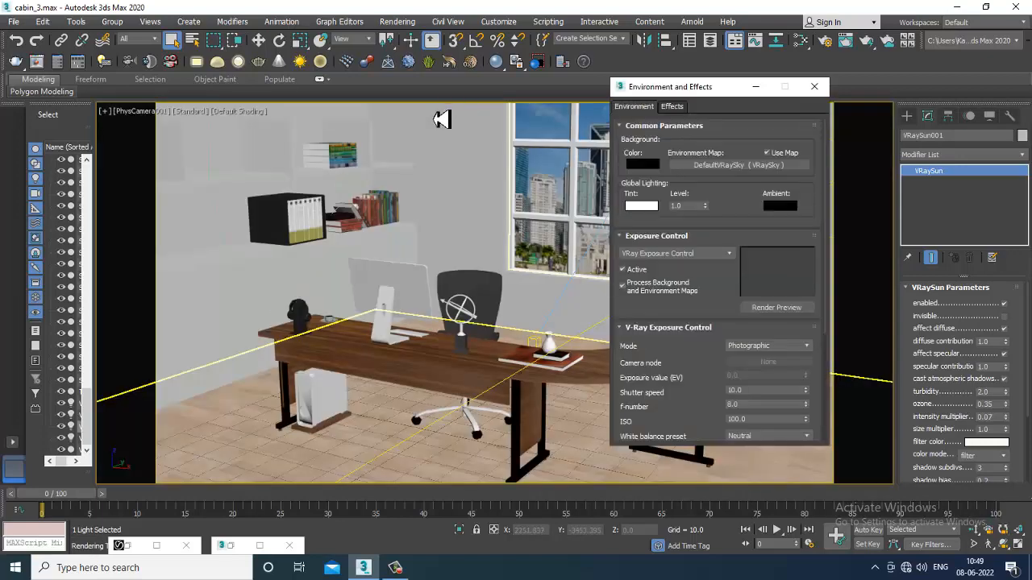
pyautogui.click(398, 22)
pyautogui.click(420, 46)
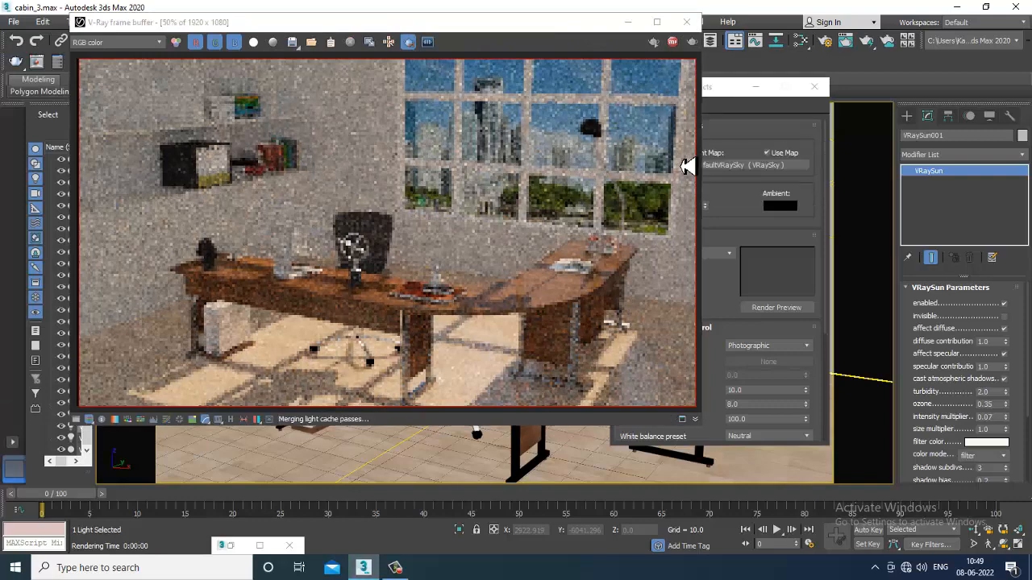
# Step: Restrict the render region to the area from the office chair to the image's right edge, and uncover the environment settings
pyautogui.click(409, 41)
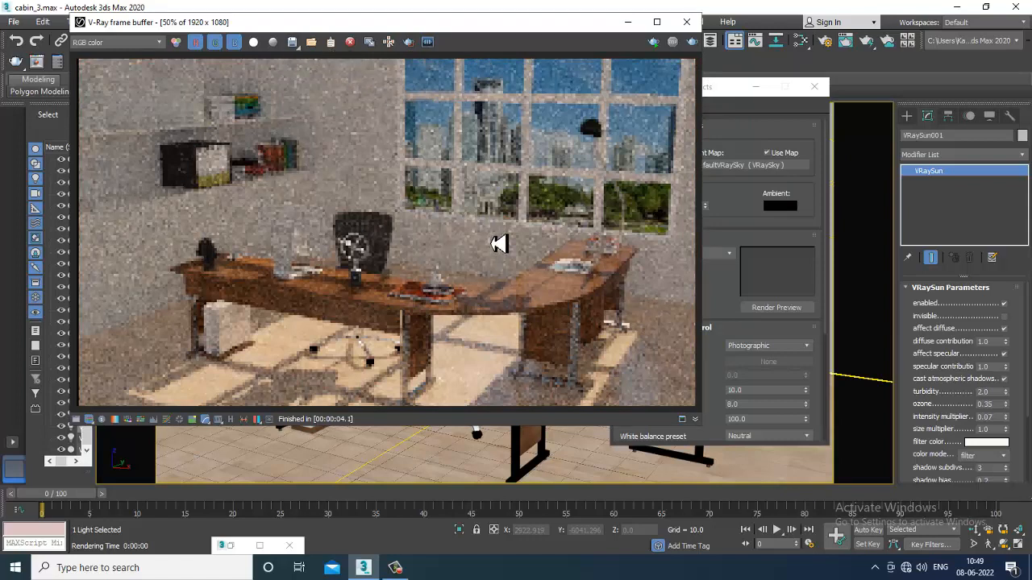
pyautogui.click(408, 41)
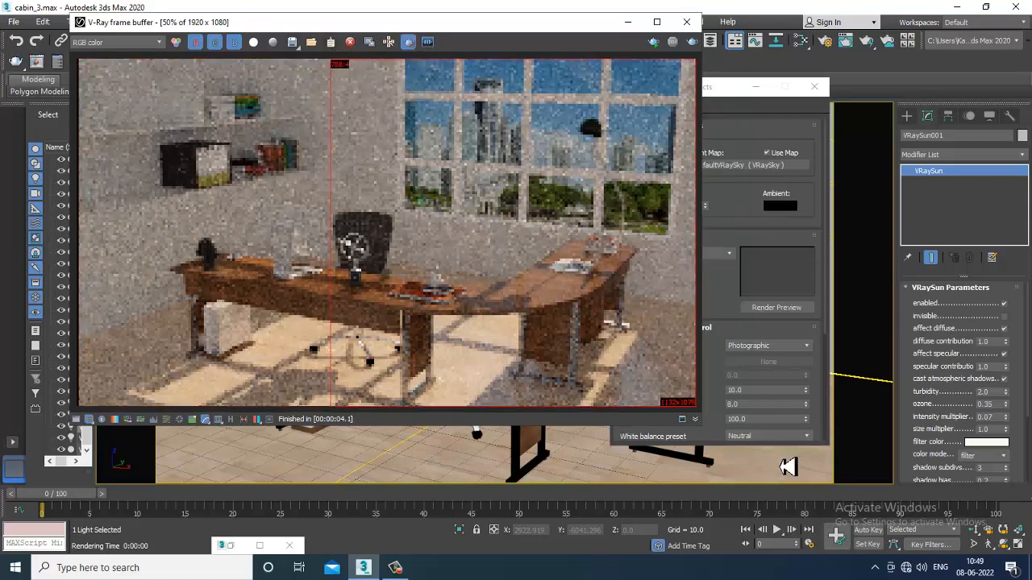
pyautogui.moveTo(582, 21); pyautogui.dragTo(414, 43)
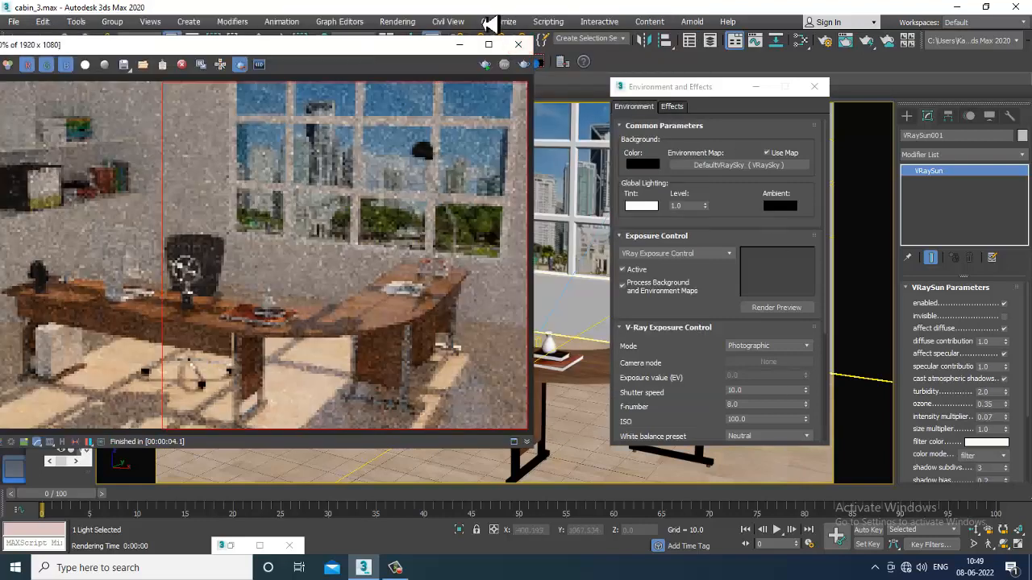
# Step: Set the V-Ray exposure control's white balance preset to Daylight and render the region again
pyautogui.click(397, 22)
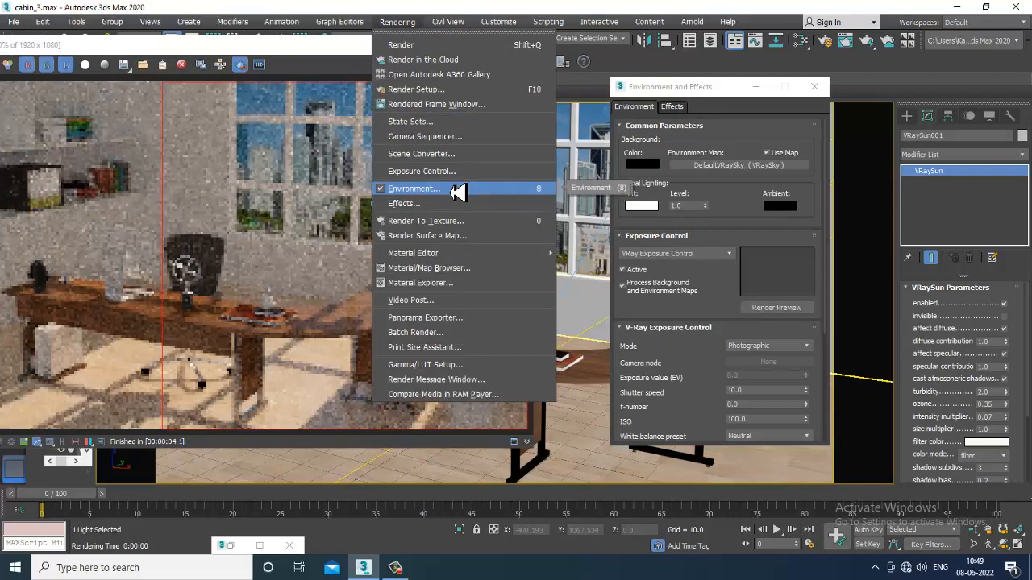
pyautogui.click(698, 325)
pyautogui.moveTo(707, 309); pyautogui.dragTo(725, 175)
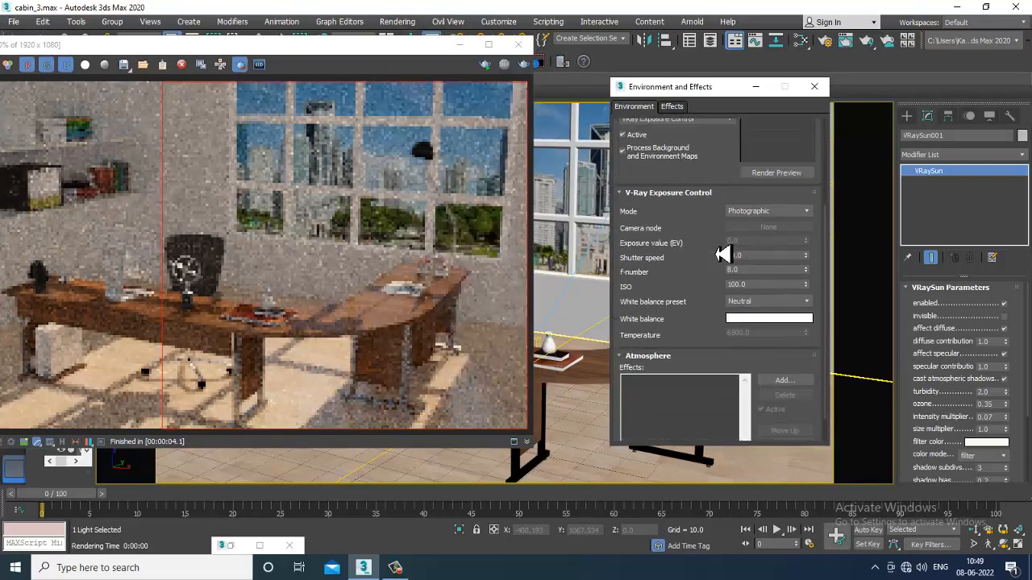
pyautogui.moveTo(698, 334); pyautogui.dragTo(708, 279)
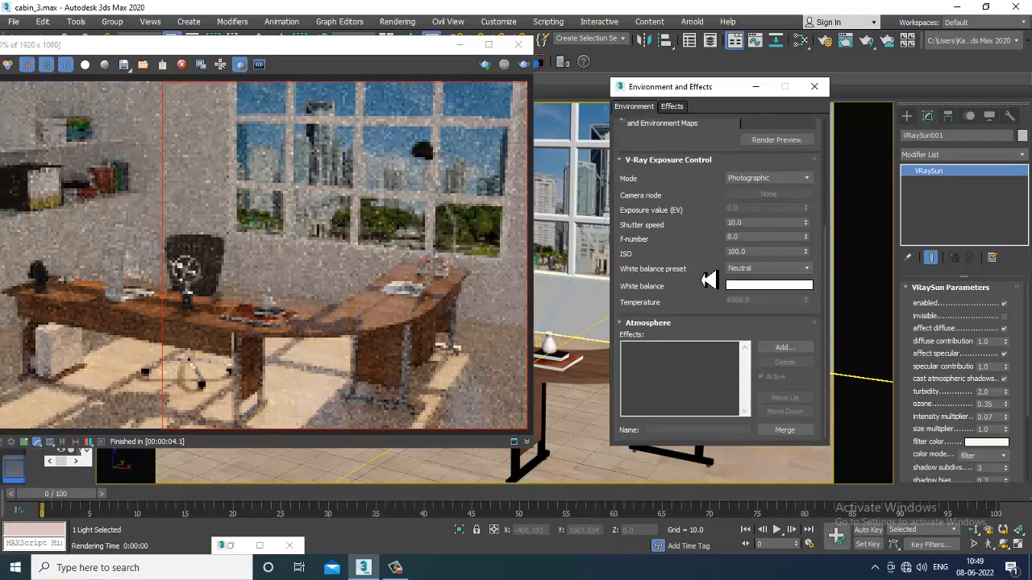
pyautogui.click(801, 274)
pyautogui.click(784, 303)
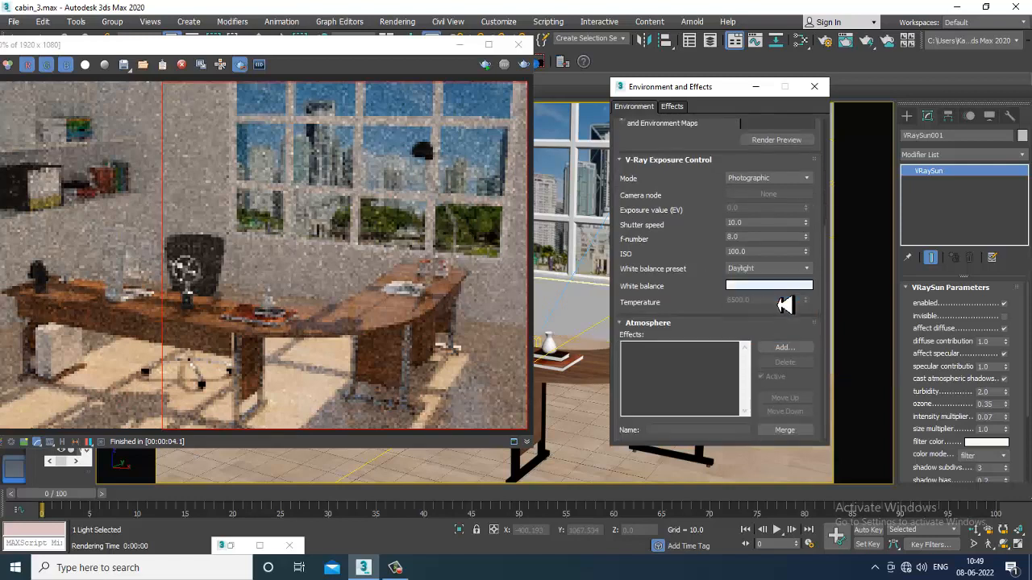
pyautogui.click(524, 65)
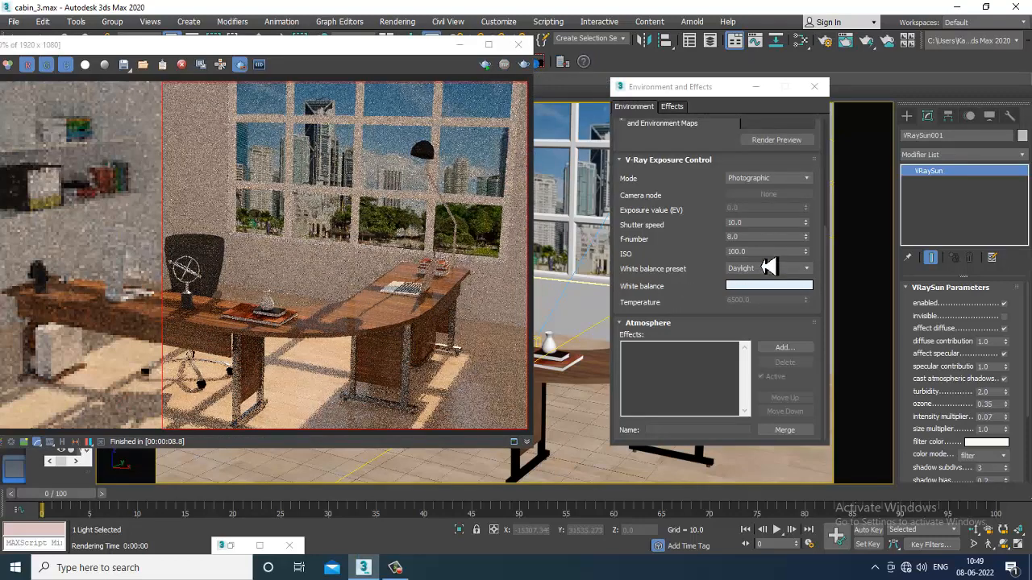
# Step: Try exposure ISO values of 50 and 200, rendering the region again with each
pyautogui.doubleClick(758, 252)
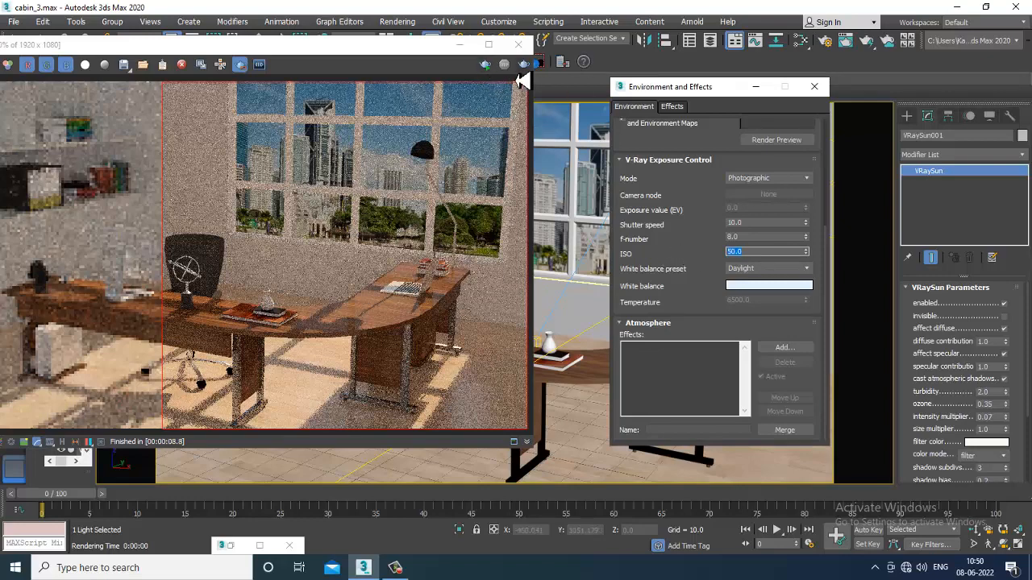
pyautogui.click(524, 66)
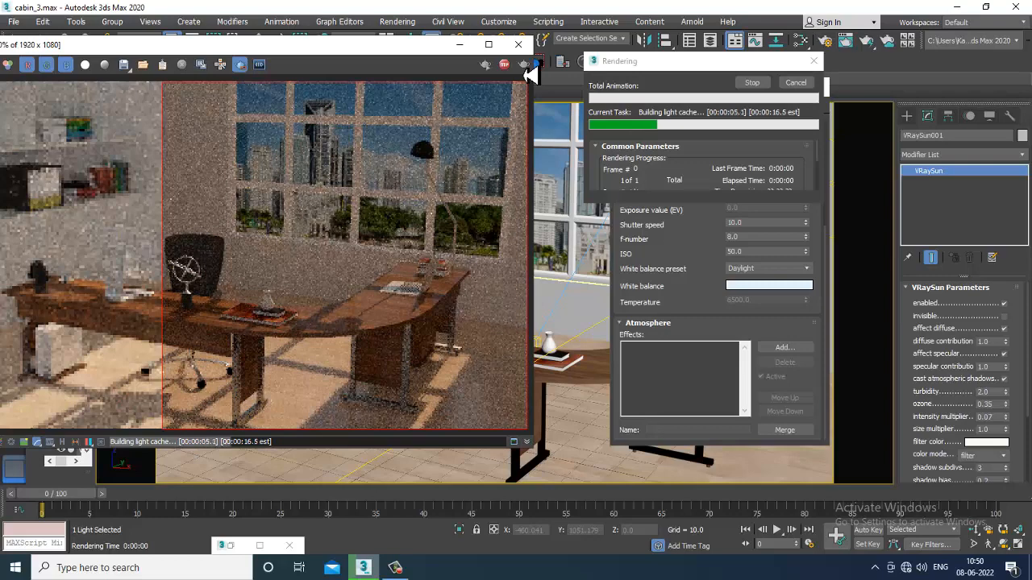
pyautogui.click(762, 252)
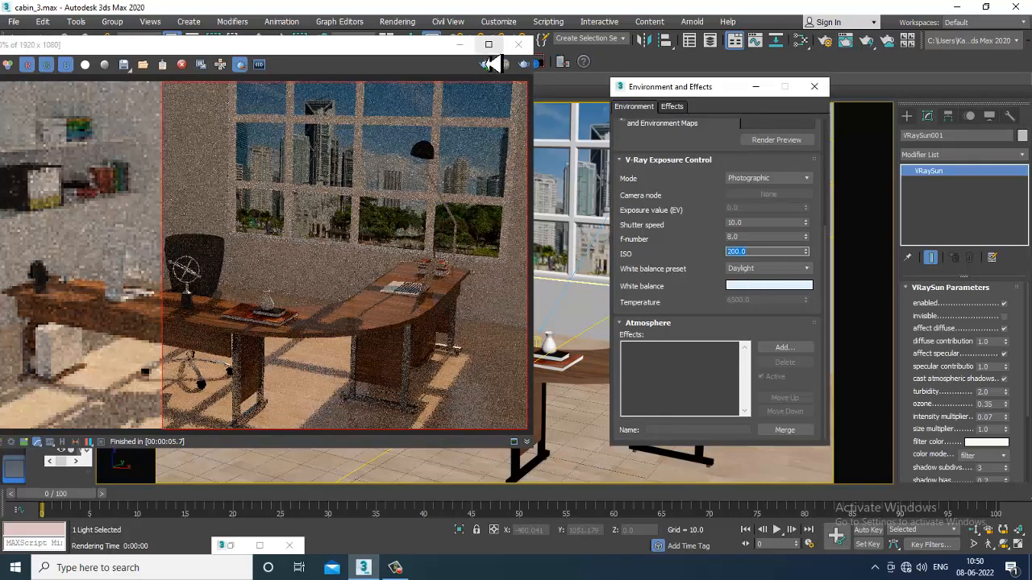
pyautogui.click(524, 65)
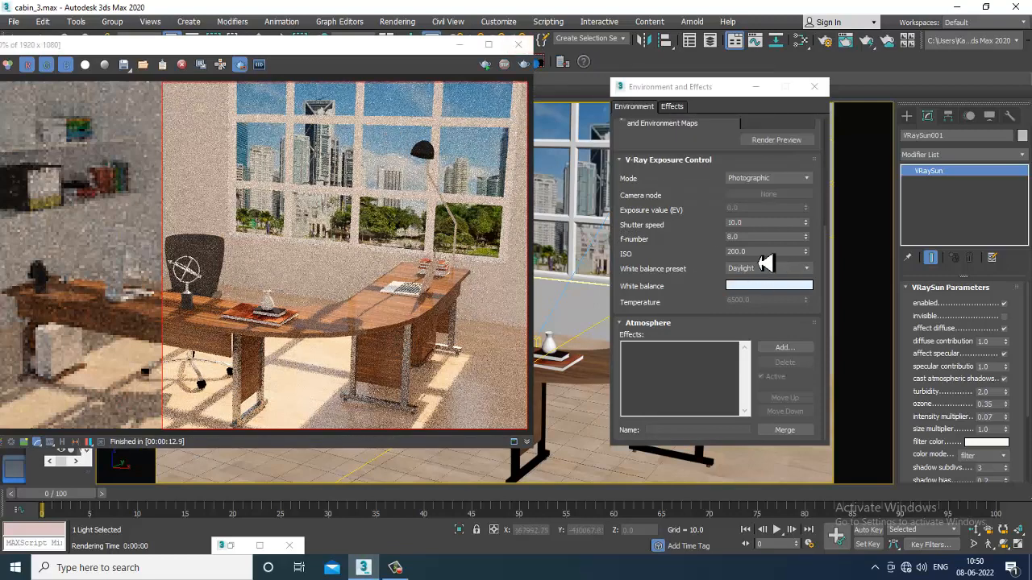
# Step: Set the exposure ISO to 130, render the region again, and put away the render and environment windows
pyautogui.click(750, 252)
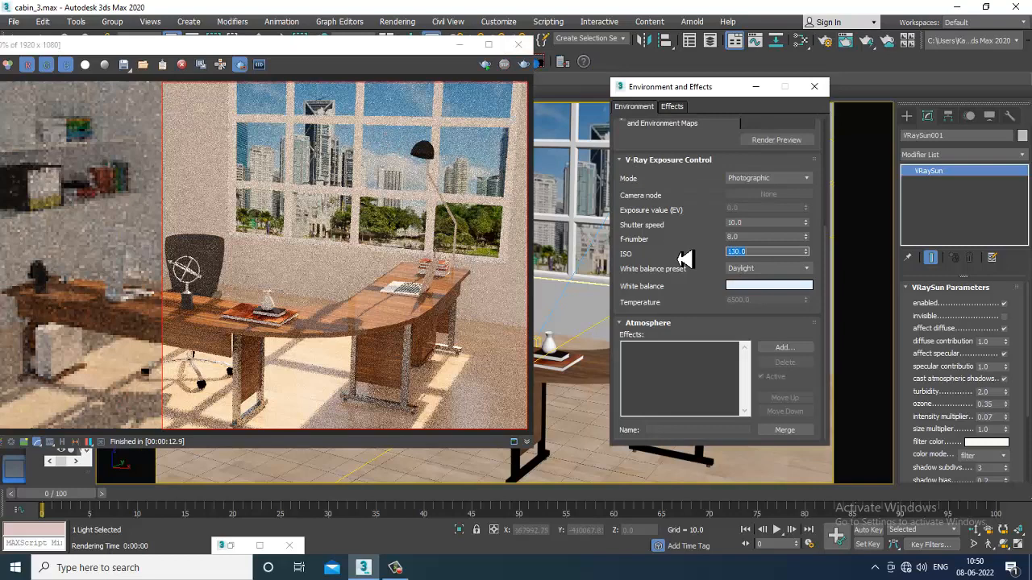
pyautogui.click(524, 64)
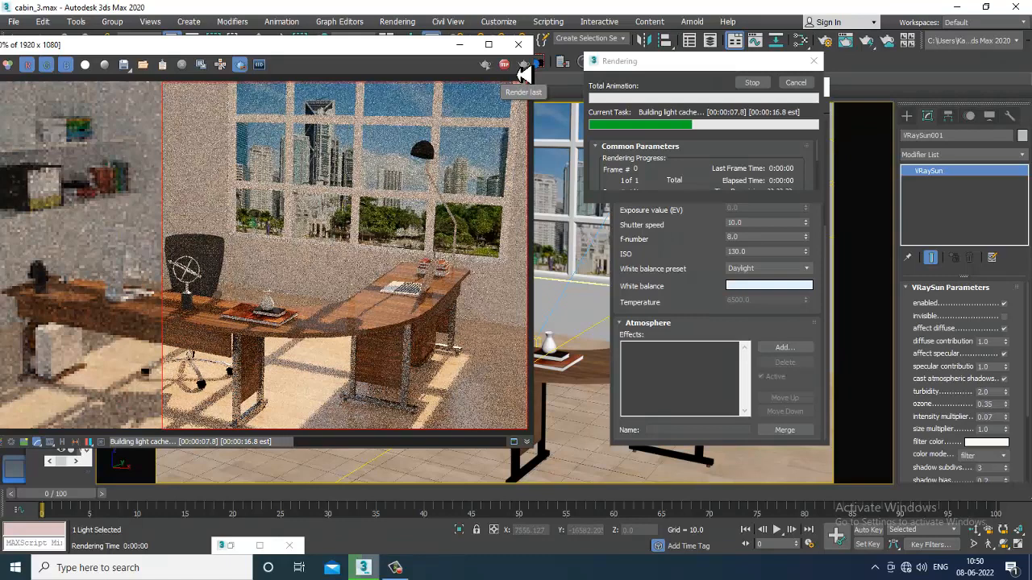
pyautogui.click(752, 82)
pyautogui.click(519, 45)
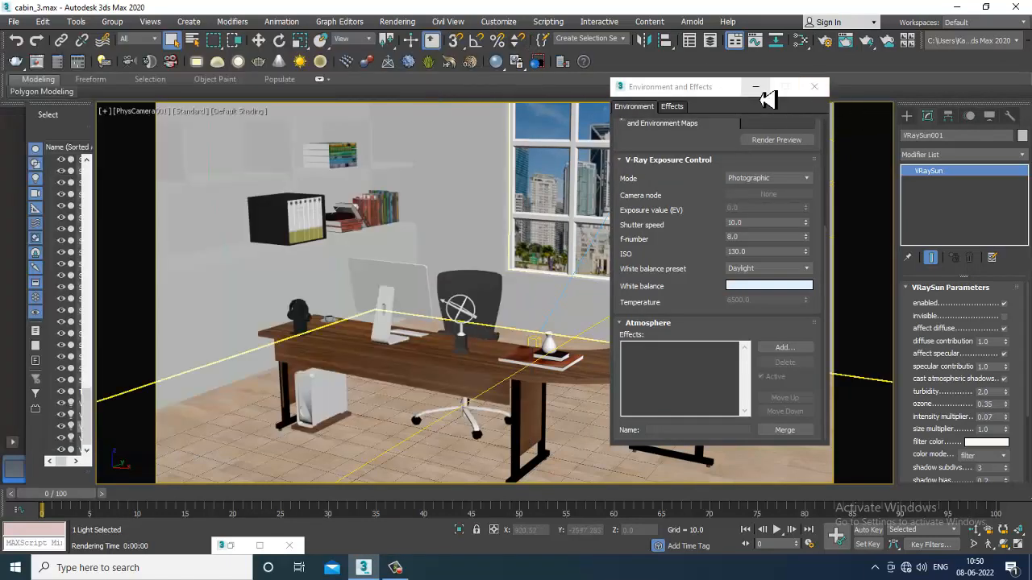
pyautogui.click(757, 88)
# Step: Create a VRayLight plane over the window in the Front view, about 137.9 long and 115.4 wide
pyautogui.click(609, 288)
pyautogui.press('p')
pyautogui.scroll(-6, 630, 292)
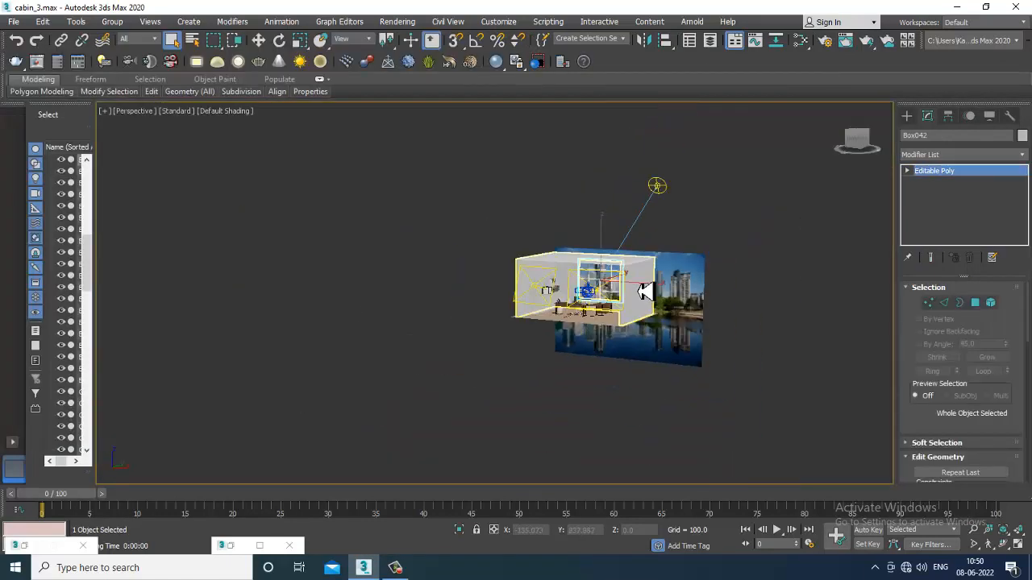
pyautogui.keyDown('alt'); pyautogui.moveTo(677, 294); pyautogui.dragTo(683, 309, button='middle'); pyautogui.keyUp('alt')
pyautogui.scroll(5, 670, 295)
pyautogui.click(907, 118)
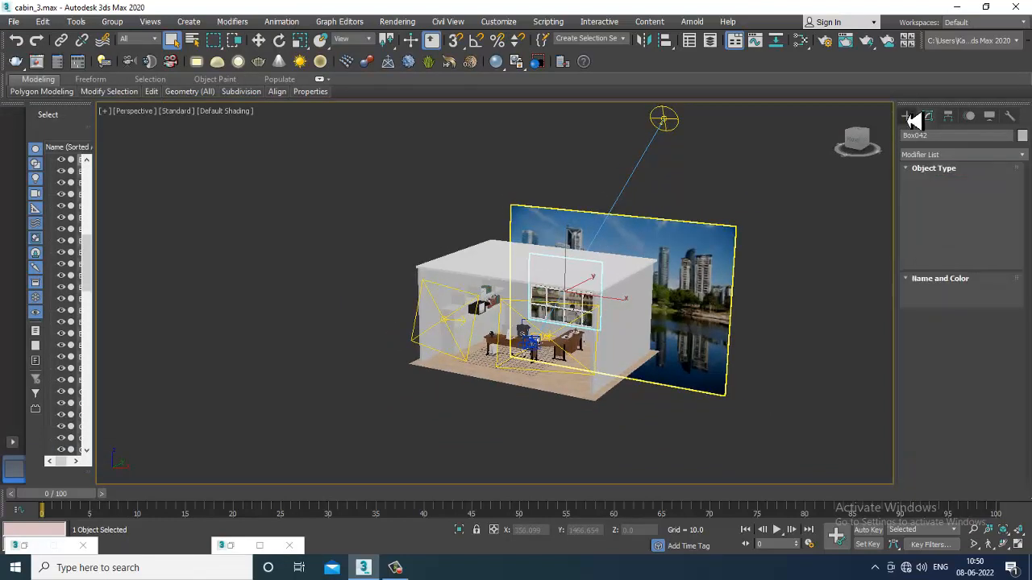
pyautogui.click(935, 134)
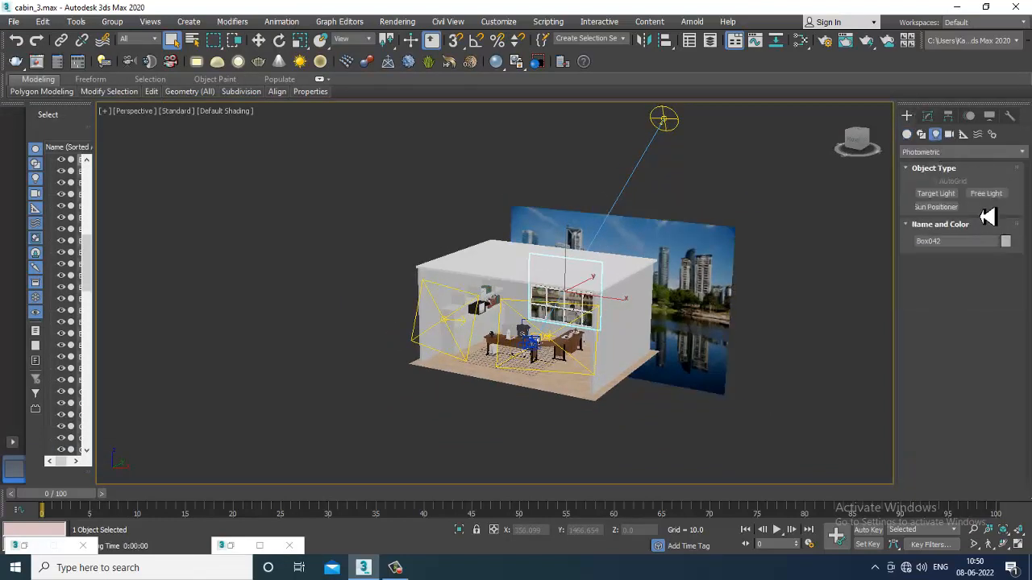
pyautogui.click(945, 153)
pyautogui.click(957, 193)
pyautogui.click(936, 193)
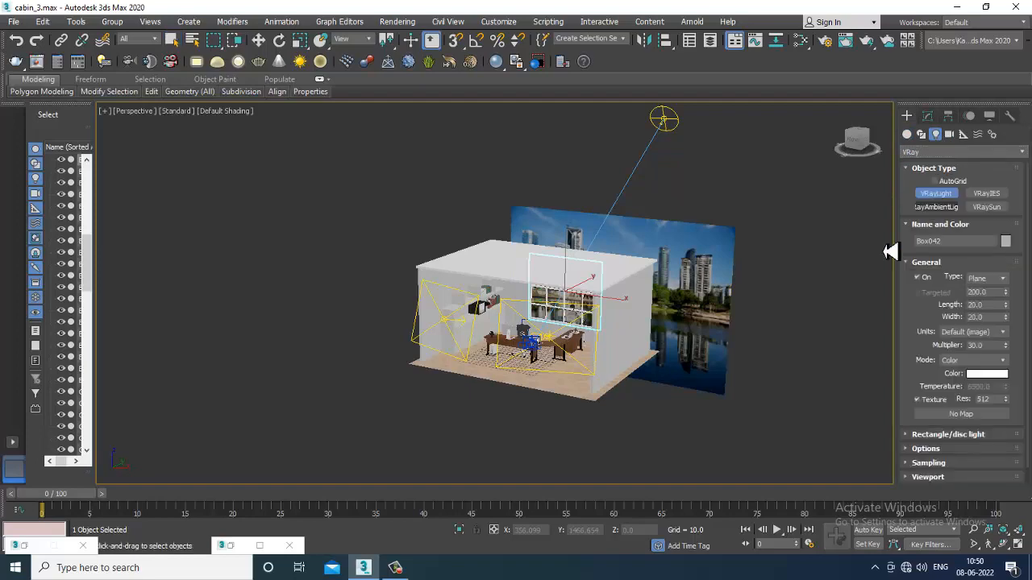
pyautogui.hotkey('alt', 'w')
pyautogui.click(748, 233)
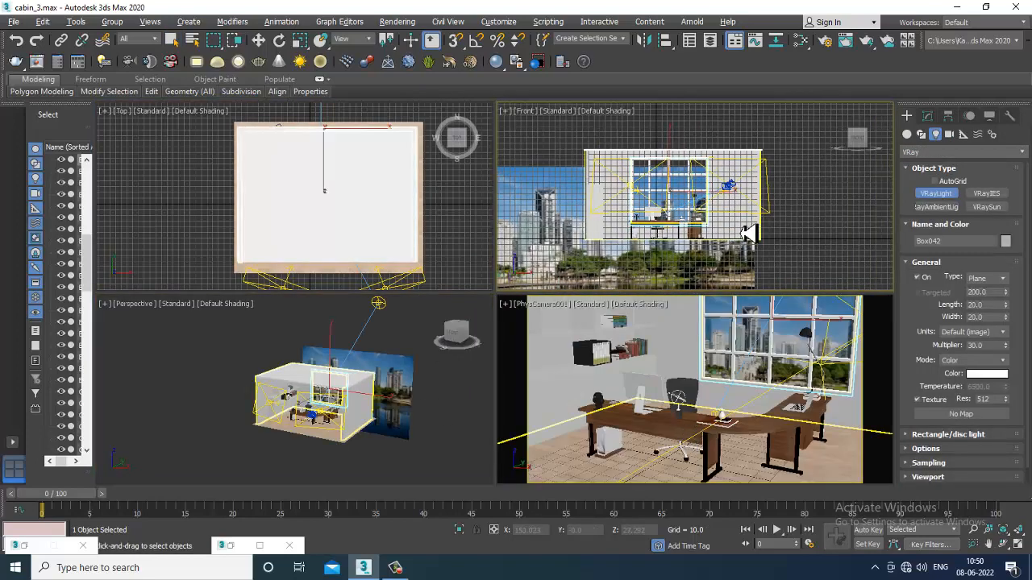
pyautogui.hotkey('alt', 'w')
pyautogui.scroll(2, 502, 225)
pyautogui.moveTo(482, 218); pyautogui.dragTo(704, 402)
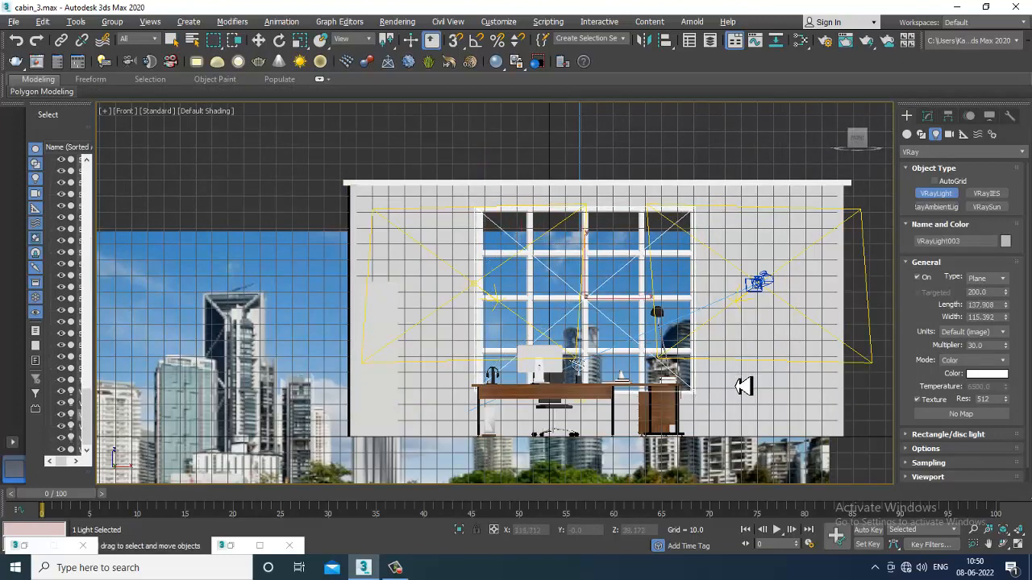
# Step: Move the new plane light along the Y axis to the window wall, at Y about 118.2
pyautogui.press('w')
pyautogui.hotkey('alt', 'w')
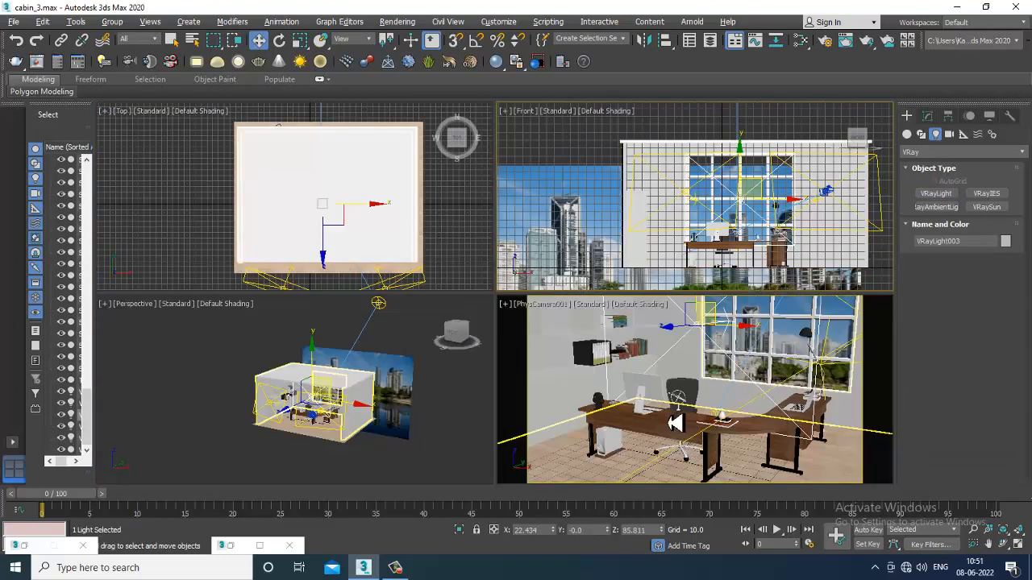
pyautogui.keyDown('alt'); pyautogui.moveTo(356, 416); pyautogui.dragTo(538, 295, button='middle'); pyautogui.keyUp('alt')
pyautogui.hotkey('alt', 'w')
pyautogui.scroll(5, 536, 312)
pyautogui.moveTo(539, 287); pyautogui.dragTo(628, 272)
pyautogui.keyDown('alt'); pyautogui.moveTo(539, 343); pyautogui.dragTo(558, 325, button='middle'); pyautogui.keyUp('alt')
pyautogui.scroll(3, 557, 325)
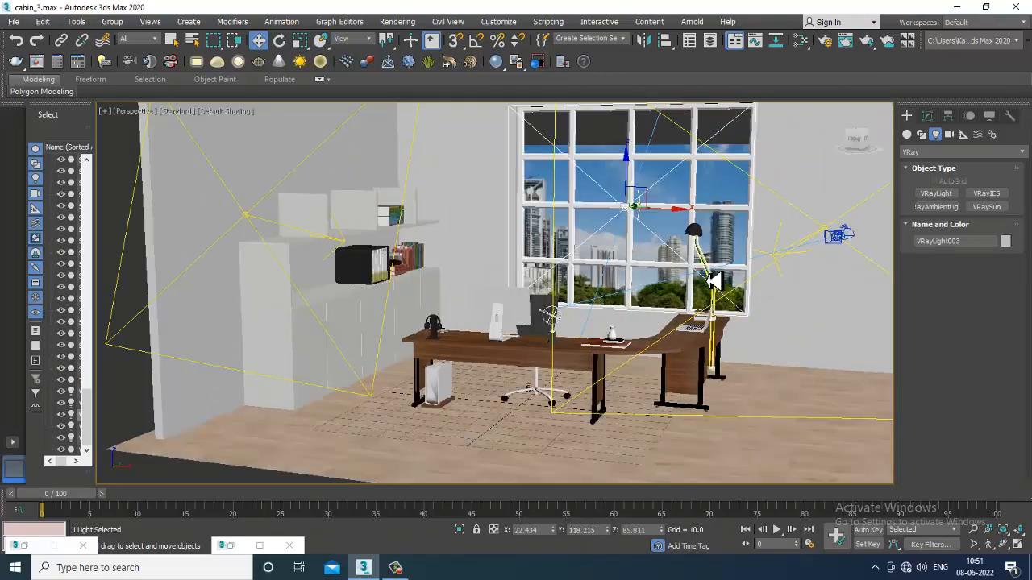
# Step: Mirror the window light on the Y axis without cloning it
pyautogui.keyDown('alt'); pyautogui.moveTo(714, 281); pyautogui.dragTo(673, 315, button='middle'); pyautogui.keyUp('alt')
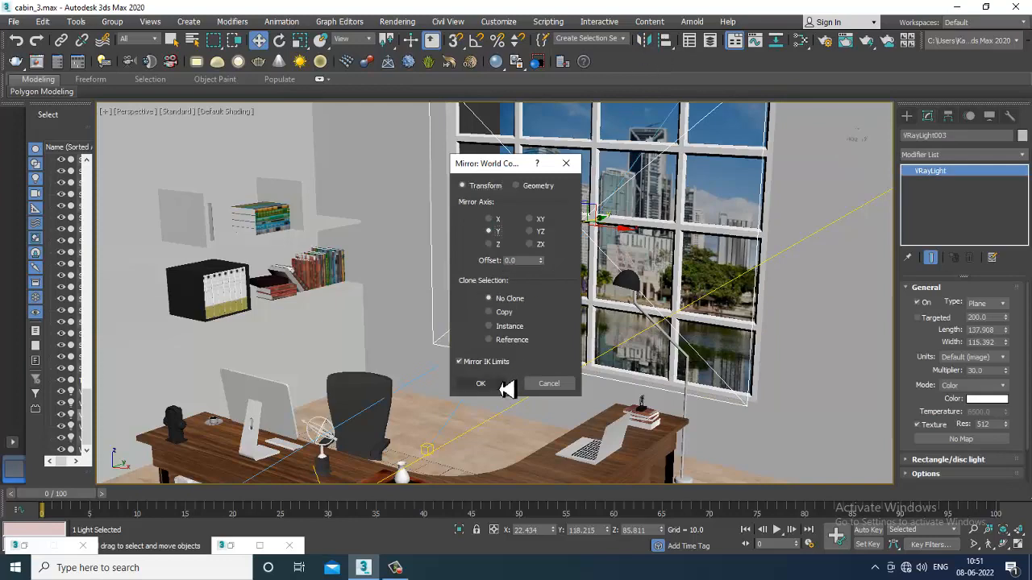
pyautogui.click(483, 384)
pyautogui.keyDown('alt'); pyautogui.moveTo(638, 257); pyautogui.dragTo(625, 234, button='middle'); pyautogui.keyUp('alt')
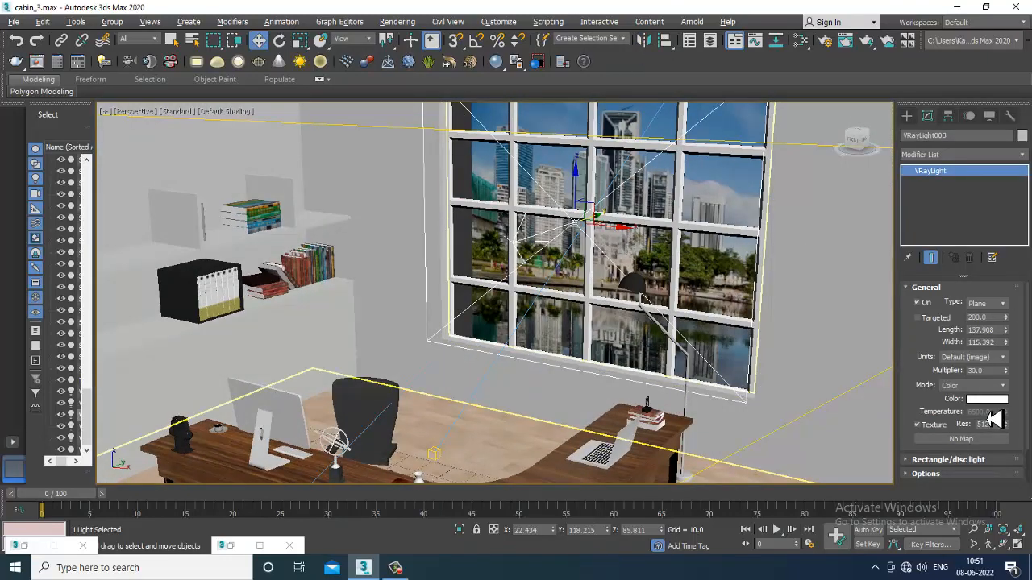
# Step: Switch the window light's color mode to Temperature at 5525 and set its texture resolution to 1024
pyautogui.click(984, 386)
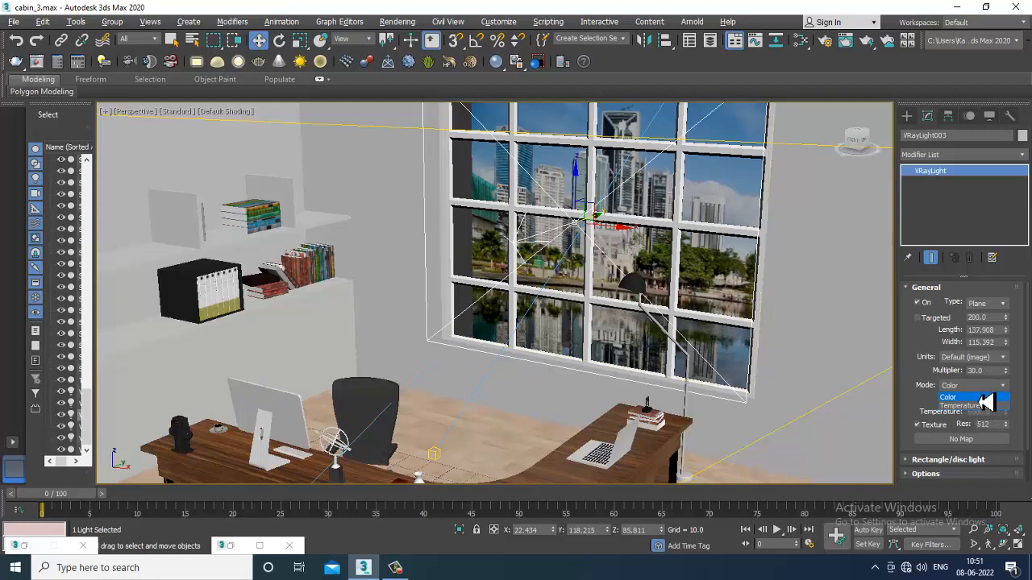
pyautogui.click(983, 404)
pyautogui.moveTo(1013, 427); pyautogui.dragTo(871, 437)
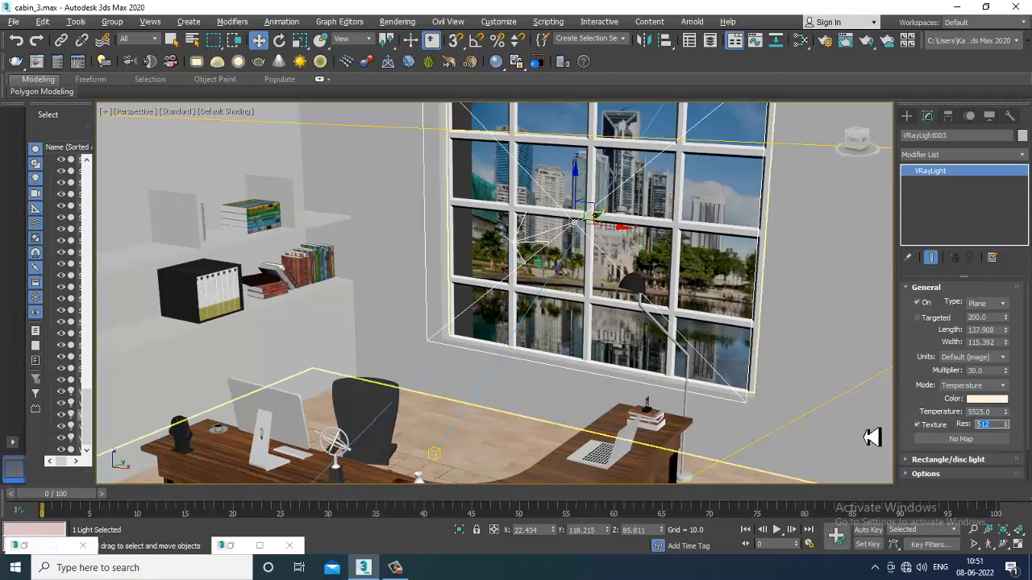
pyautogui.press('Return')
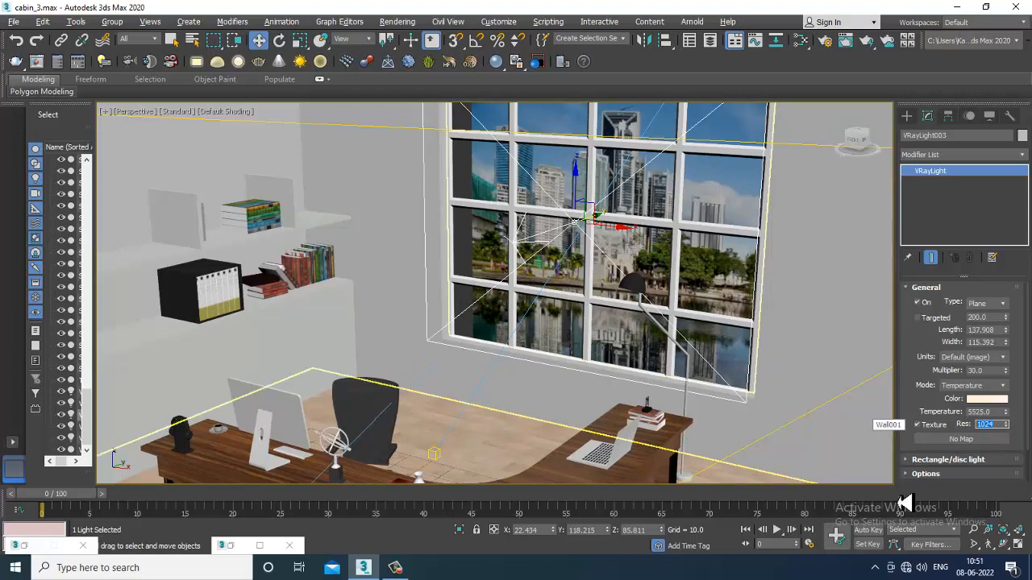
# Step: Make the window light double-sided and turn off its shadow casting
pyautogui.moveTo(938, 415); pyautogui.dragTo(934, 287)
pyautogui.click(935, 434)
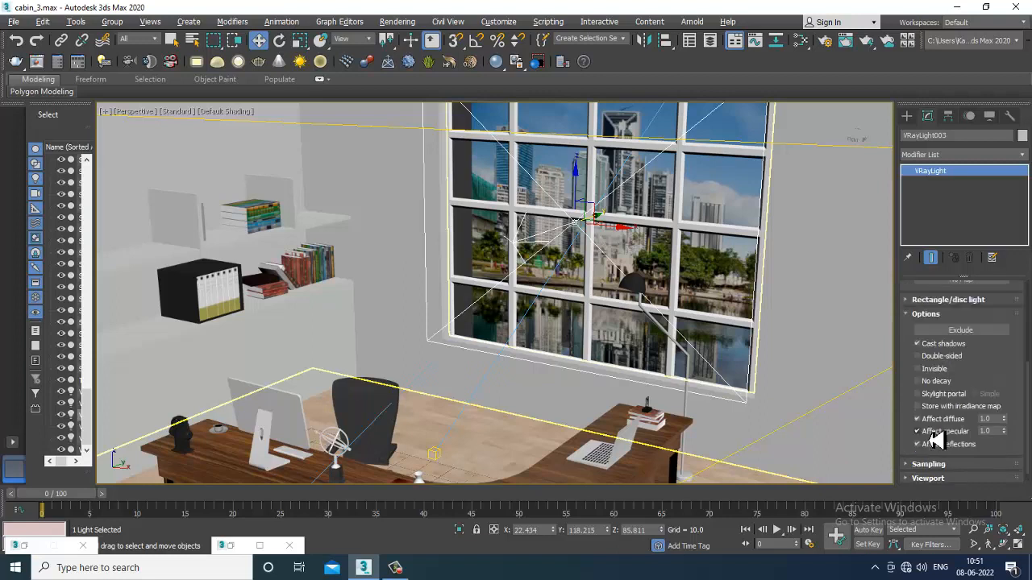
pyautogui.click(919, 357)
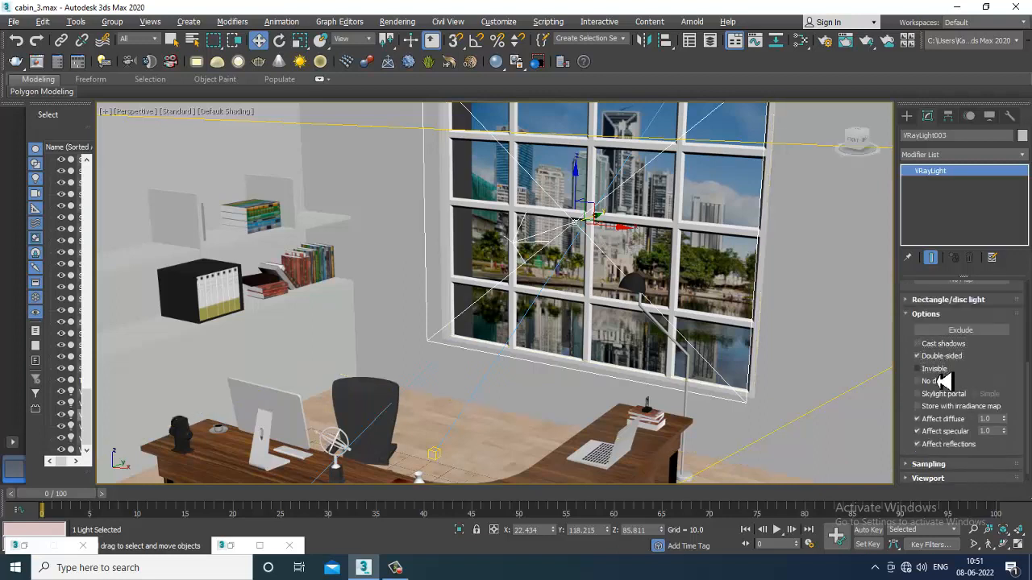
pyautogui.scroll(5, 943, 393)
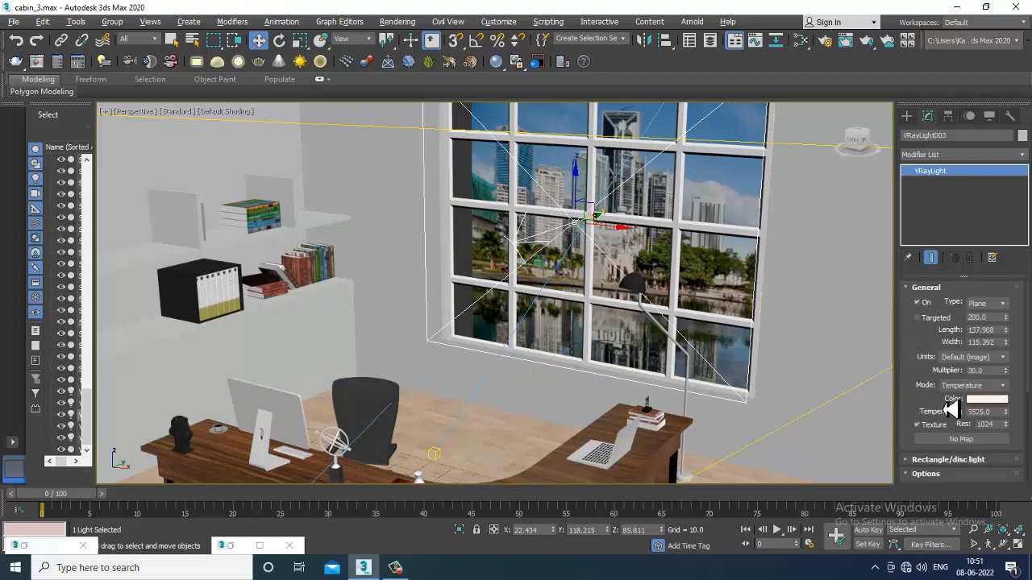
# Step: Render the region through the physical camera with the new window light
pyautogui.hotkey('alt', 'w')
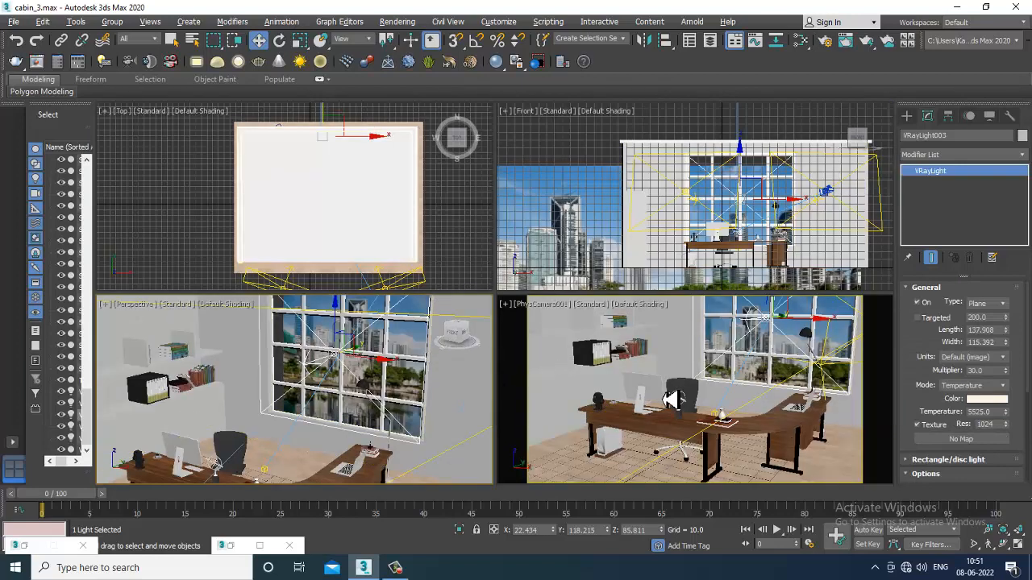
pyautogui.click(666, 391)
pyautogui.hotkey('alt', 'w')
pyautogui.click(397, 21)
pyautogui.click(406, 38)
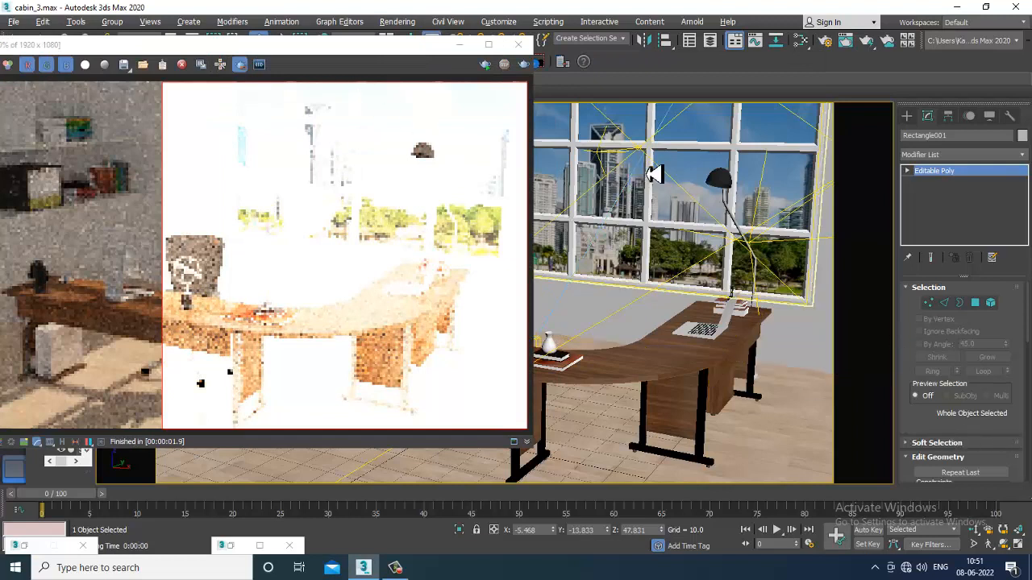
# Step: Select the window light, set its multiplier to 1.0, and render the region again
pyautogui.click(608, 161)
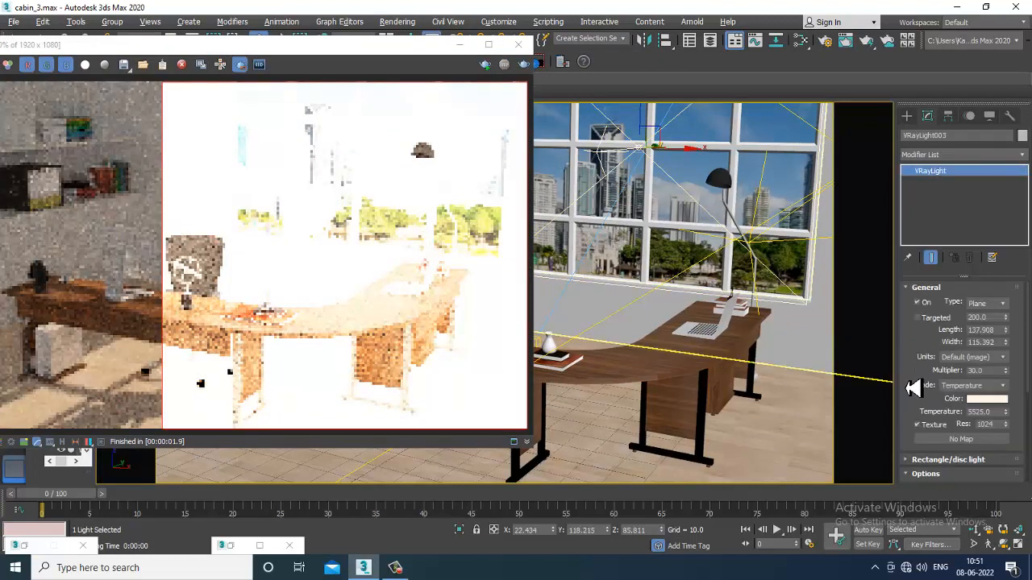
pyautogui.doubleClick(990, 371)
pyautogui.click(536, 65)
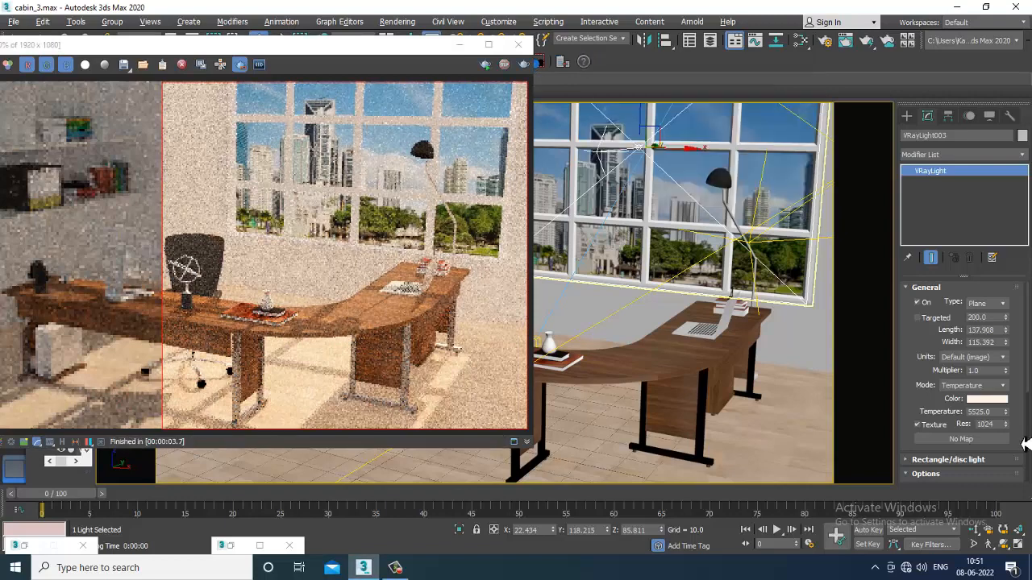
# Step: Set the window light's temperature to 7127.25 and render the region again
pyautogui.moveTo(1005, 412); pyautogui.dragTo(1008, 426)
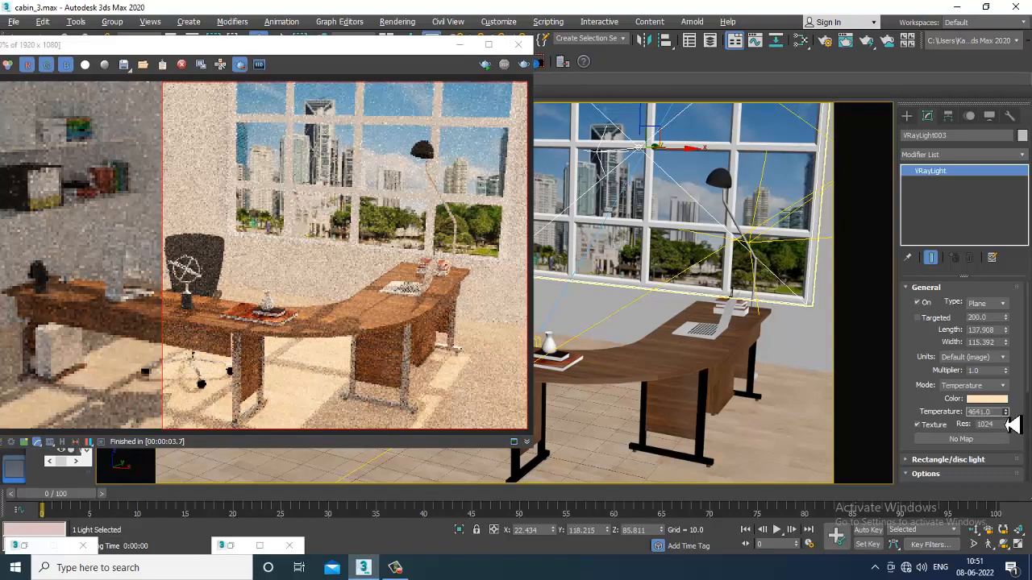
pyautogui.moveTo(1017, 387)
pyautogui.mouseDown()
pyautogui.moveTo(1019, 370)
pyautogui.moveTo(1021, 425)
pyautogui.moveTo(1022, 286)
pyautogui.moveTo(1007, 489)
pyautogui.moveTo(1014, 352)
pyautogui.moveTo(1021, 428)
pyautogui.moveTo(1022, 403)
pyautogui.mouseUp()
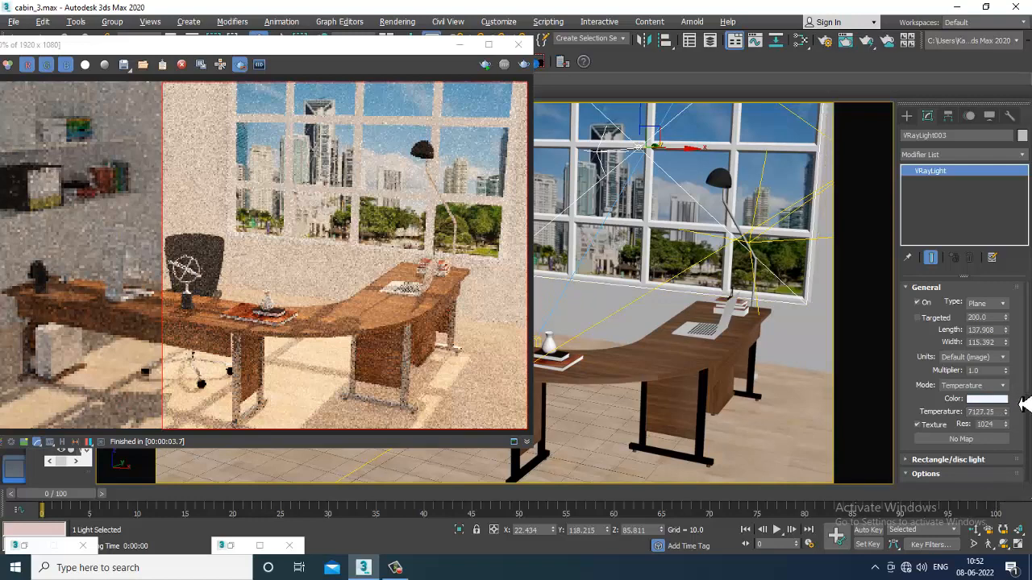
pyautogui.click(525, 66)
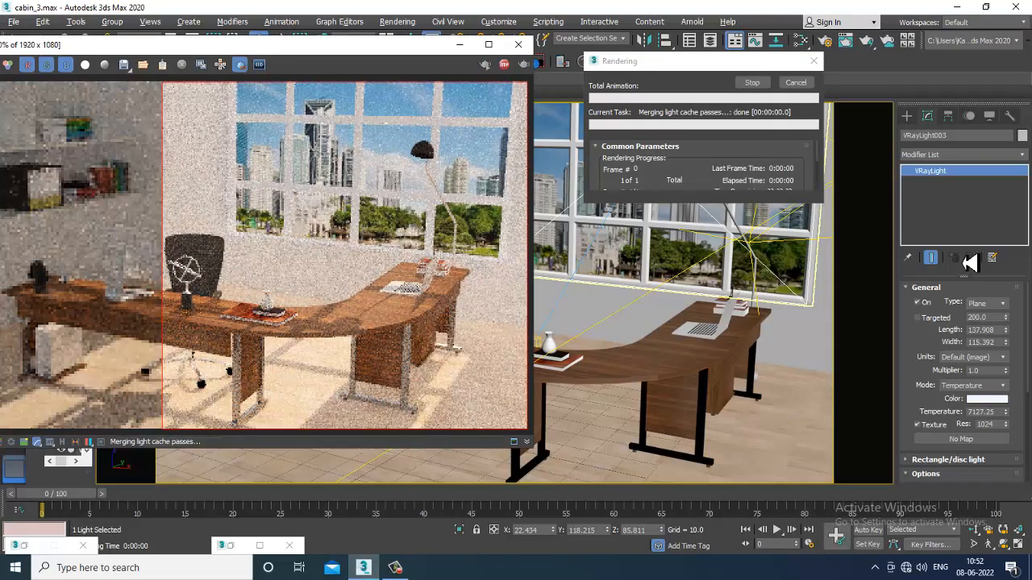
# Step: Set the window light's multiplier to 0.4 and render the region again
pyautogui.doubleClick(976, 370)
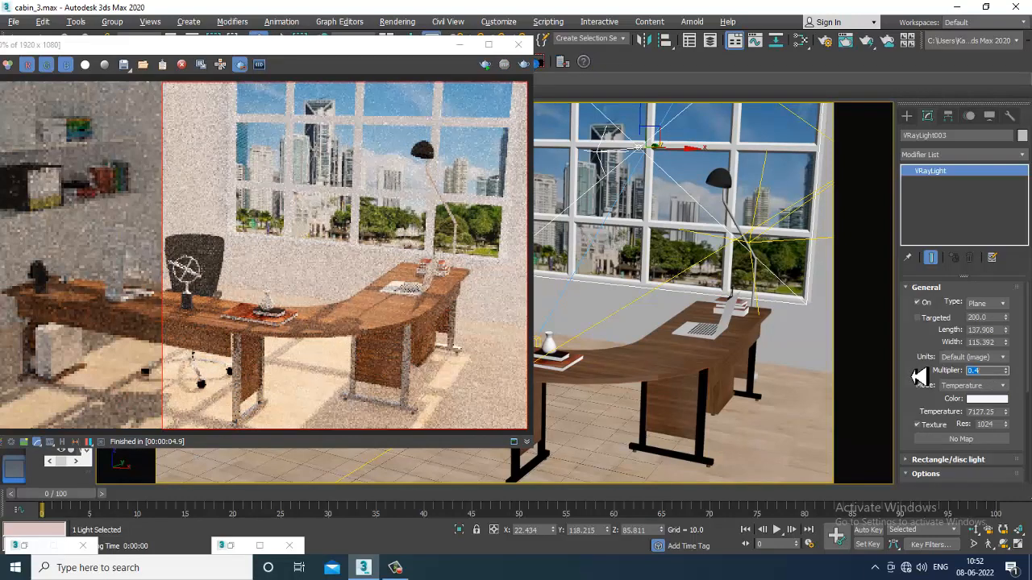
pyautogui.write('0.4')
pyautogui.click(525, 65)
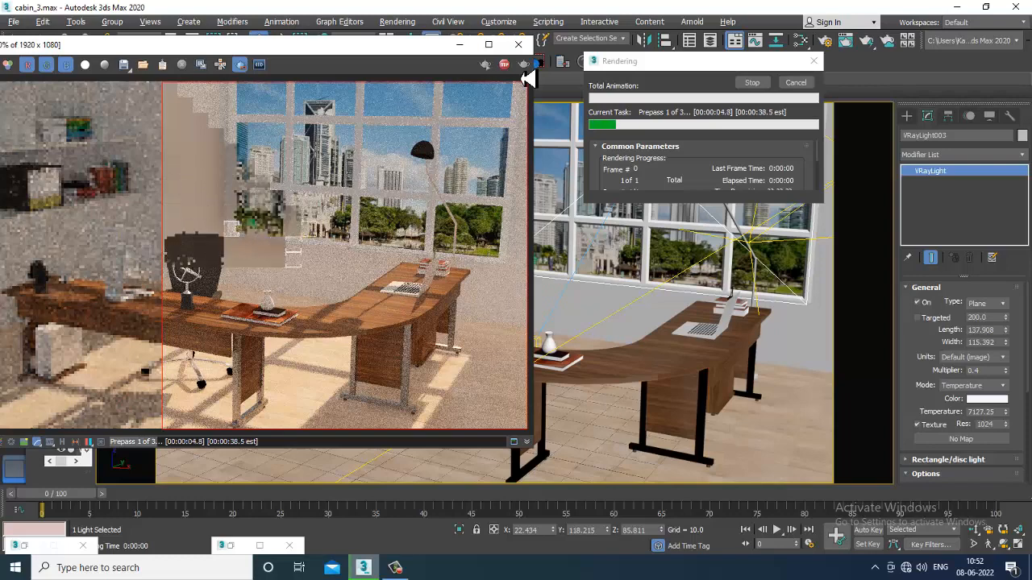
pyautogui.click(395, 568)
pyautogui.click(395, 568)
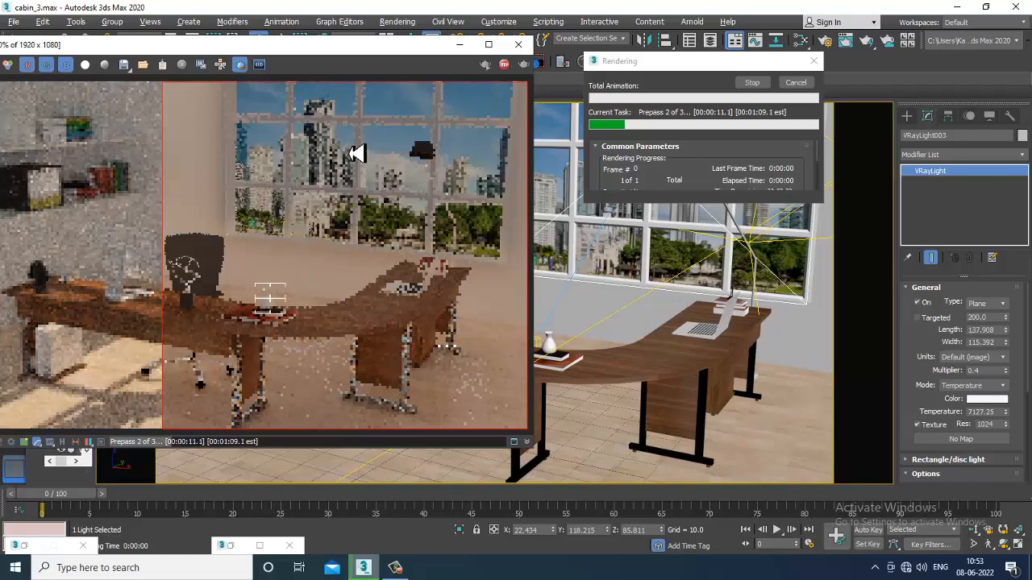
# Step: Mirror the window light about the Y axis without cloning, render the region again, and stop the render
pyautogui.click(518, 44)
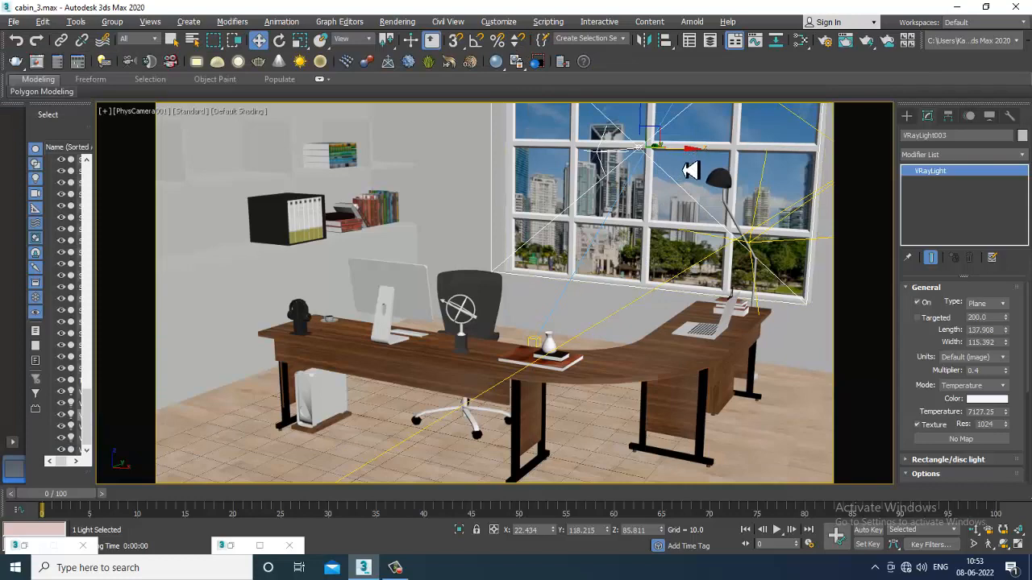
pyautogui.click(648, 42)
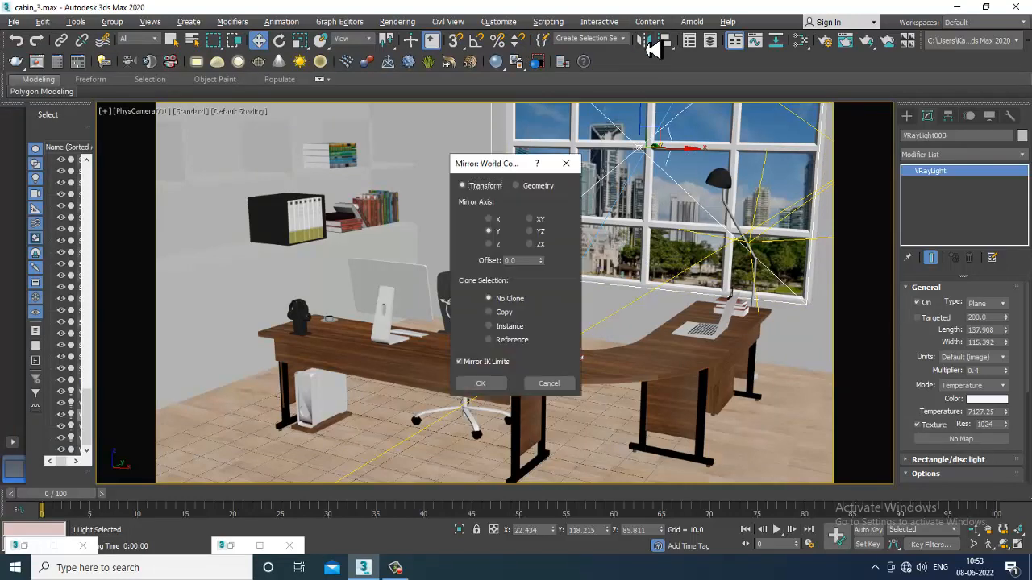
pyautogui.click(484, 385)
pyautogui.click(398, 22)
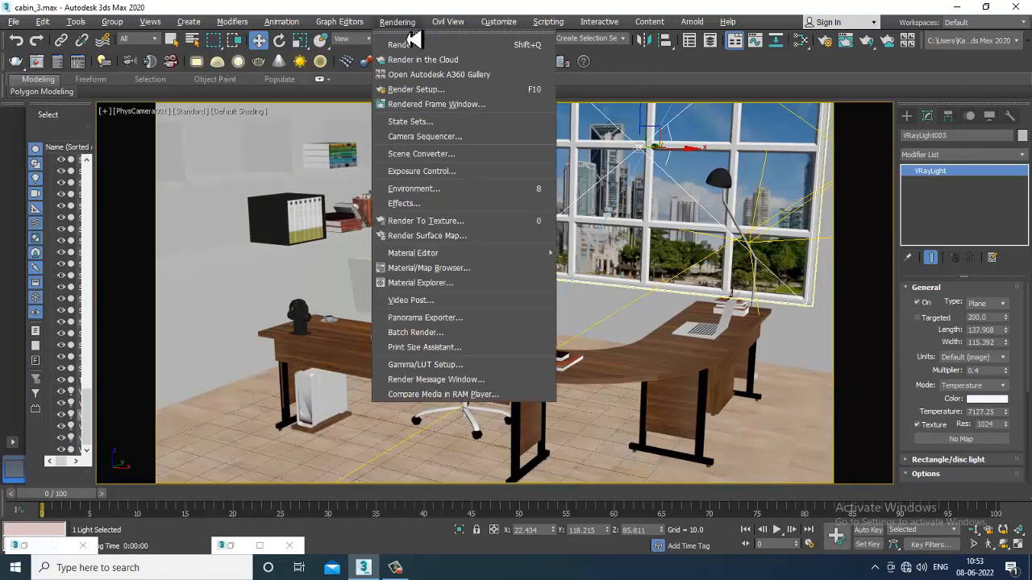
pyautogui.click(436, 41)
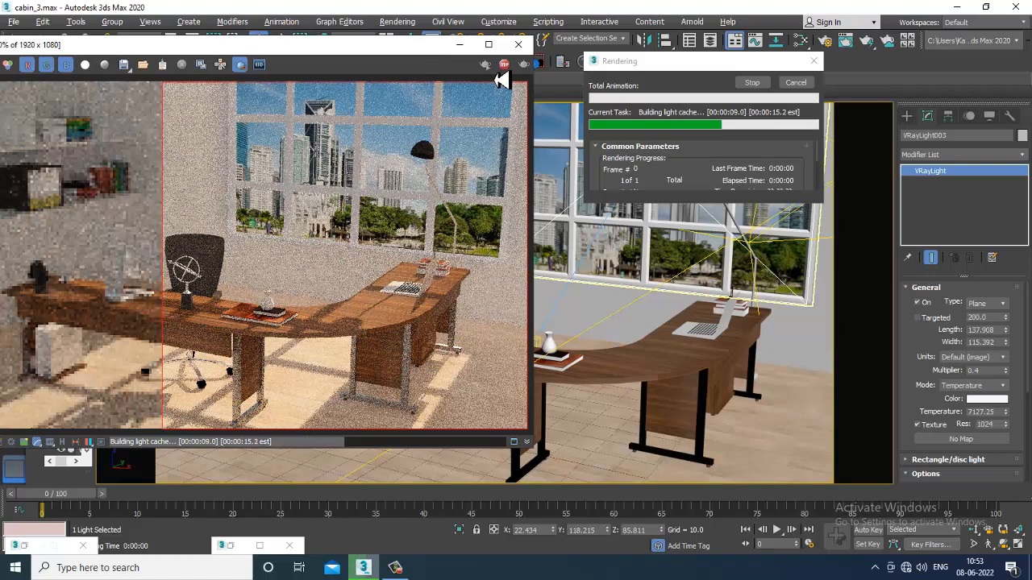
pyautogui.click(504, 65)
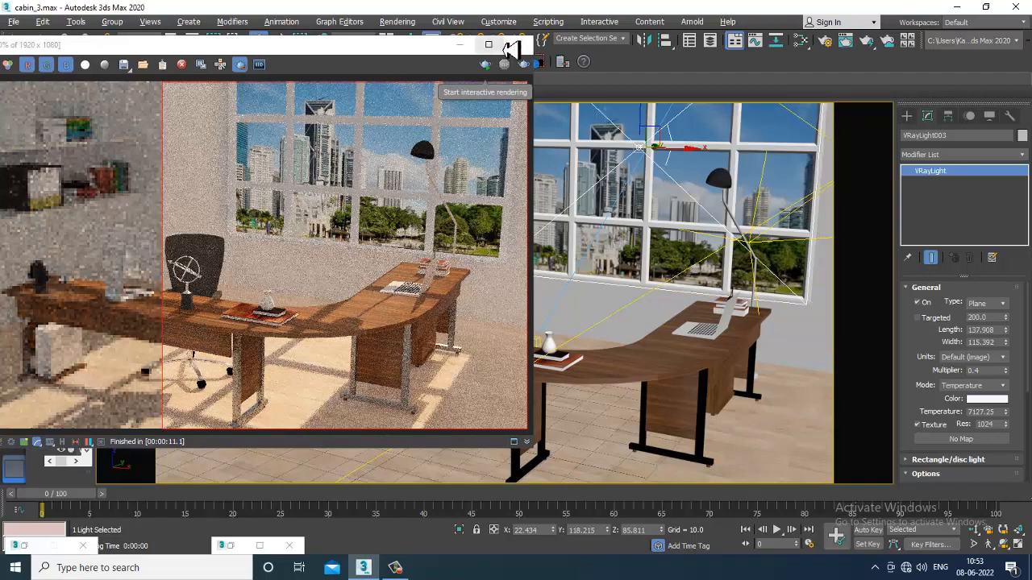
# Step: Mirror the window light back about the Y axis with No Clone
pyautogui.click(518, 45)
pyautogui.click(648, 42)
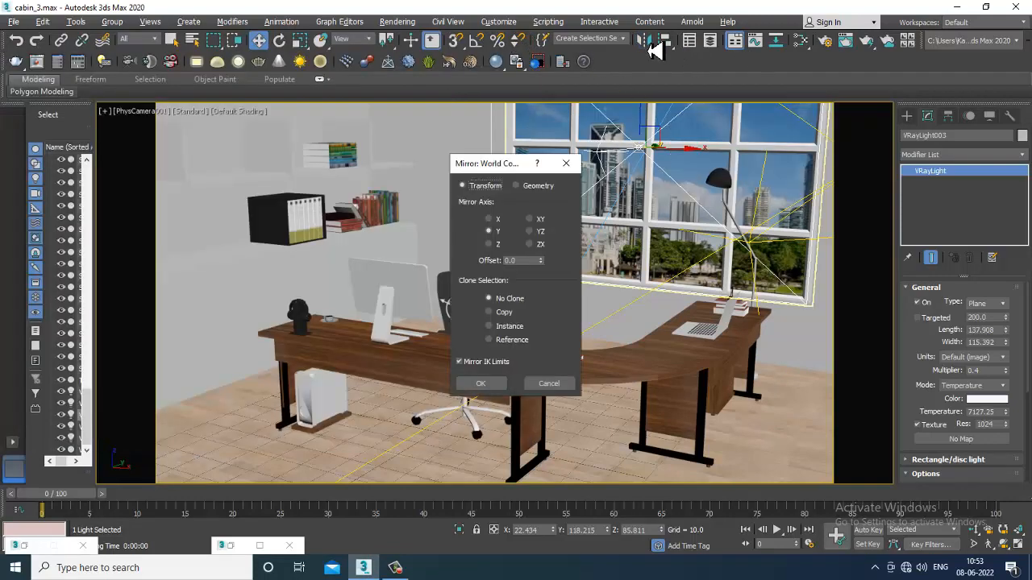
pyautogui.click(483, 385)
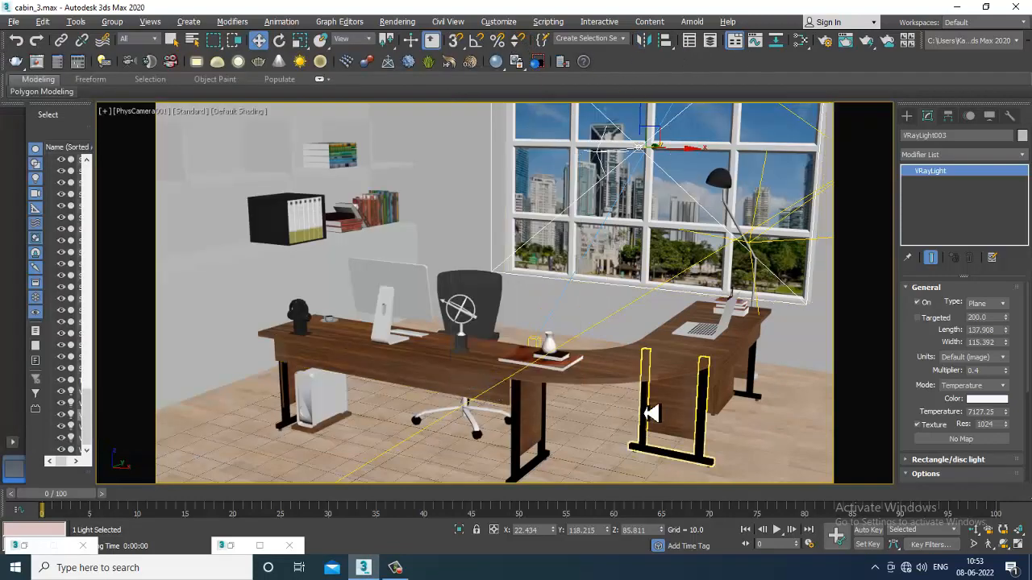
# Step: Select the curved desktop and set the reflection colour of its wood "table" material to a grey value of 77
pyautogui.click(634, 383)
pyautogui.press('m')
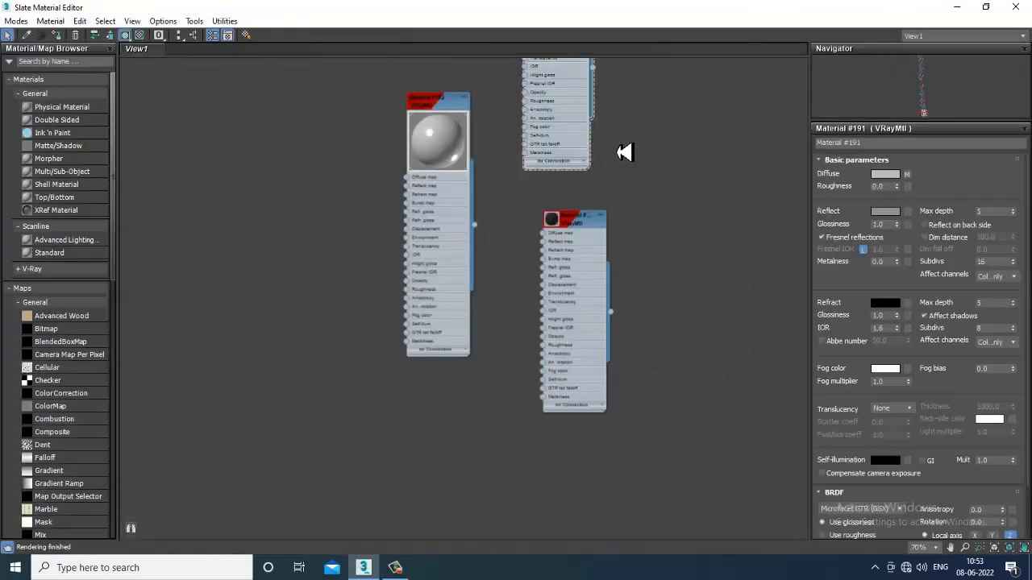
pyautogui.moveTo(625, 151); pyautogui.dragTo(626, 353, button='middle')
pyautogui.moveTo(623, 153)
pyautogui.mouseDown(button='middle')
pyautogui.moveTo(624, 312)
pyautogui.moveTo(643, 367)
pyautogui.mouseUp(button='middle')
pyautogui.moveTo(644, 201); pyautogui.dragTo(638, 394, button='middle')
pyautogui.moveTo(616, 108); pyautogui.dragTo(617, 377, button='middle')
pyautogui.moveTo(599, 69)
pyautogui.mouseDown(button='middle')
pyautogui.moveTo(609, 276)
pyautogui.moveTo(569, 237)
pyautogui.moveTo(576, 255)
pyautogui.moveTo(566, 226)
pyautogui.moveTo(552, 250)
pyautogui.moveTo(555, 358)
pyautogui.moveTo(572, 424)
pyautogui.mouseUp(button='middle')
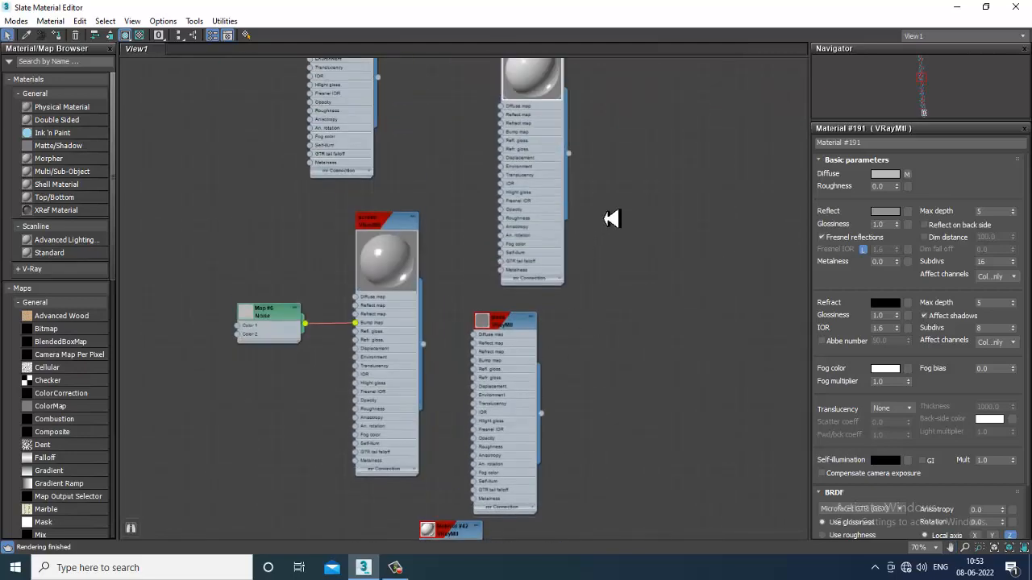
pyautogui.moveTo(611, 219)
pyautogui.mouseDown(button='middle')
pyautogui.moveTo(618, 198)
pyautogui.moveTo(583, 166)
pyautogui.moveTo(592, 396)
pyautogui.mouseUp(button='middle')
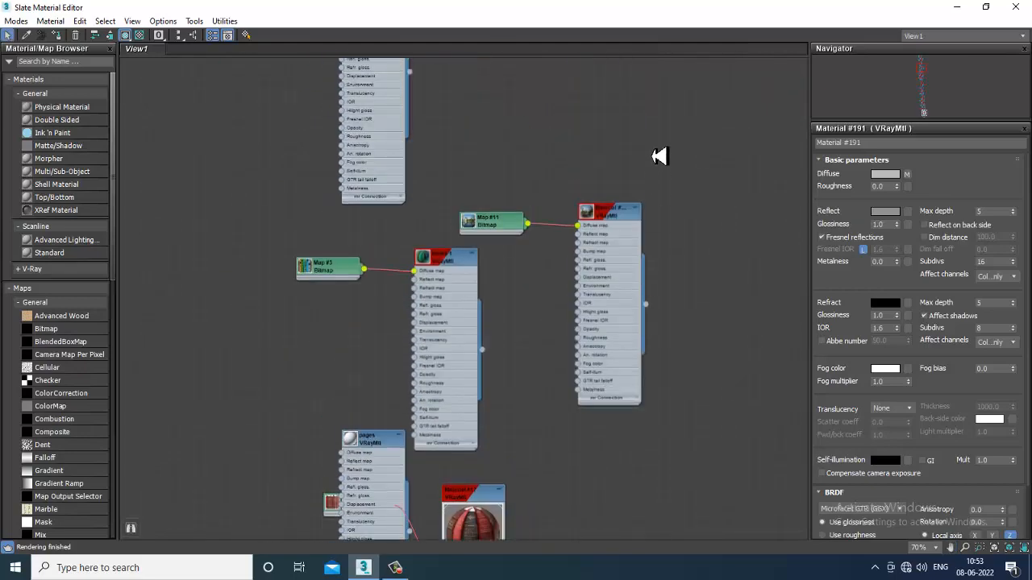
pyautogui.moveTo(660, 155); pyautogui.dragTo(498, 315, button='middle')
pyautogui.click(497, 249)
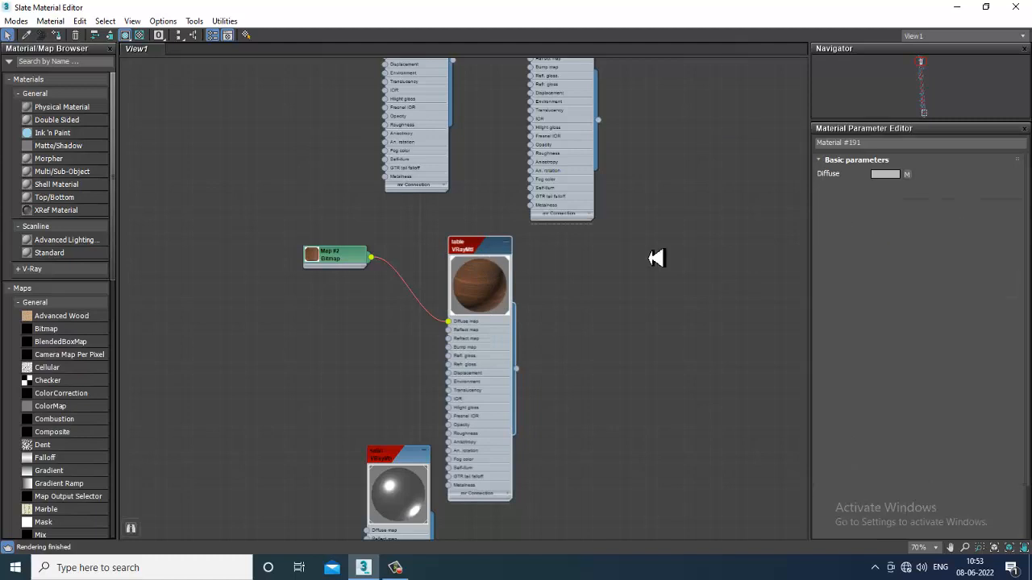
pyautogui.click(885, 211)
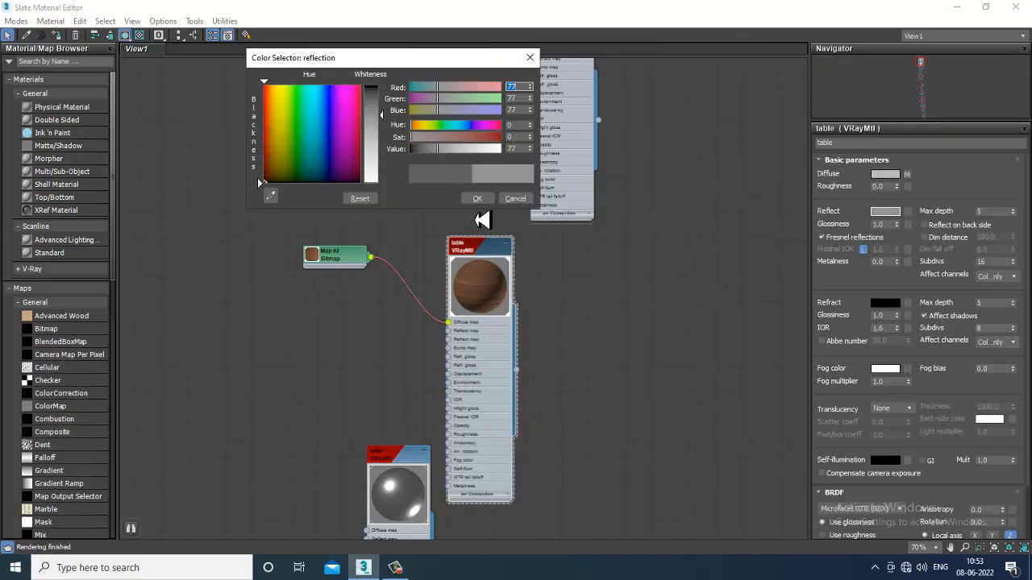
pyautogui.click(477, 199)
pyautogui.click(957, 10)
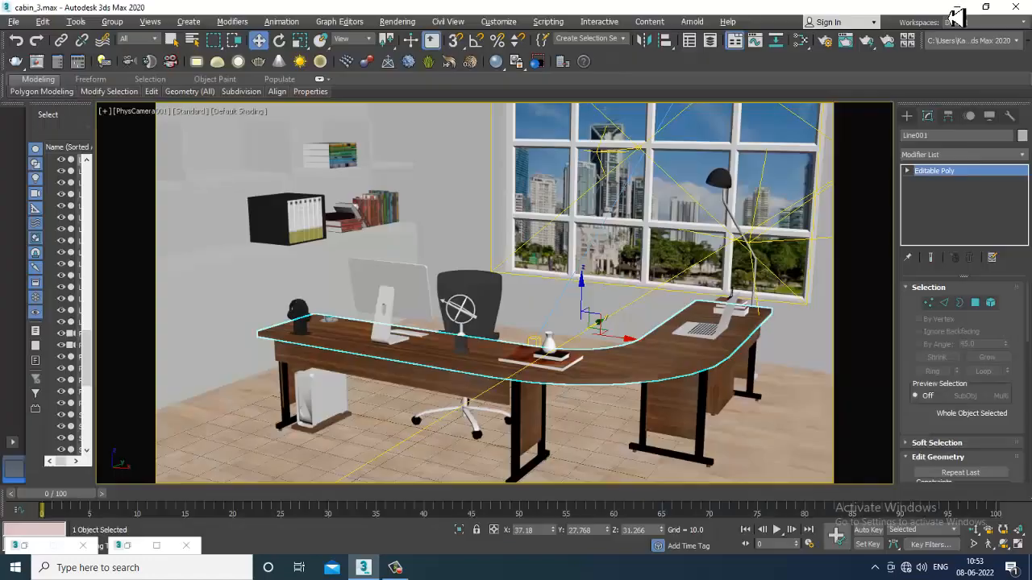
# Step: Select the window light and set its multiplier to 88
pyautogui.click(603, 166)
pyautogui.doubleClick(974, 370)
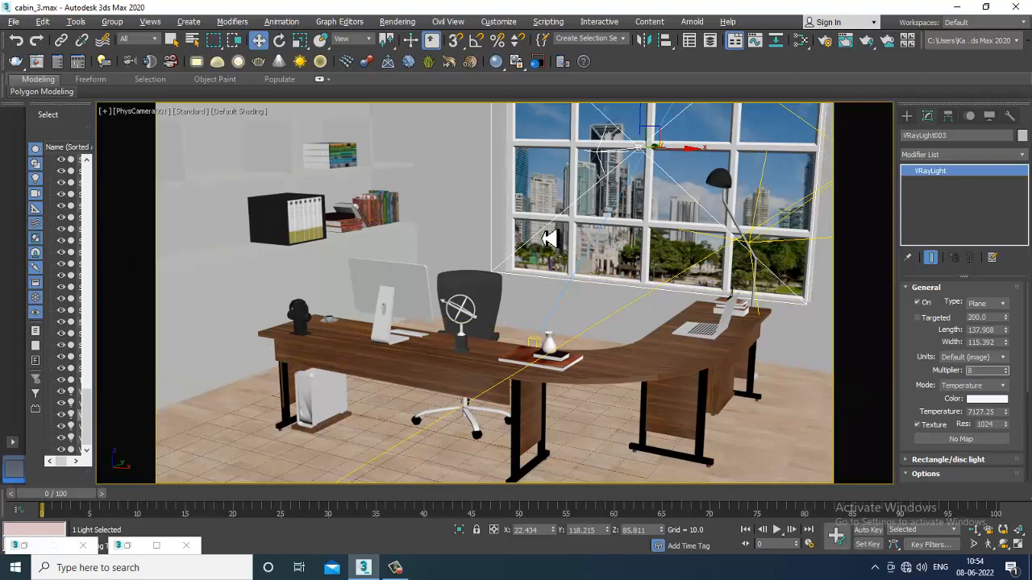
# Step: Restore the minimised Environment and Effects window and bring the V-Ray exposure control settings into view
pyautogui.click(119, 549)
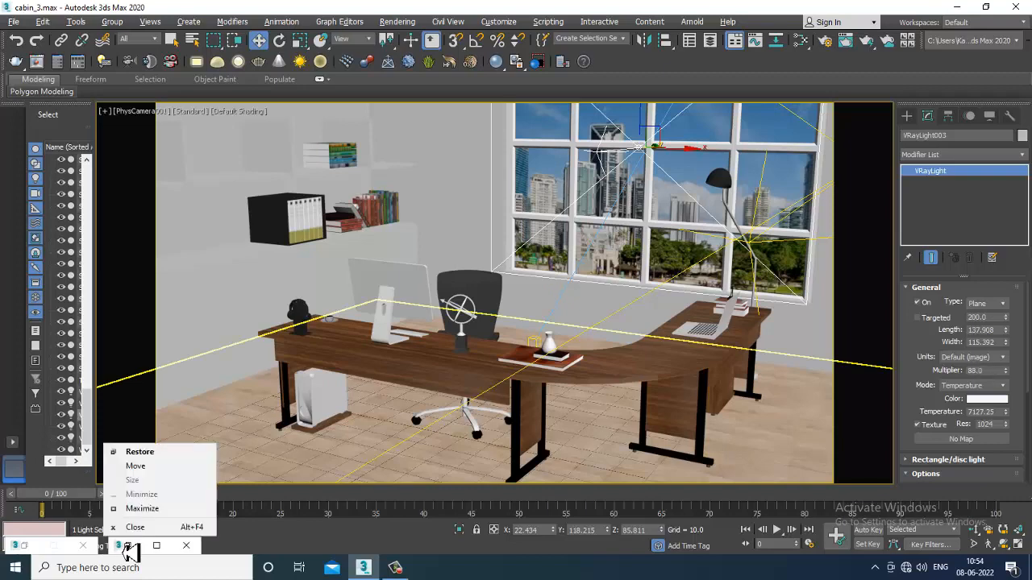
pyautogui.click(125, 552)
pyautogui.doubleClick(131, 552)
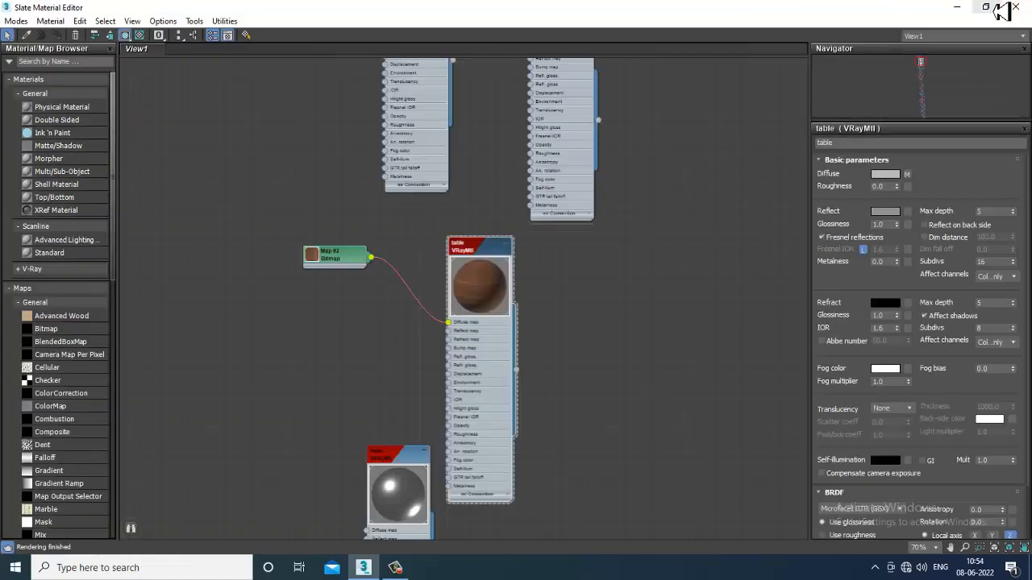
pyautogui.click(957, 11)
pyautogui.click(29, 552)
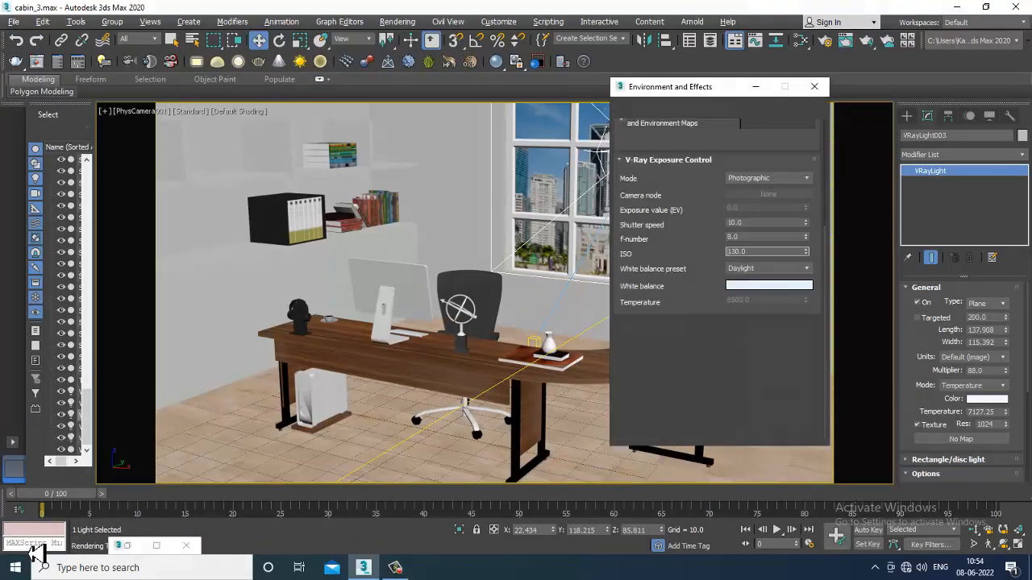
pyautogui.moveTo(726, 289); pyautogui.dragTo(713, 351)
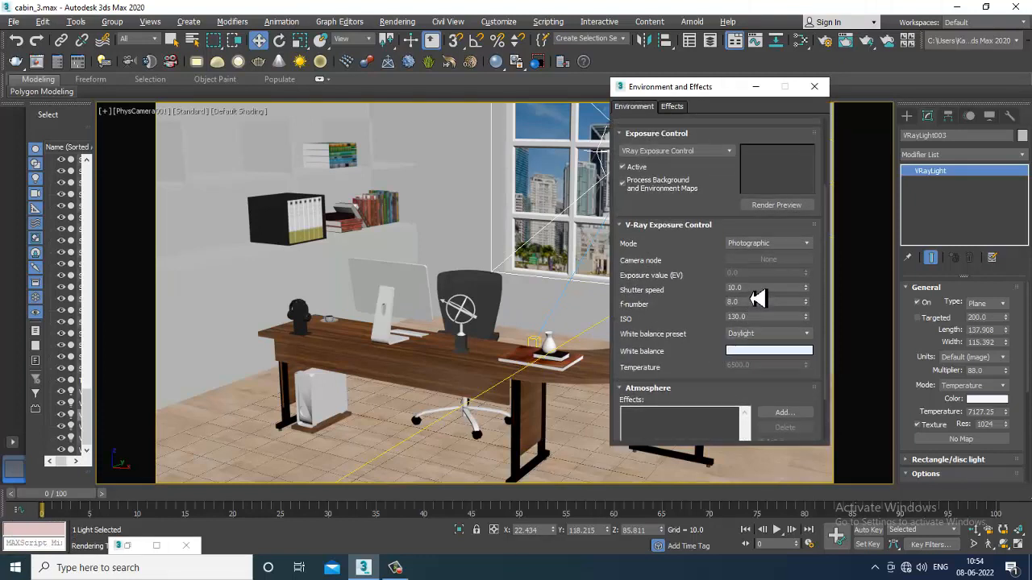
# Step: Render the region with the raised window light multiplier and cancel the render
pyautogui.click(398, 21)
pyautogui.click(419, 39)
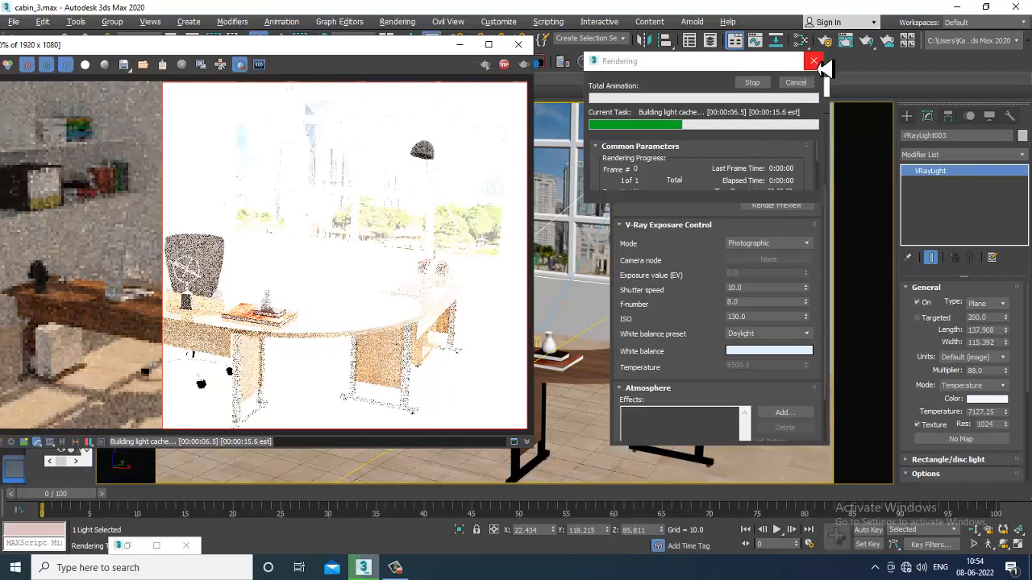
pyautogui.click(816, 61)
# Step: Set the window light's multiplier to 0.2 and render the region again
pyautogui.moveTo(909, 381); pyautogui.dragTo(820, 381)
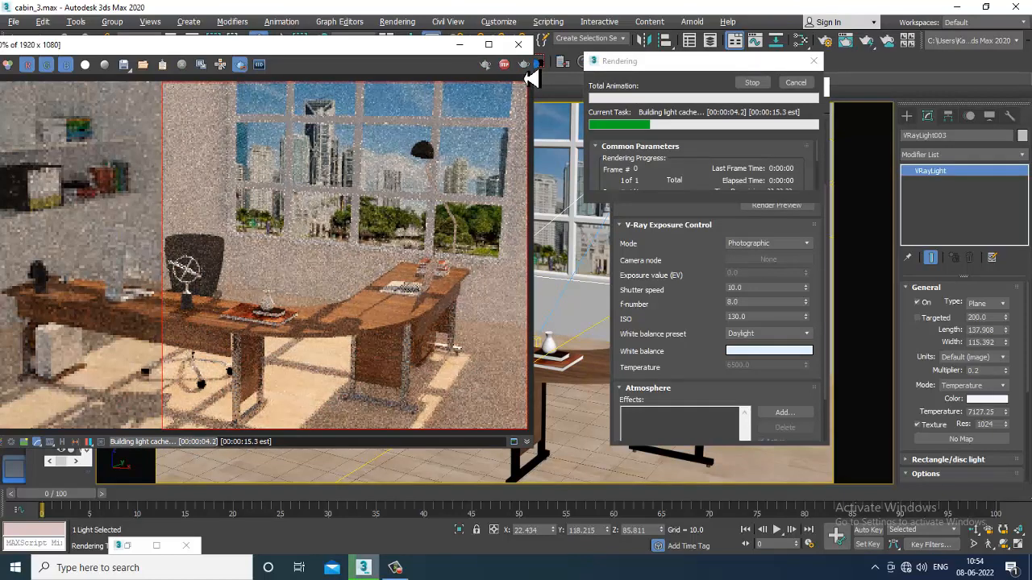
pyautogui.click(769, 344)
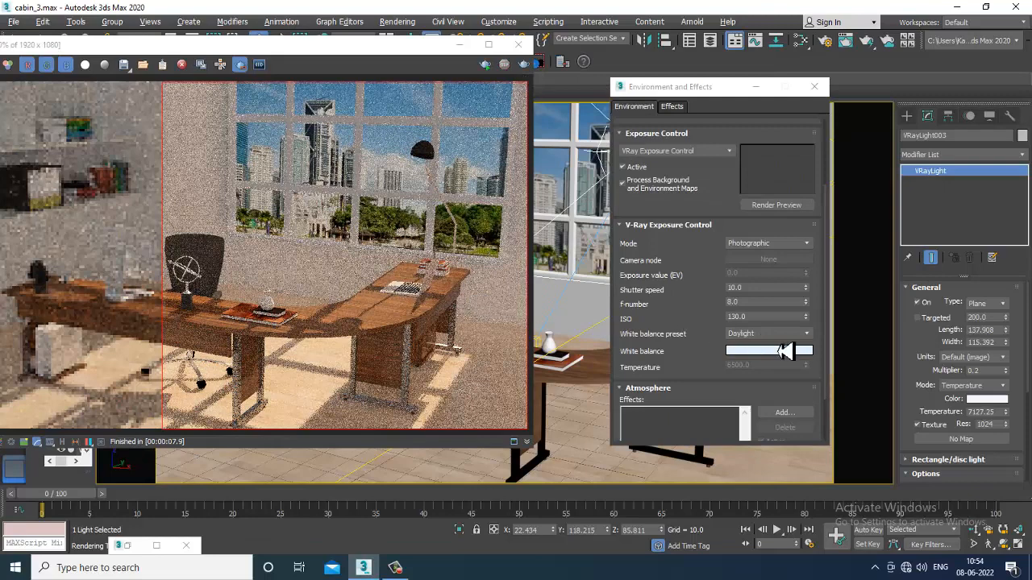
# Step: Set the V-Ray exposure ISO to 100 and render the region again
pyautogui.click(758, 316)
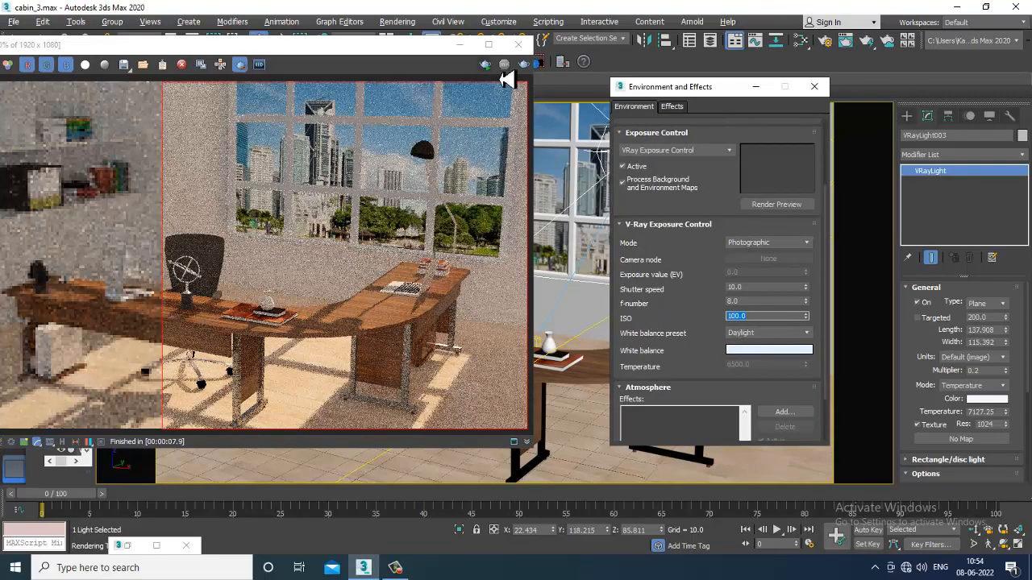
pyautogui.click(529, 66)
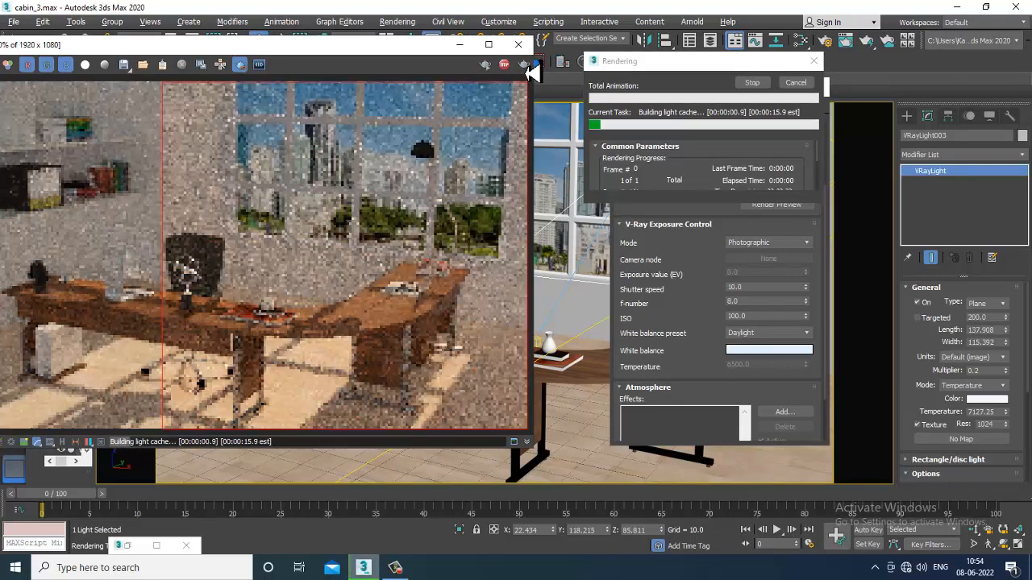
# Step: Set the exposure's white balance preset to Neutral and render the region again
pyautogui.click(770, 334)
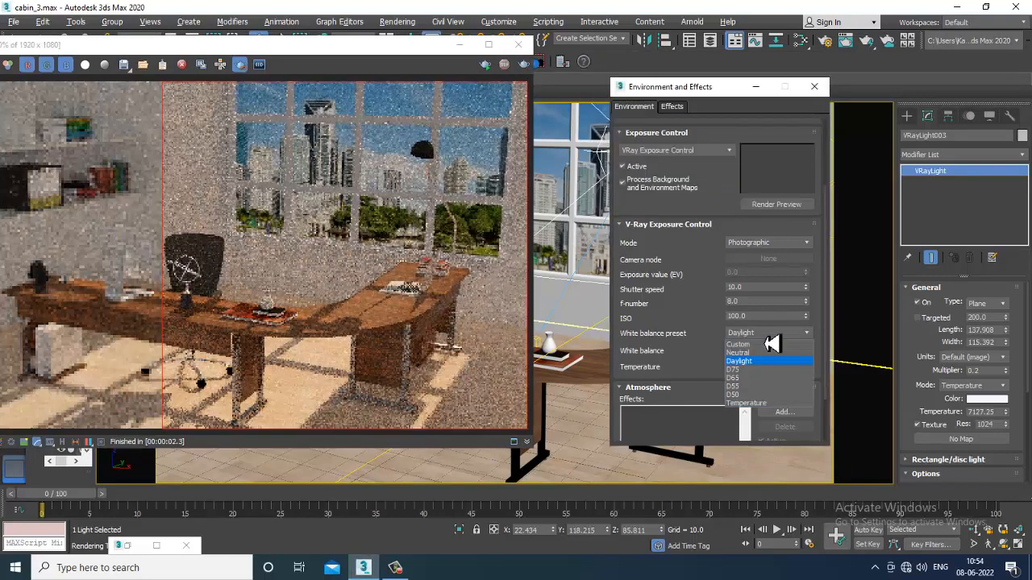
pyautogui.click(772, 354)
pyautogui.click(529, 66)
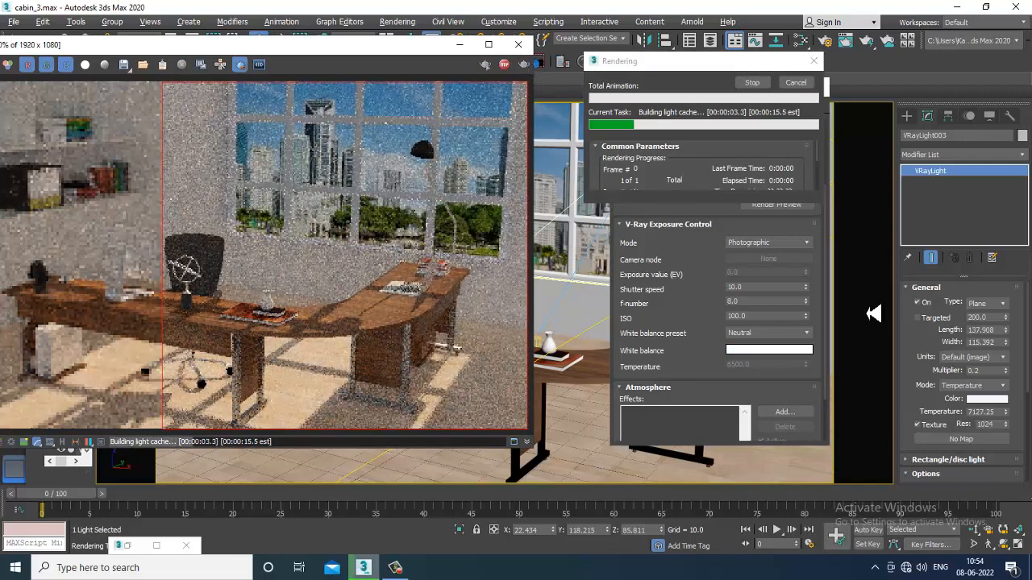
# Step: Set the white balance preset to D55 and render the region again
pyautogui.click(771, 335)
pyautogui.click(767, 403)
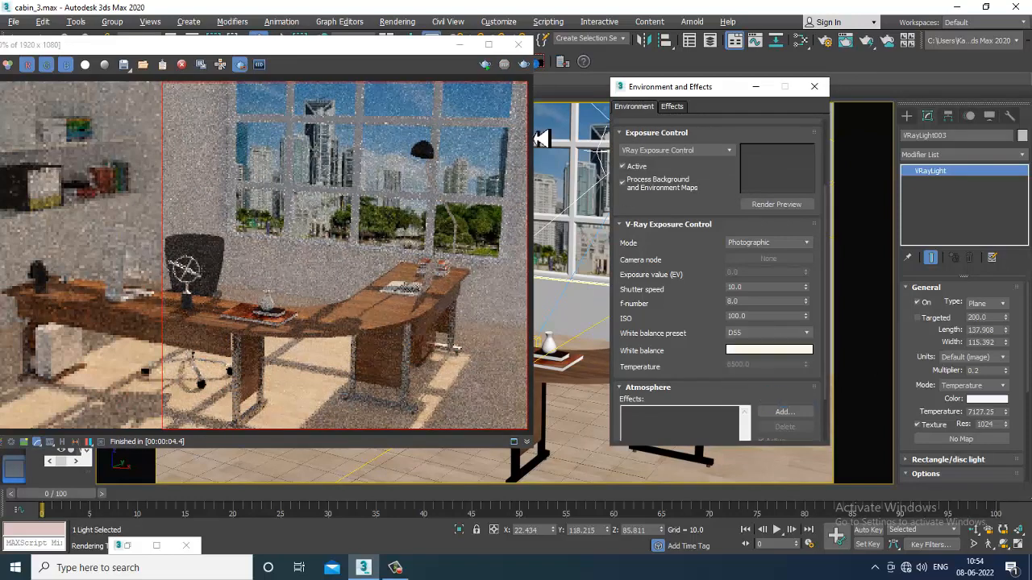
pyautogui.click(524, 65)
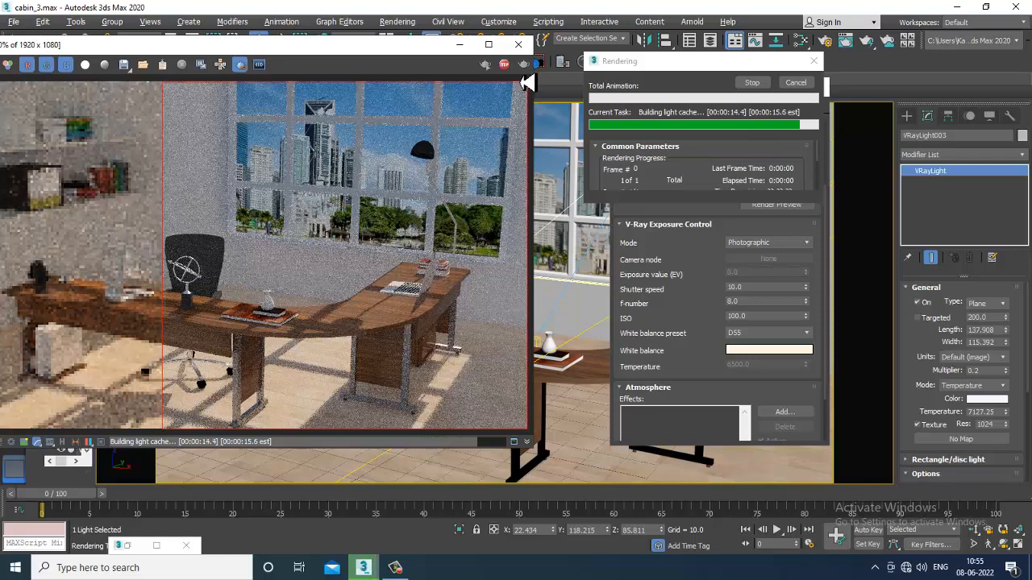
# Step: Switch the white balance preset to Temperature, set the temperature to 5785, and render the region again
pyautogui.click(518, 44)
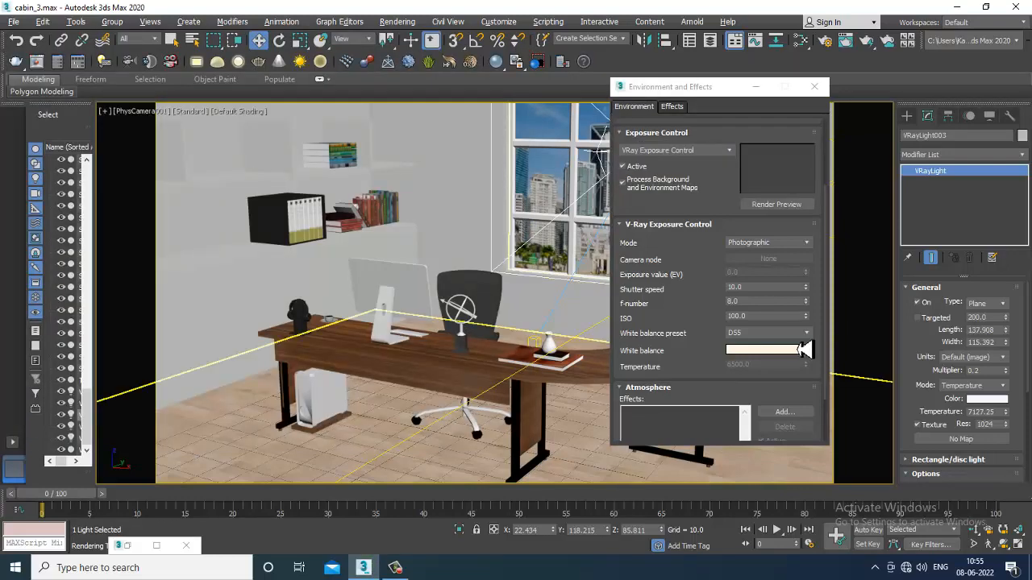
pyautogui.click(785, 334)
pyautogui.click(784, 335)
pyautogui.click(781, 333)
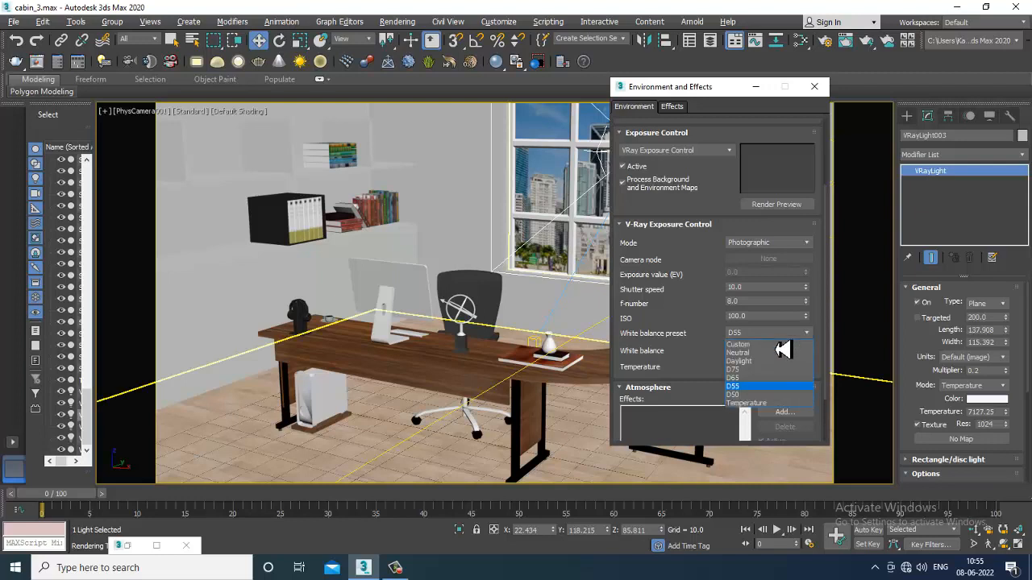
pyautogui.click(762, 404)
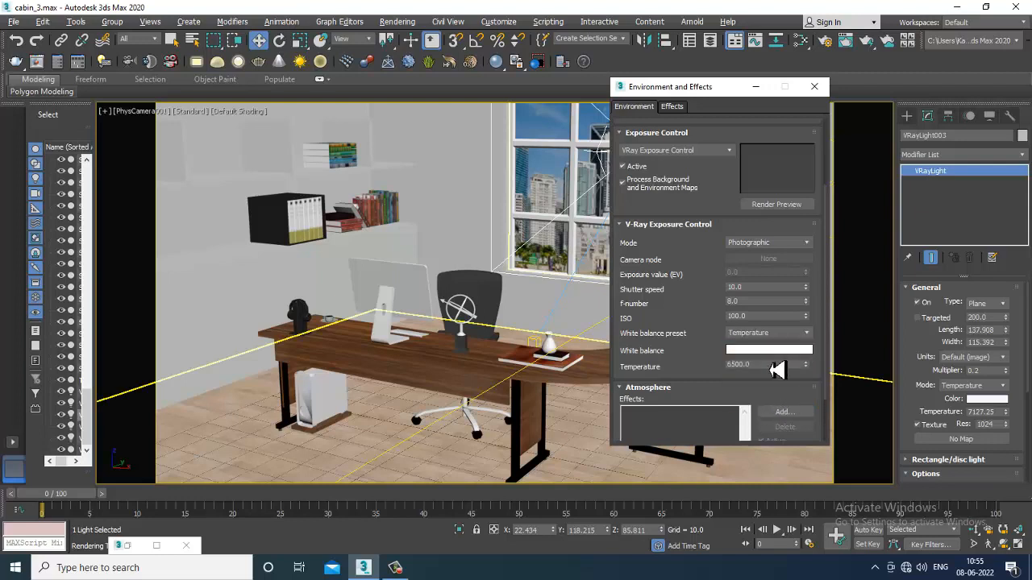
pyautogui.moveTo(816, 375); pyautogui.dragTo(817, 378)
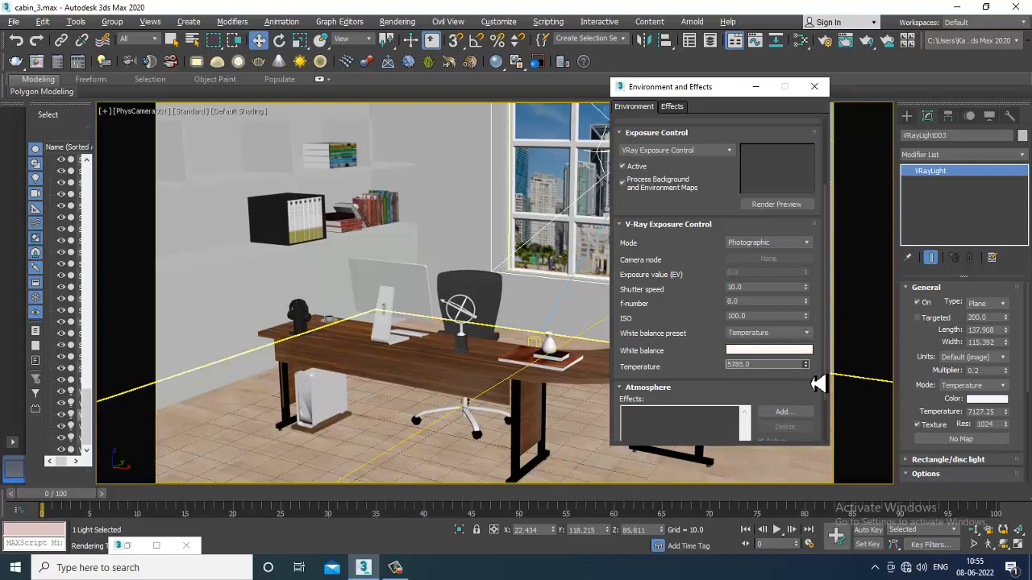
pyautogui.click(399, 23)
pyautogui.click(425, 42)
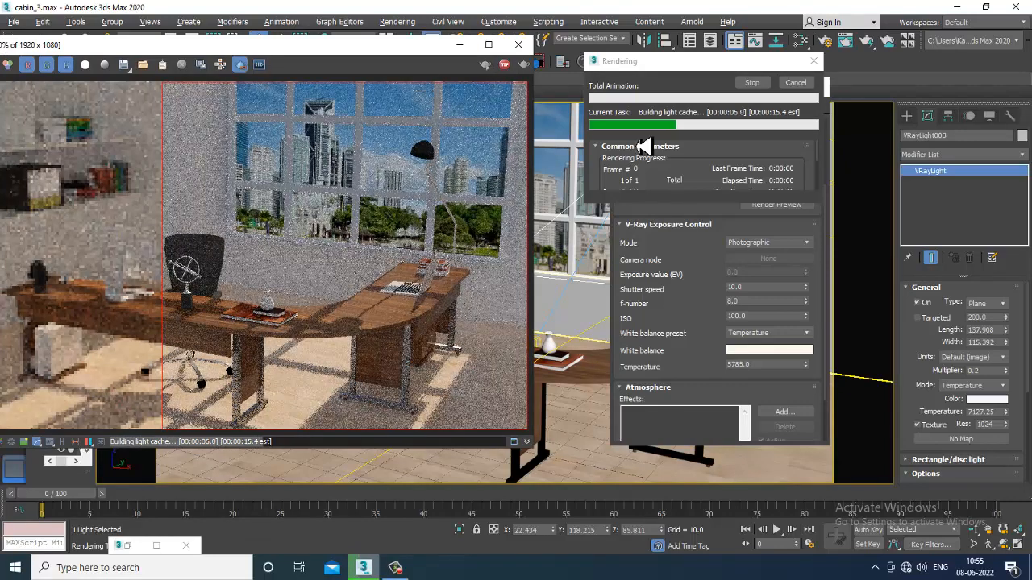
# Step: Set the white balance preset to Daylight, render the region again, and stop the render during the prepass
pyautogui.click(802, 334)
pyautogui.click(787, 362)
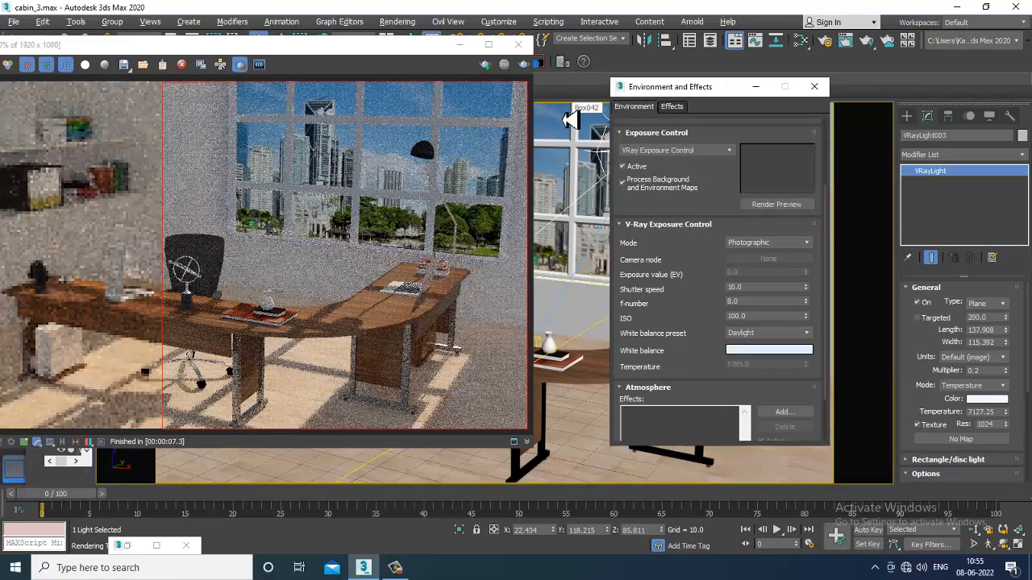
pyautogui.click(525, 64)
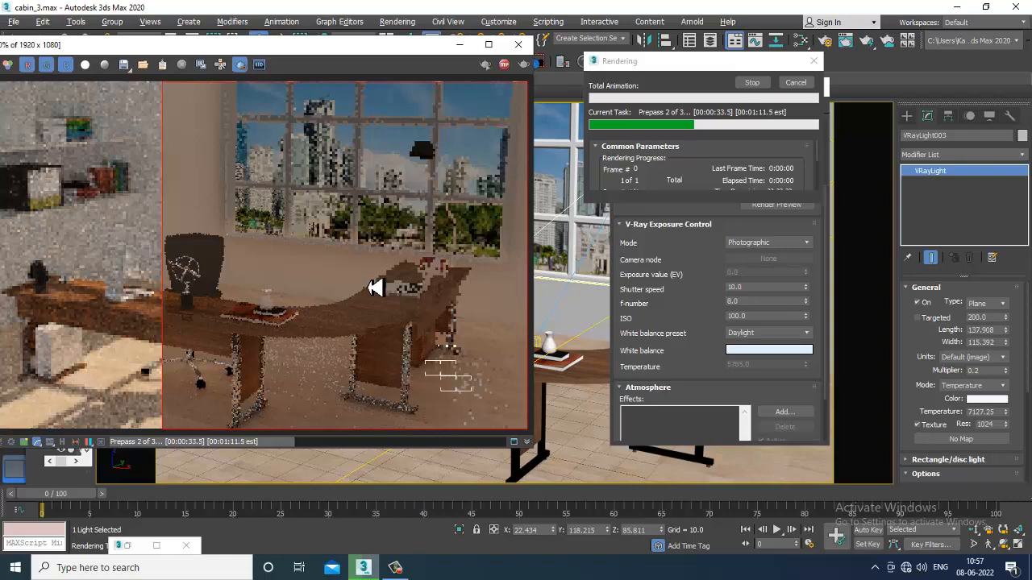
pyautogui.press('Escape')
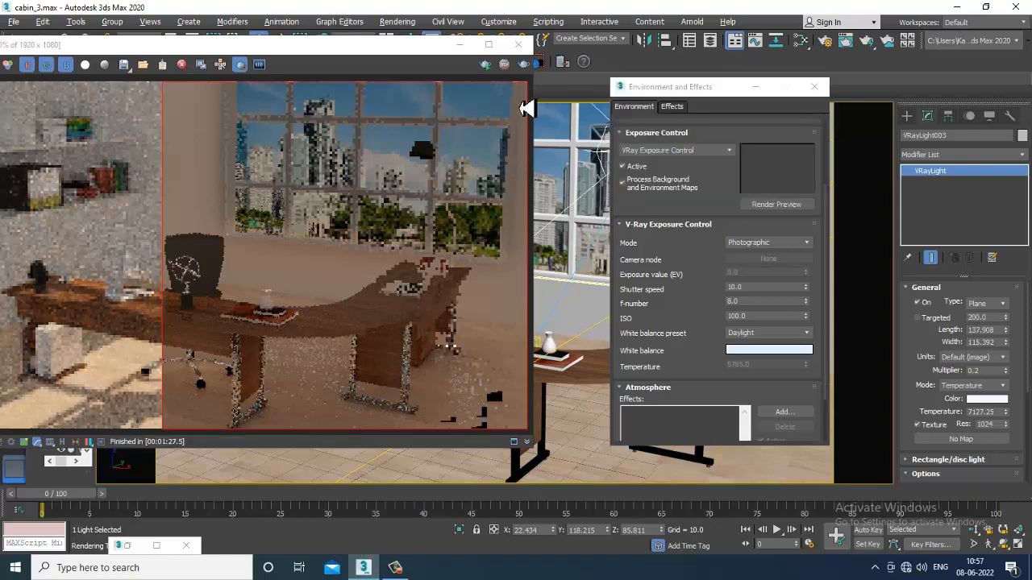
# Step: Put away the render and environment windows and switch to a perspective view showing the whole cabin from its open side
pyautogui.click(518, 44)
pyautogui.click(755, 86)
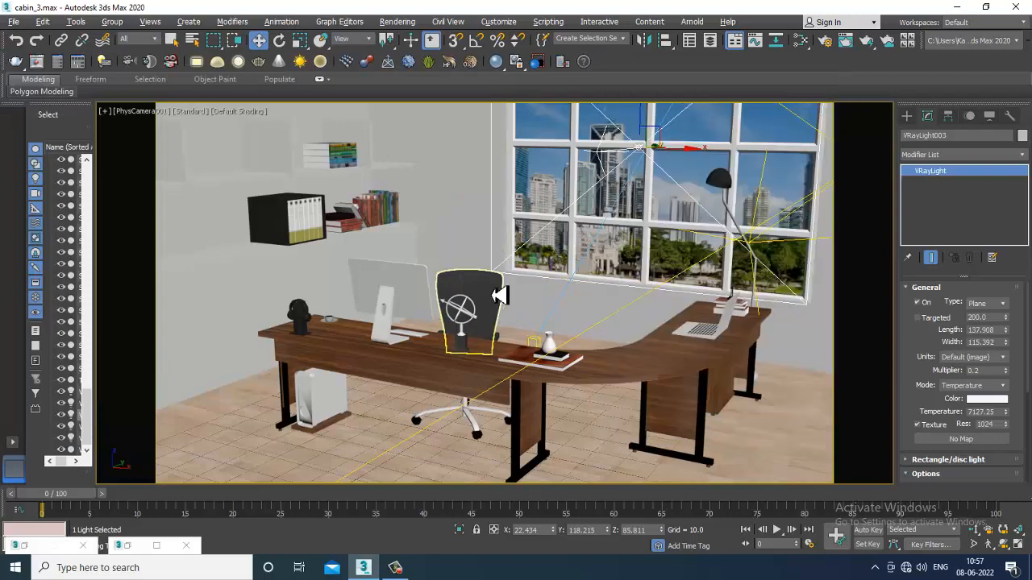
pyautogui.click(518, 248)
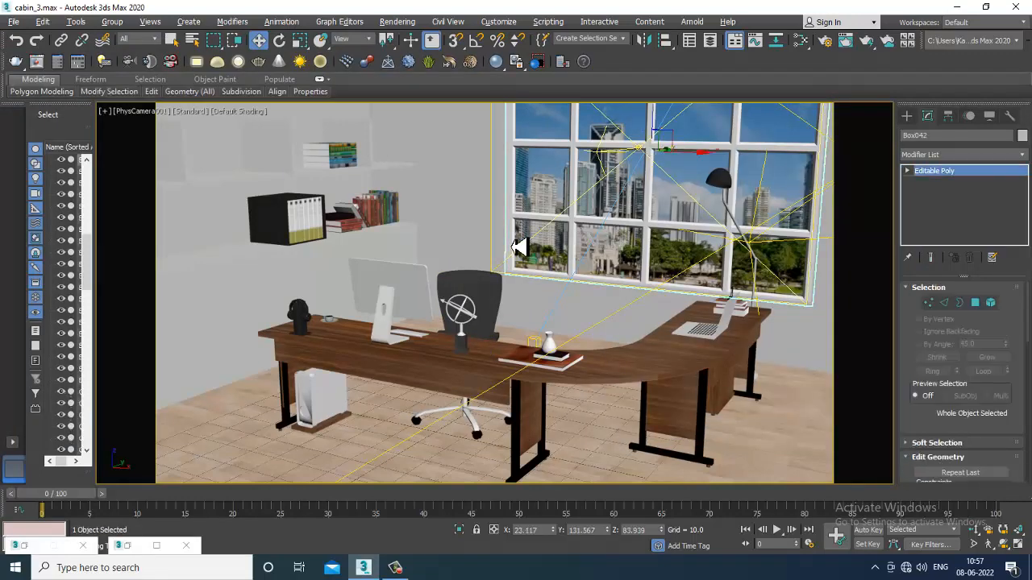
pyautogui.press('p')
pyautogui.scroll(10, 520, 246)
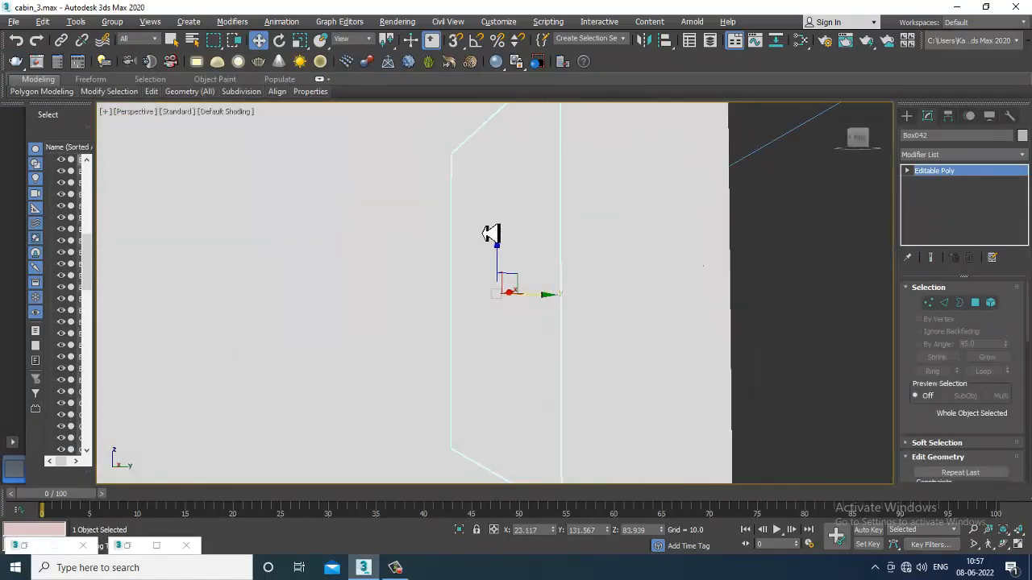
pyautogui.scroll(-6, 491, 234)
pyautogui.keyDown('alt'); pyautogui.moveTo(682, 357); pyautogui.dragTo(669, 334, button='middle'); pyautogui.keyUp('alt')
pyautogui.scroll(-3, 653, 325)
pyautogui.scroll(6, 675, 317)
# Step: Choose the BoxGizmo helper from the Atmospheric Apparatus object category for creation
pyautogui.click(907, 117)
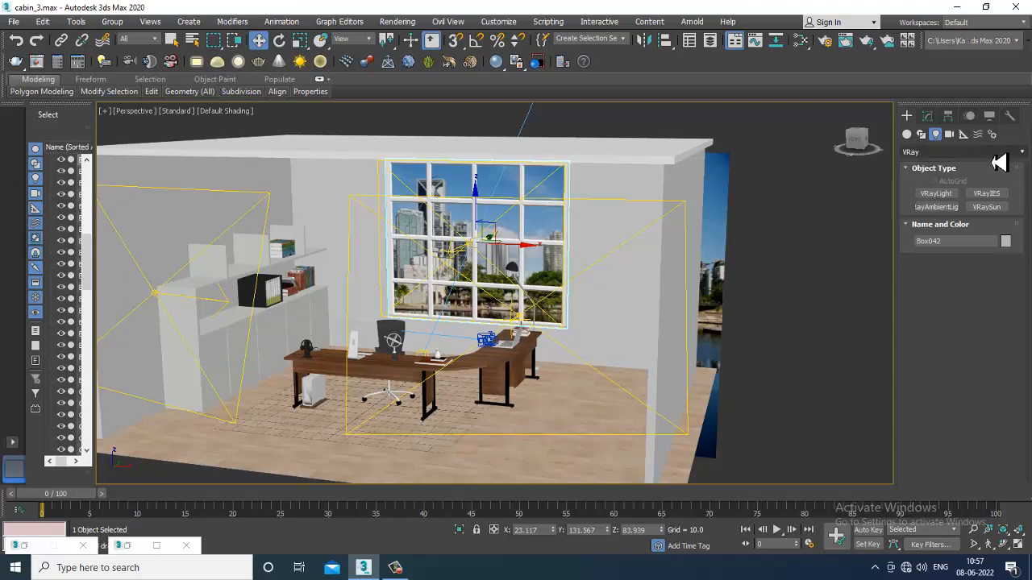
pyautogui.click(979, 135)
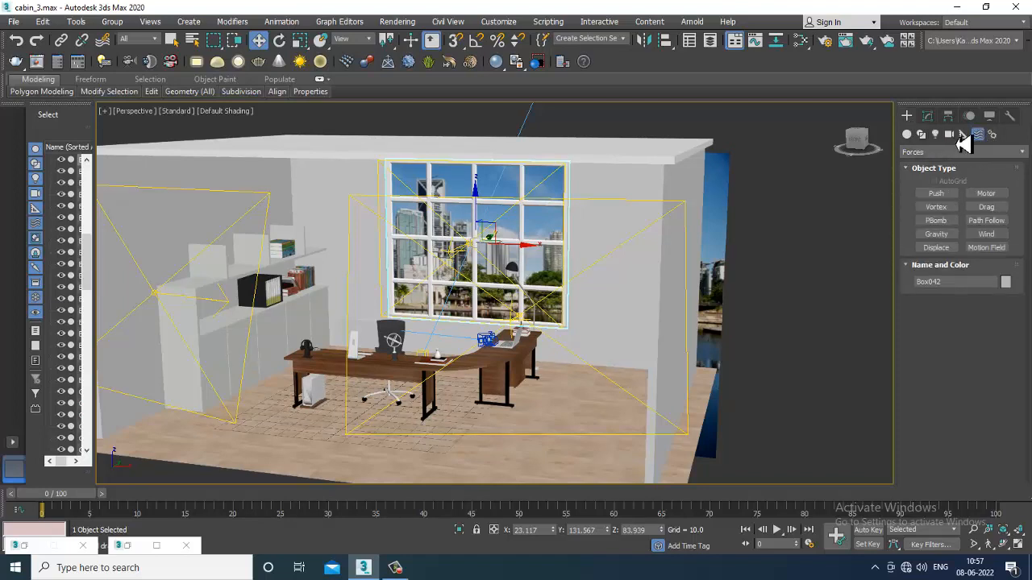
pyautogui.click(949, 134)
pyautogui.click(963, 134)
pyautogui.click(968, 151)
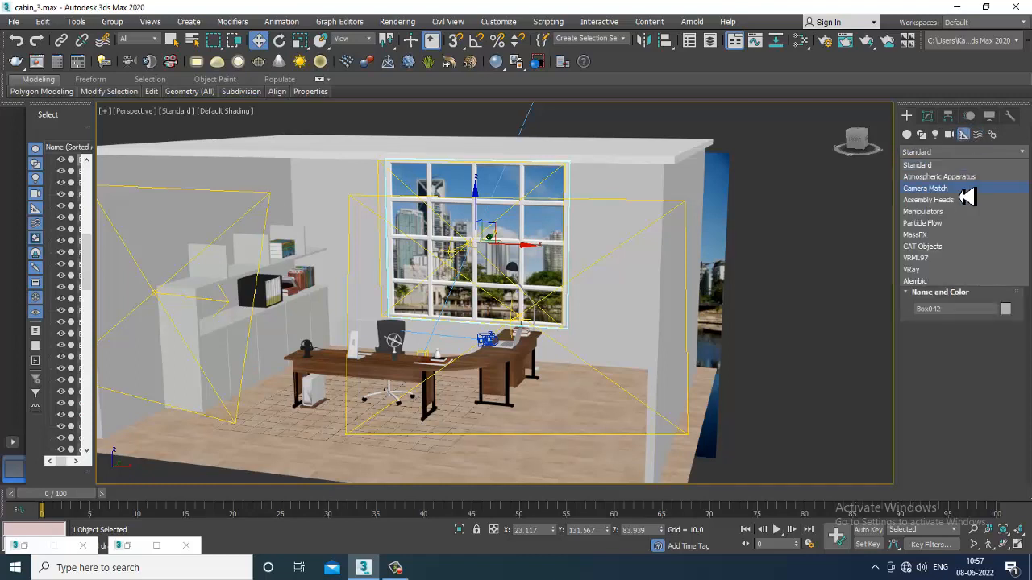
pyautogui.click(963, 176)
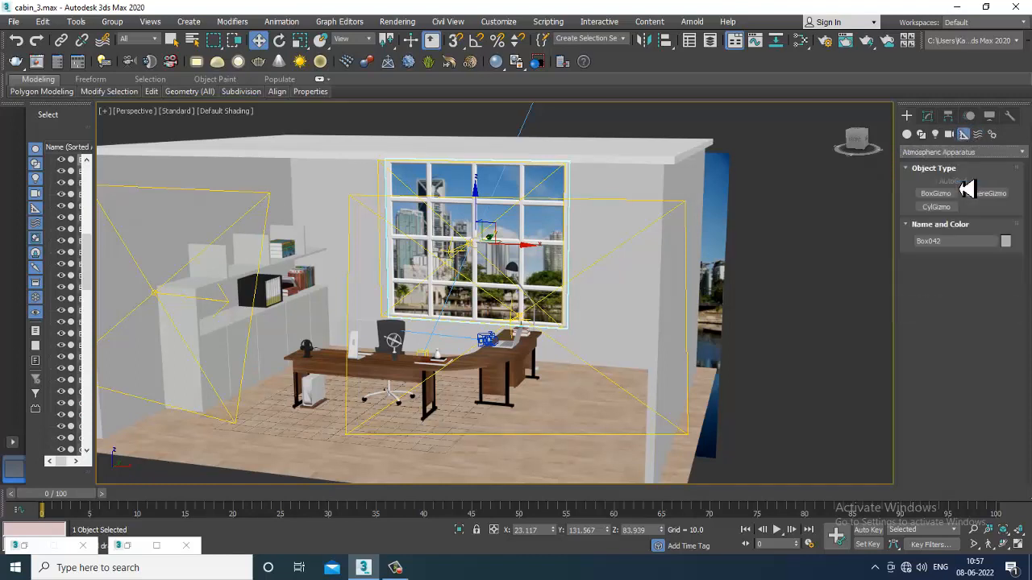
pyautogui.click(937, 195)
# Step: Draw a box gizmo across the room in the front view, about 152 long, 296 wide and 14 high
pyautogui.hotkey('alt', 'w')
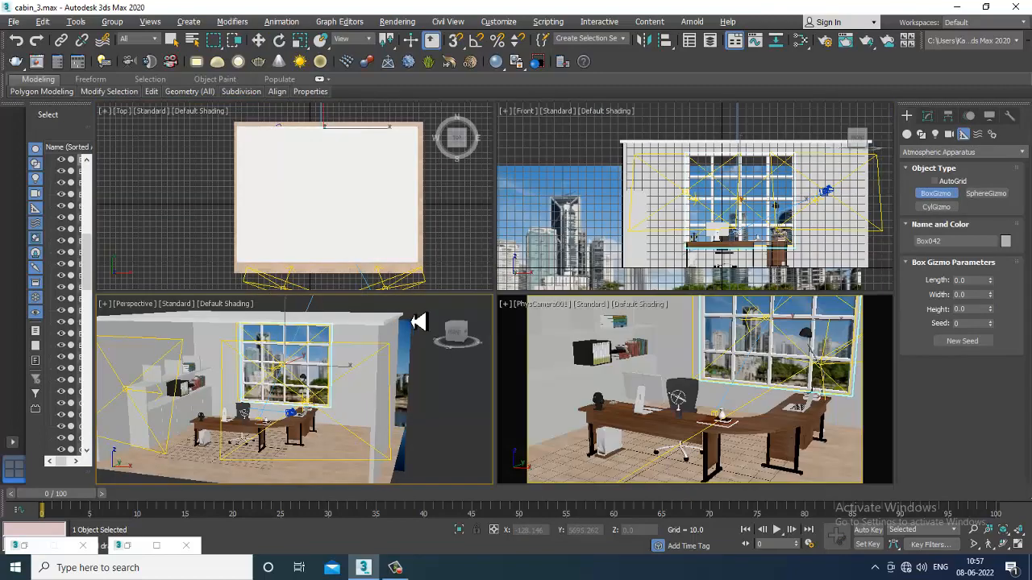
pyautogui.middleClick(789, 227)
pyautogui.hotkey('alt', 'w')
pyautogui.moveTo(766, 229)
pyautogui.mouseDown(button='middle')
pyautogui.moveTo(519, 193)
pyautogui.moveTo(770, 216)
pyautogui.mouseUp(button='middle')
pyautogui.moveTo(576, 224); pyautogui.dragTo(505, 222, button='middle')
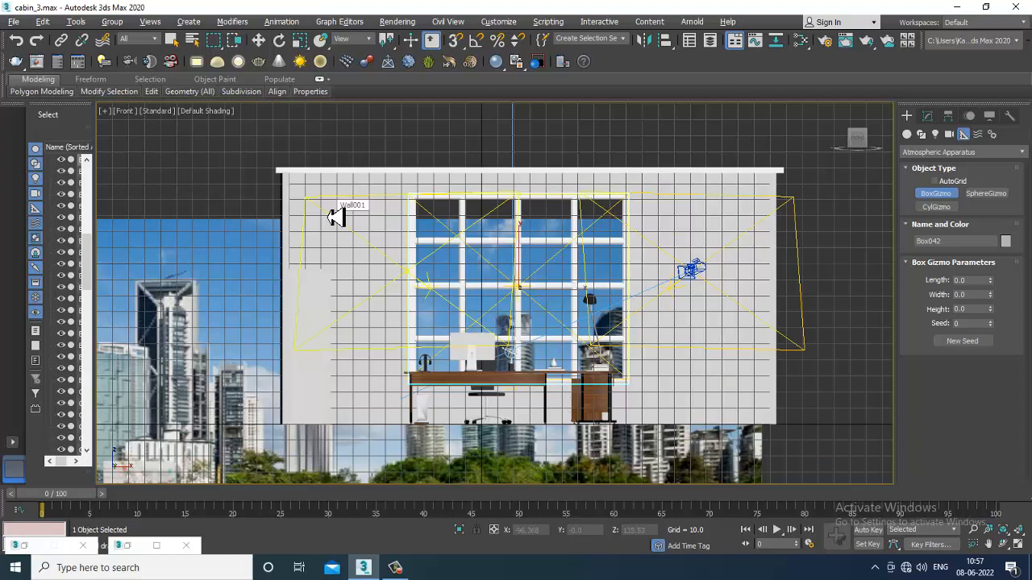
pyautogui.moveTo(578, 316); pyautogui.dragTo(774, 433)
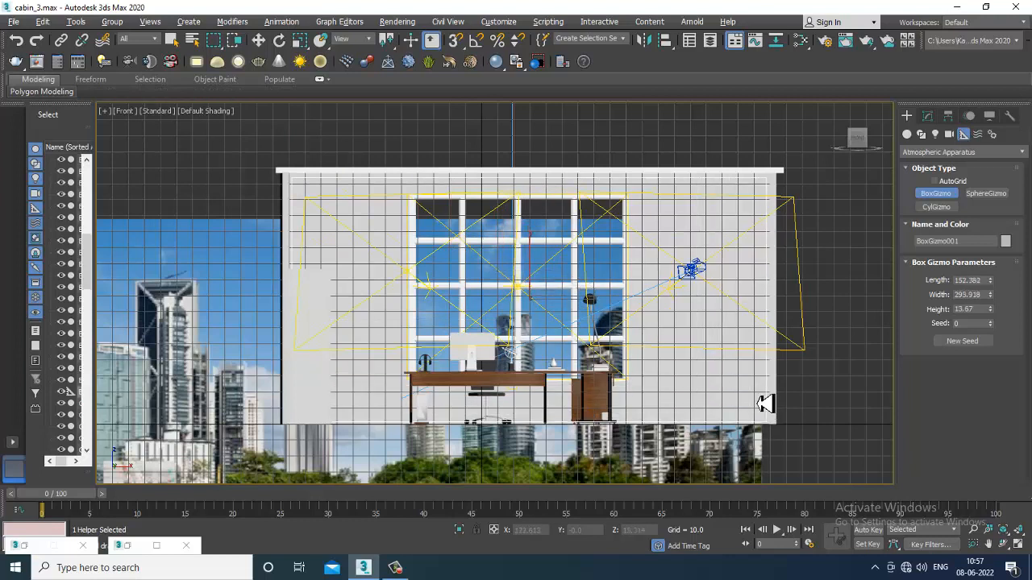
pyautogui.click(757, 326)
pyautogui.press('w')
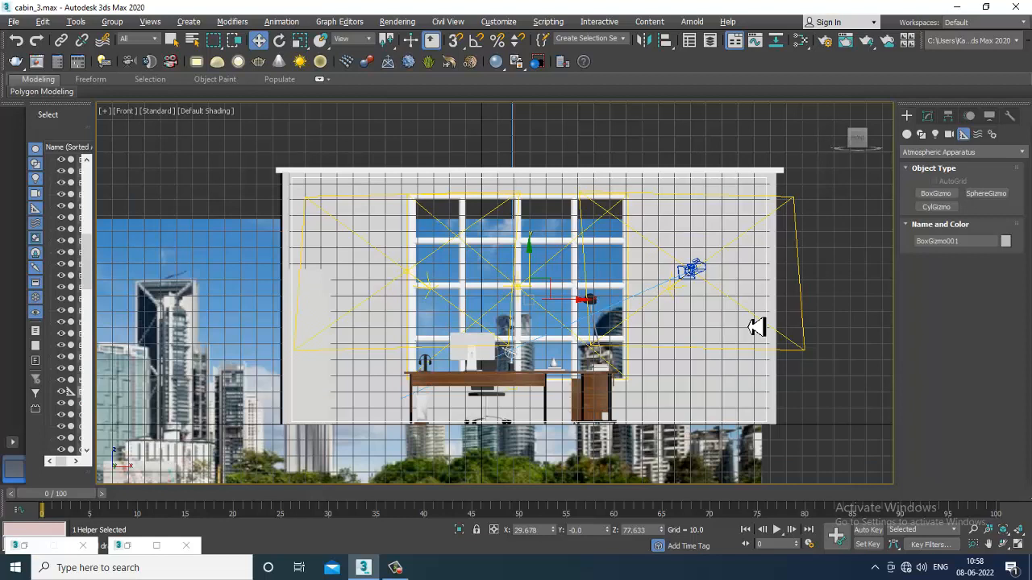
# Step: Increase the box gizmo's height to about 141.6 so that it extends through the cabin's depth
pyautogui.hotkey('alt', 'w')
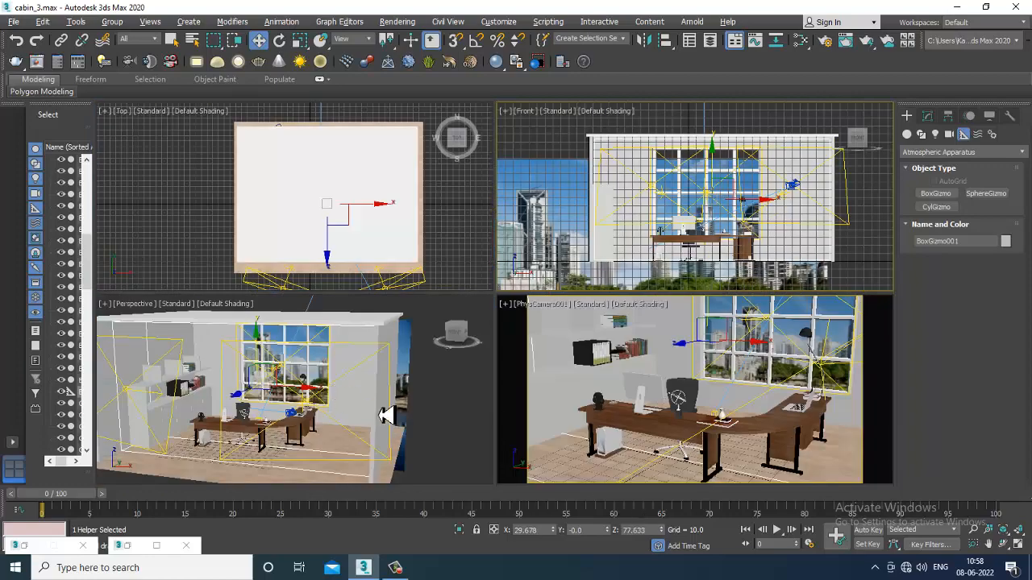
pyautogui.keyDown('alt'); pyautogui.moveTo(380, 414); pyautogui.dragTo(386, 375, button='middle'); pyautogui.keyUp('alt')
pyautogui.hotkey('alt', 'w')
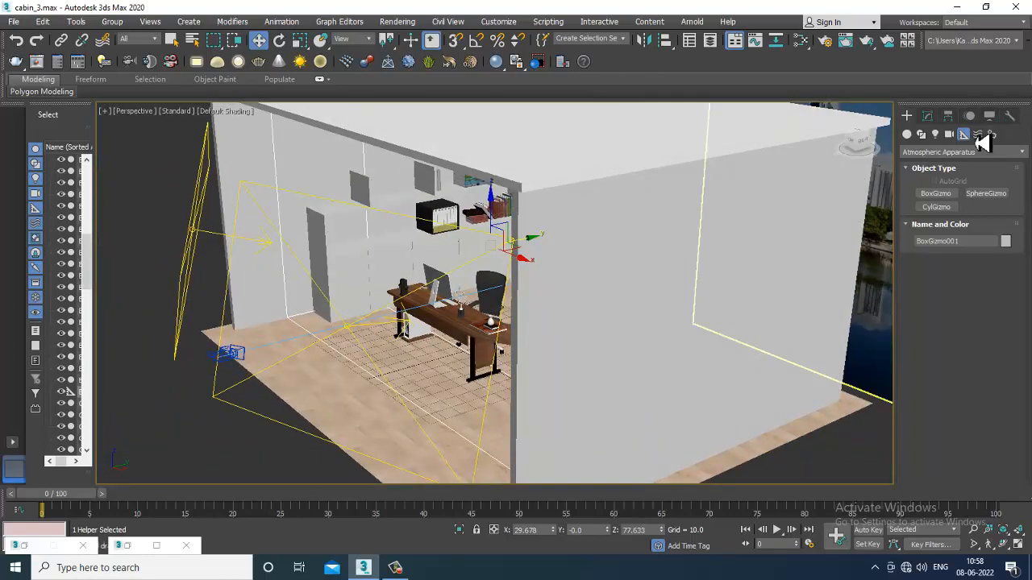
pyautogui.click(927, 115)
pyautogui.moveTo(991, 306)
pyautogui.mouseDown()
pyautogui.moveTo(972, 248)
pyautogui.moveTo(971, 328)
pyautogui.moveTo(972, 298)
pyautogui.moveTo(990, 296)
pyautogui.mouseUp()
pyautogui.hotkey('ctrl', 'z')
pyautogui.hotkey('ctrl', 'z')
pyautogui.moveTo(991, 335); pyautogui.dragTo(992, 262)
pyautogui.scroll(-5, 519, 287)
pyautogui.keyDown('alt'); pyautogui.moveTo(518, 287); pyautogui.dragTo(622, 318, button='middle'); pyautogui.keyUp('alt')
pyautogui.scroll(2, 610, 327)
# Step: In a wireframe top view, move the box gizmo to the window wall at Y 124.154 and set its height to about 216.6
pyautogui.hotkey('alt', 'w')
pyautogui.hotkey('alt', 'w')
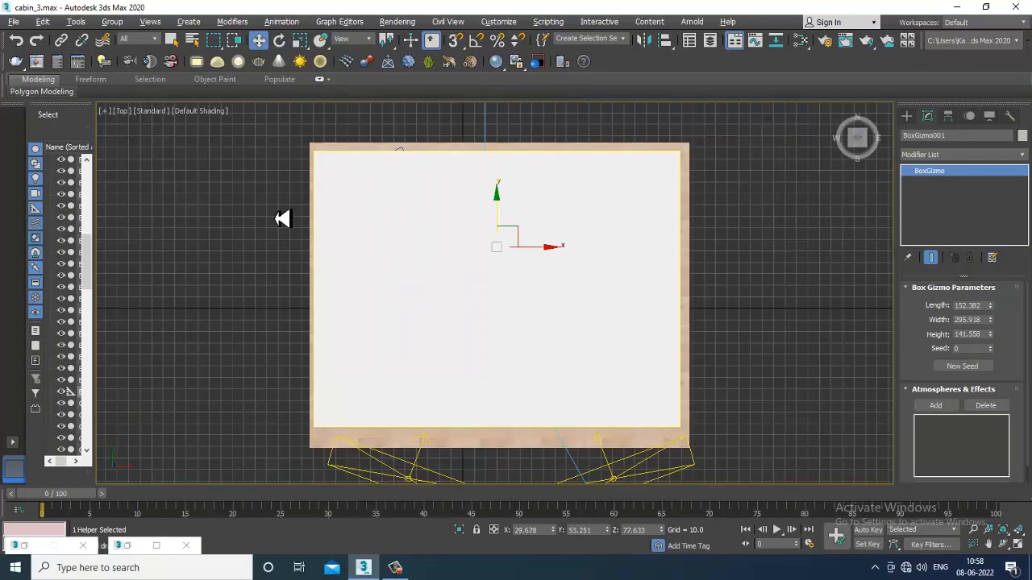
pyautogui.press('F3')
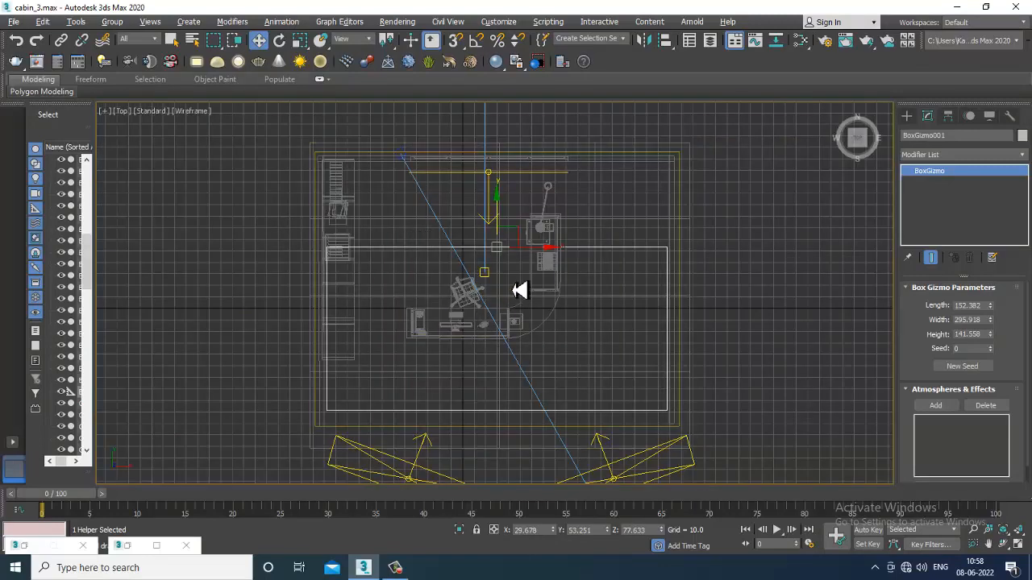
pyautogui.moveTo(506, 211); pyautogui.dragTo(511, 126)
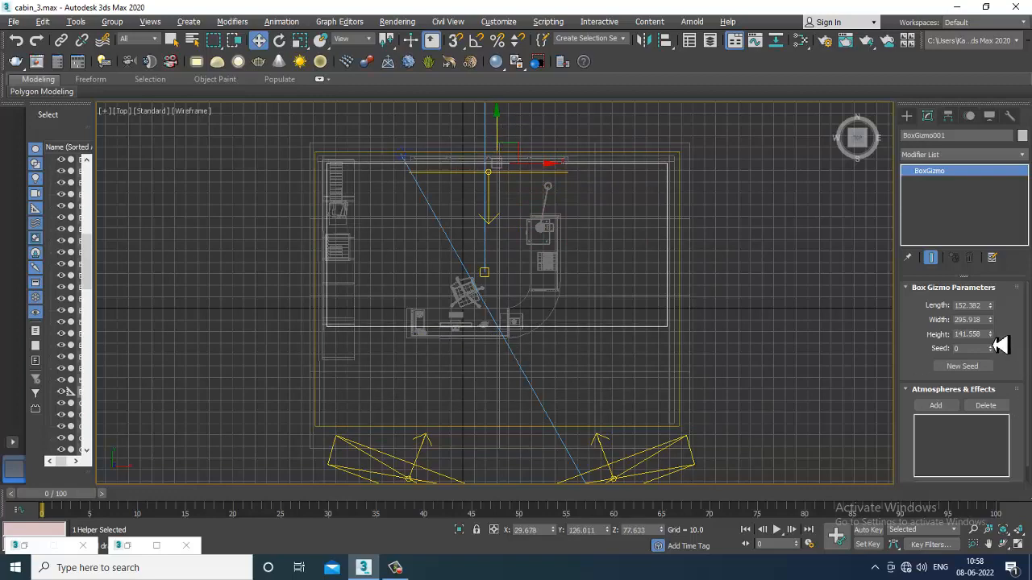
pyautogui.moveTo(996, 344); pyautogui.dragTo(997, 309)
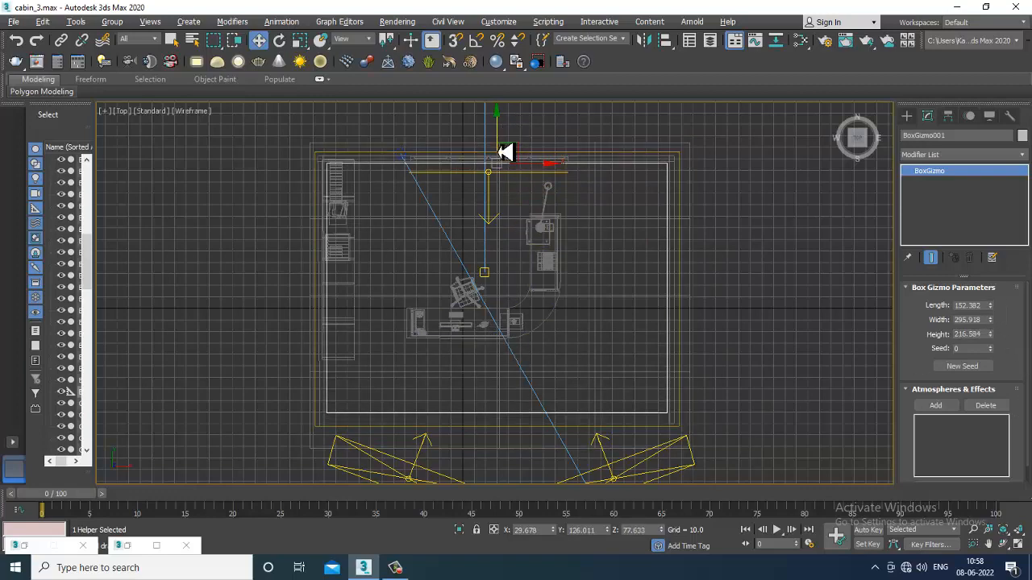
pyautogui.moveTo(505, 153); pyautogui.dragTo(511, 155)
# Step: Return to the perspective view and add a VRayEnvironmentFog atmospheric effect to the environment
pyautogui.hotkey('alt', 'w')
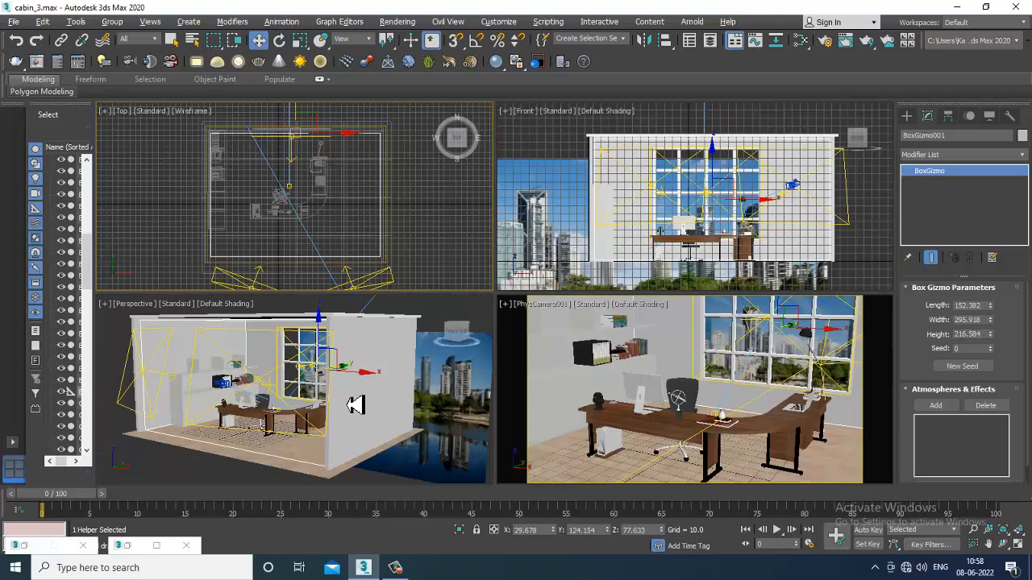
pyautogui.middleClick(393, 407)
pyautogui.hotkey('alt', 'w')
pyautogui.press('8')
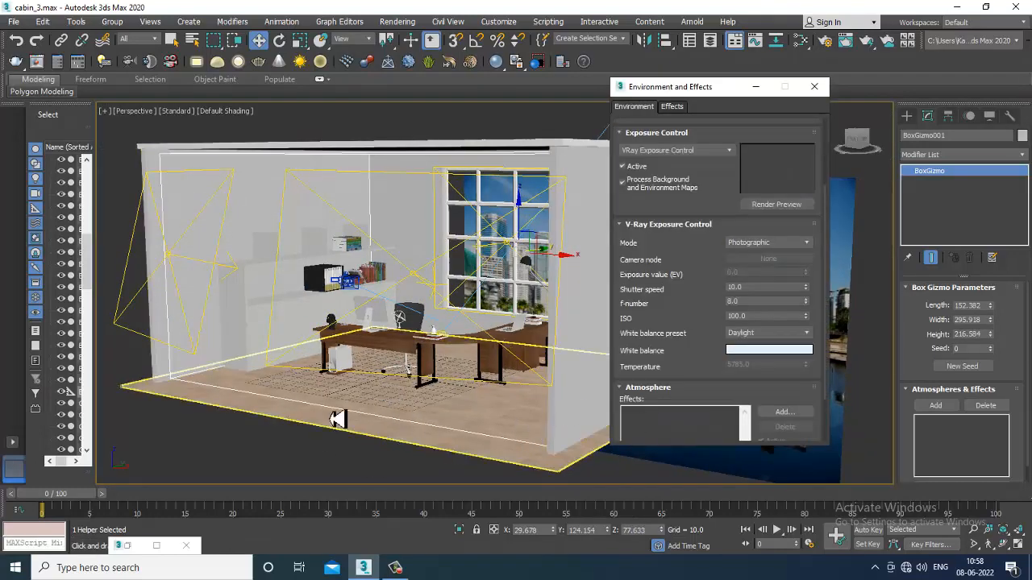
pyautogui.moveTo(721, 396); pyautogui.dragTo(709, 320)
pyautogui.click(784, 347)
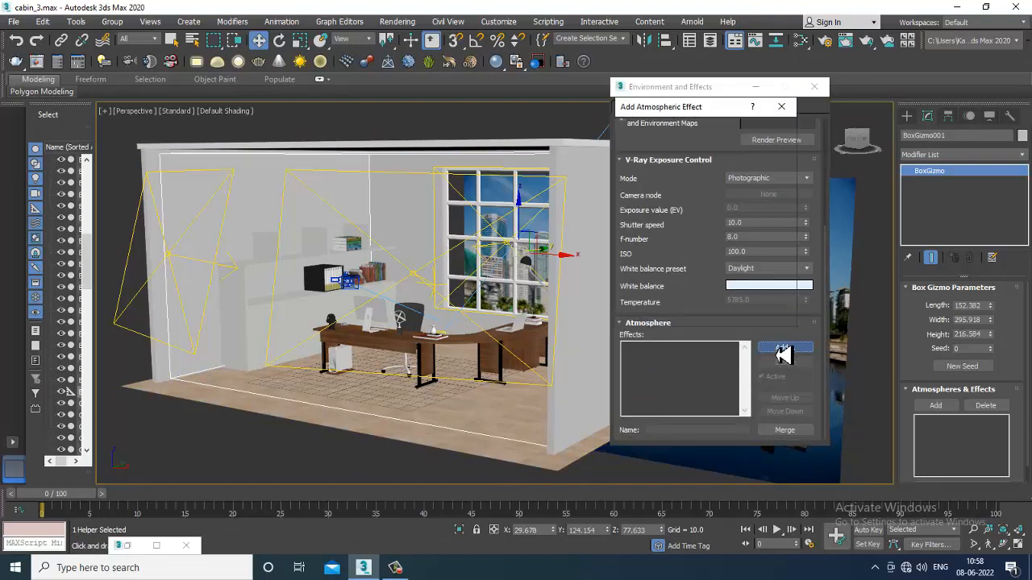
pyautogui.doubleClick(681, 179)
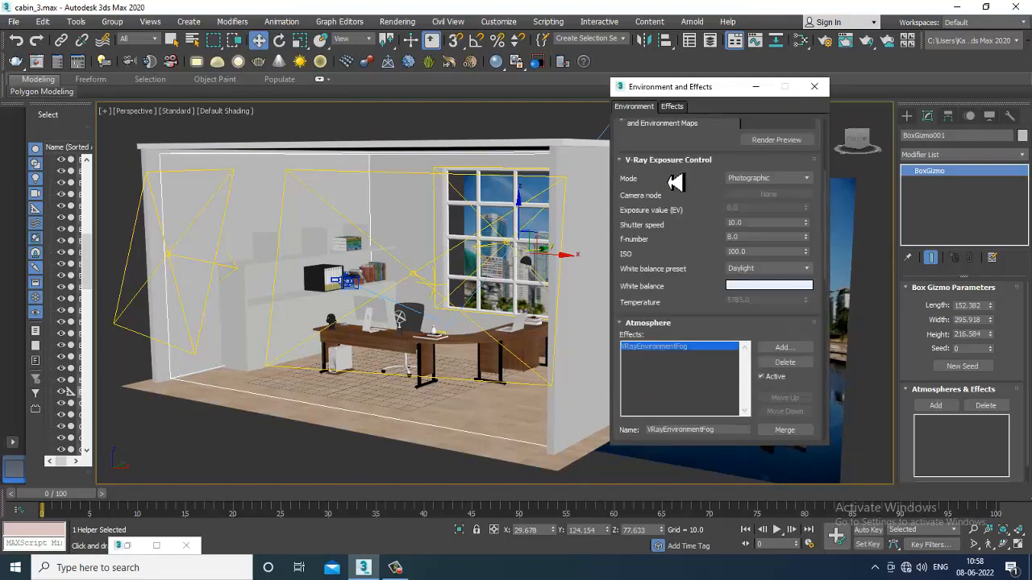
# Step: Assign the room's box gizmo to the VRayEnvironmentFog effect as its gizmo node
pyautogui.moveTo(736, 343); pyautogui.dragTo(726, 10)
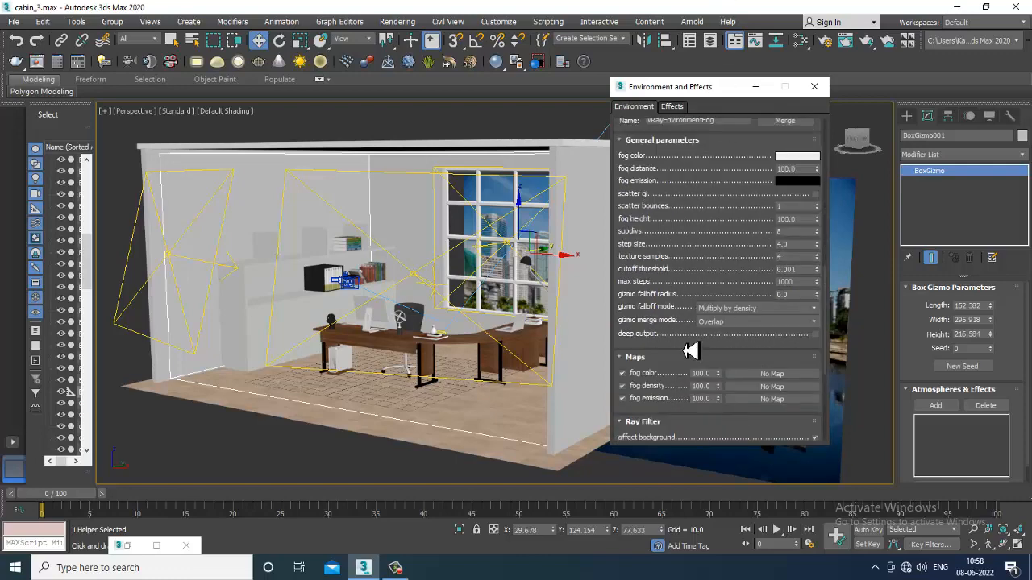
pyautogui.moveTo(687, 350); pyautogui.dragTo(700, 124)
pyautogui.click(637, 427)
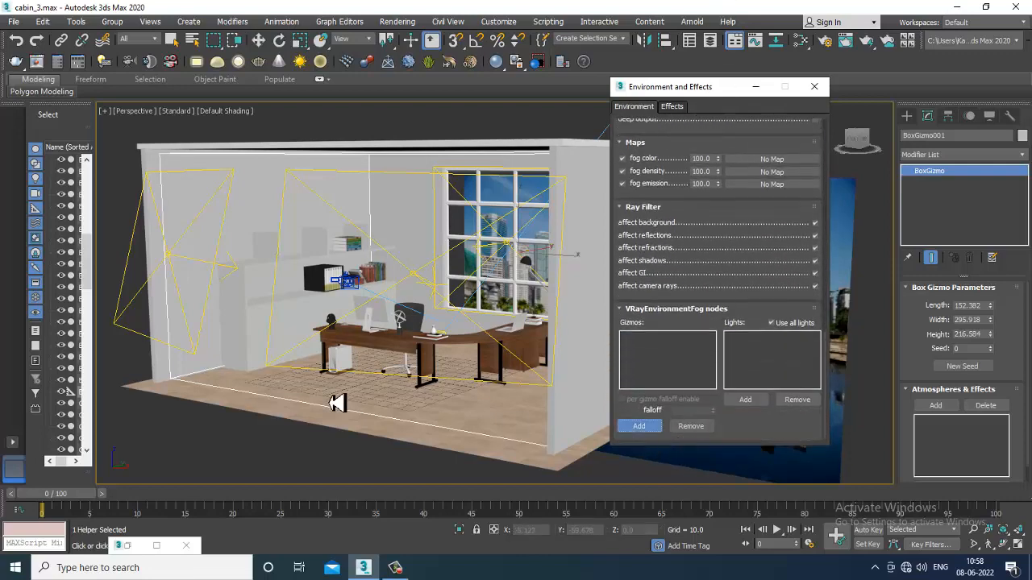
pyautogui.click(341, 418)
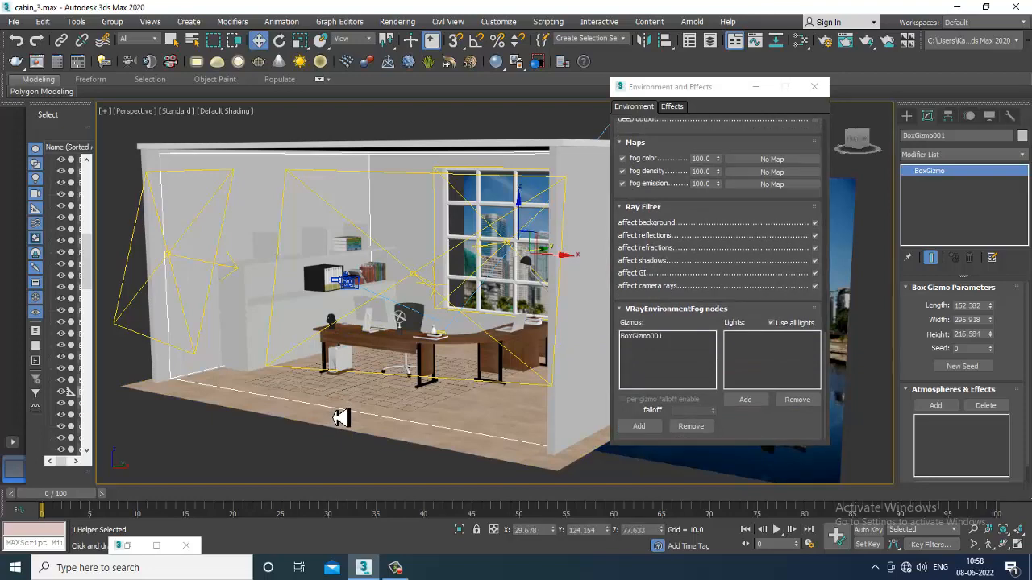
# Step: Add the VRaySun001 light to the fog effect's list of lights
pyautogui.click(745, 400)
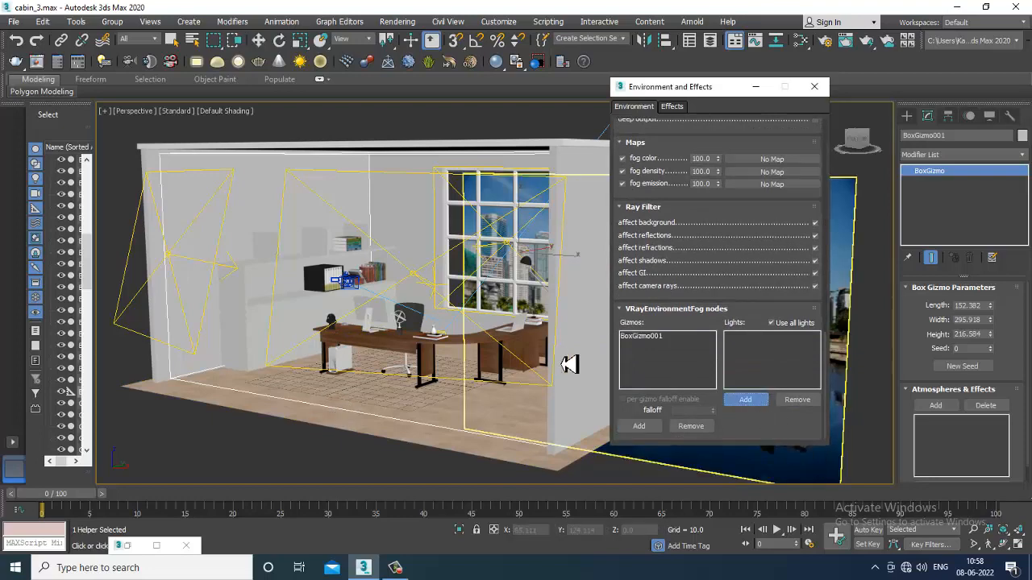
pyautogui.scroll(-4, 413, 322)
pyautogui.moveTo(413, 323); pyautogui.dragTo(337, 332, button='middle')
pyautogui.click(548, 171)
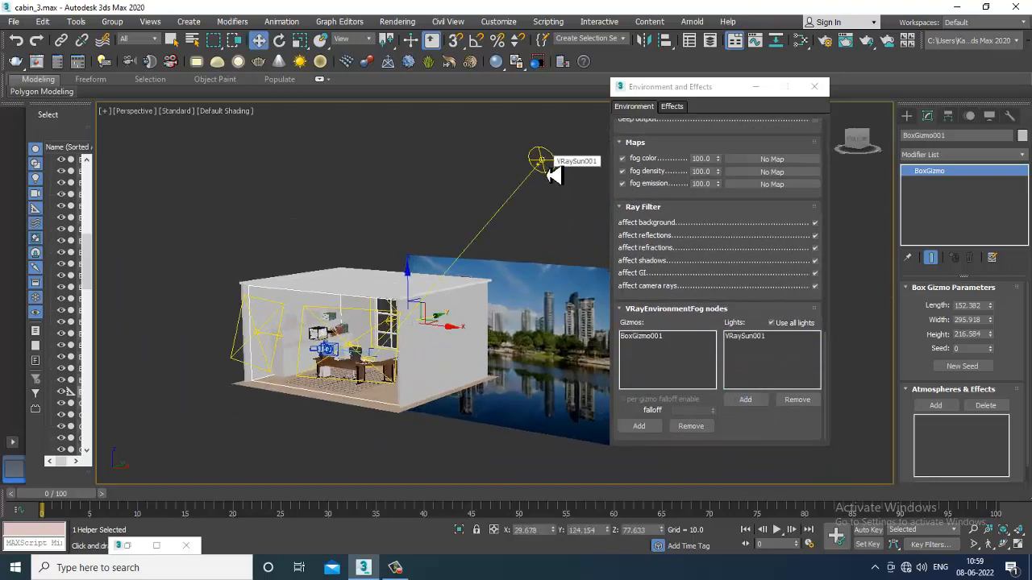
pyautogui.keyDown('alt'); pyautogui.moveTo(437, 313); pyautogui.dragTo(446, 311, button='middle'); pyautogui.keyUp('alt')
# Step: Set the fog distance to 1575, subdivs to 32 and max steps to 1500 in the VRayEnvironmentFog parameters
pyautogui.scroll(6, 770, 286)
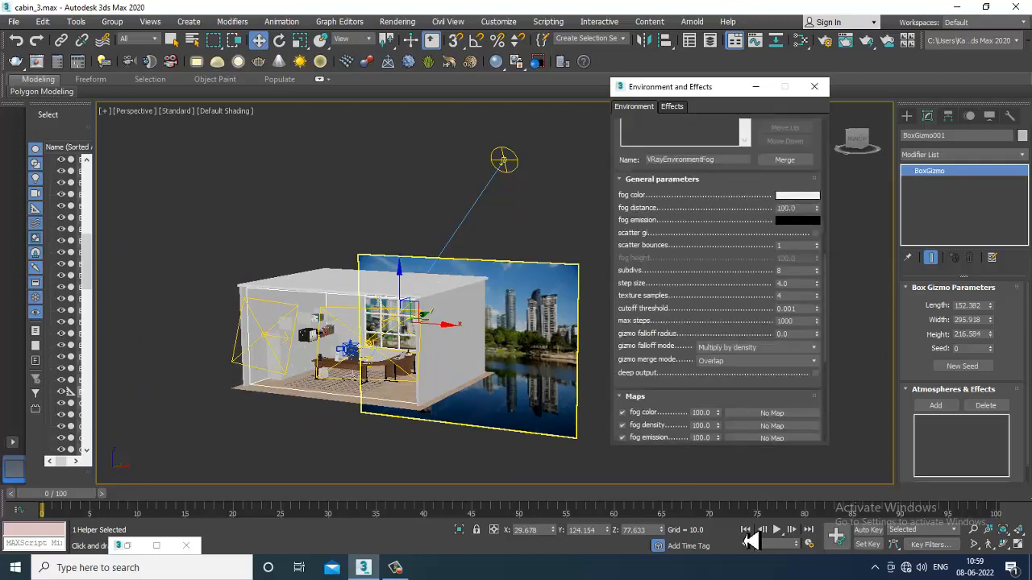
pyautogui.moveTo(816, 262); pyautogui.dragTo(786, 425)
pyautogui.moveTo(788, 326); pyautogui.dragTo(684, 321)
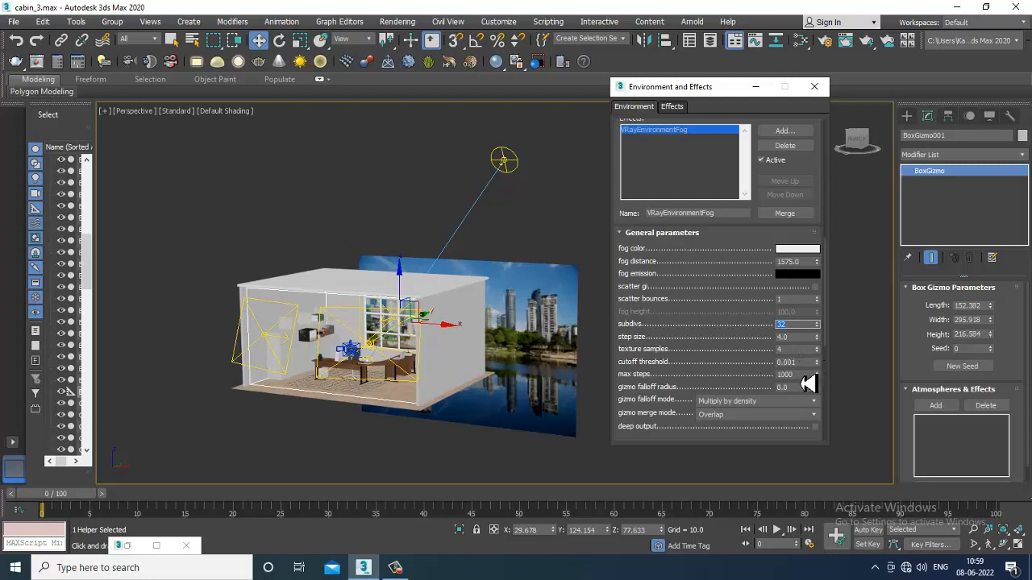
pyautogui.moveTo(800, 364); pyautogui.dragTo(696, 362)
pyautogui.moveTo(800, 377); pyautogui.dragTo(636, 380)
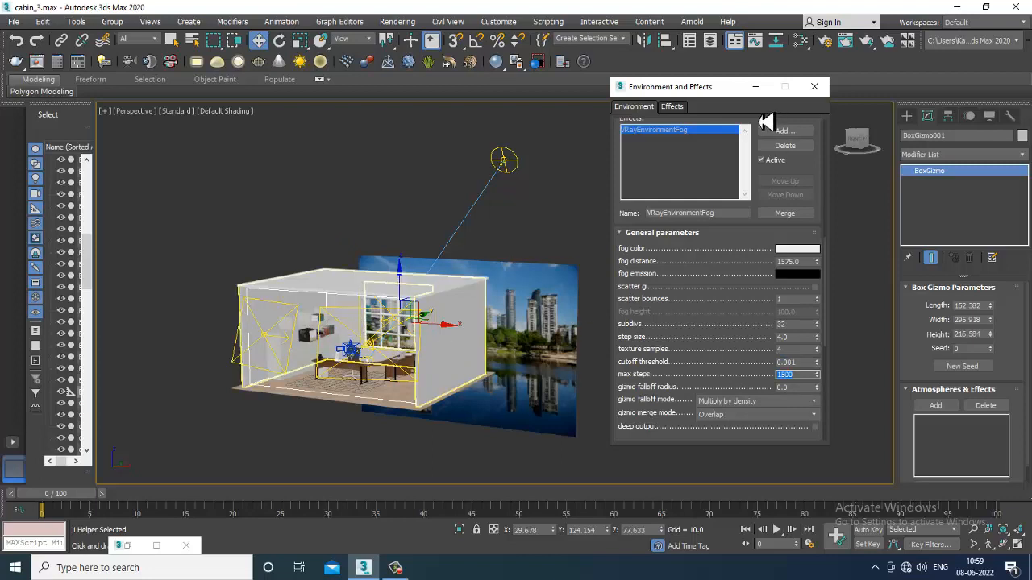
# Step: Return to the camera view, start a region render with the fog, and stop it during the light cache
pyautogui.click(756, 86)
pyautogui.hotkey('alt', 'w')
pyautogui.click(724, 381)
pyautogui.hotkey('alt', 'w')
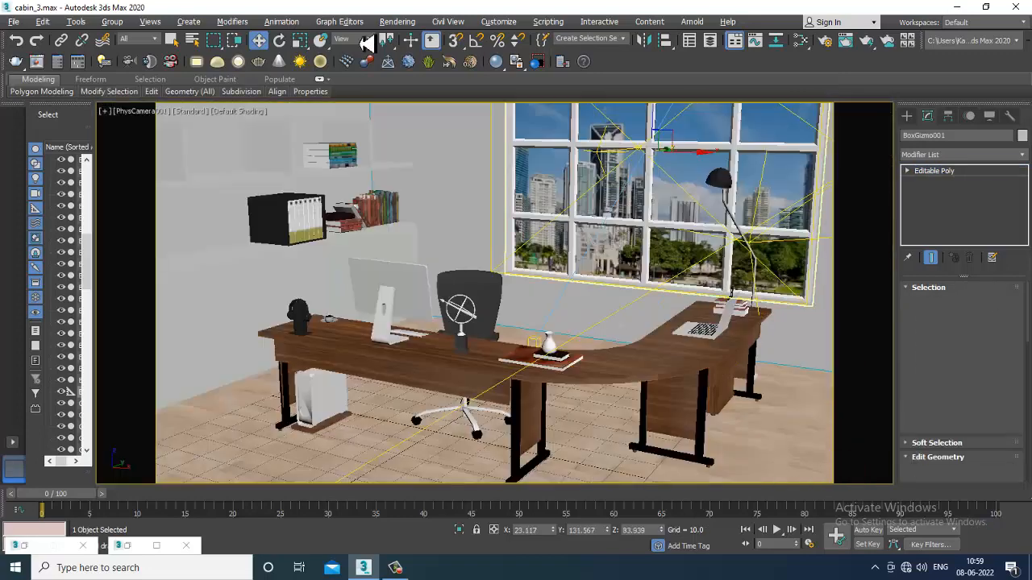
pyautogui.click(398, 21)
pyautogui.click(426, 42)
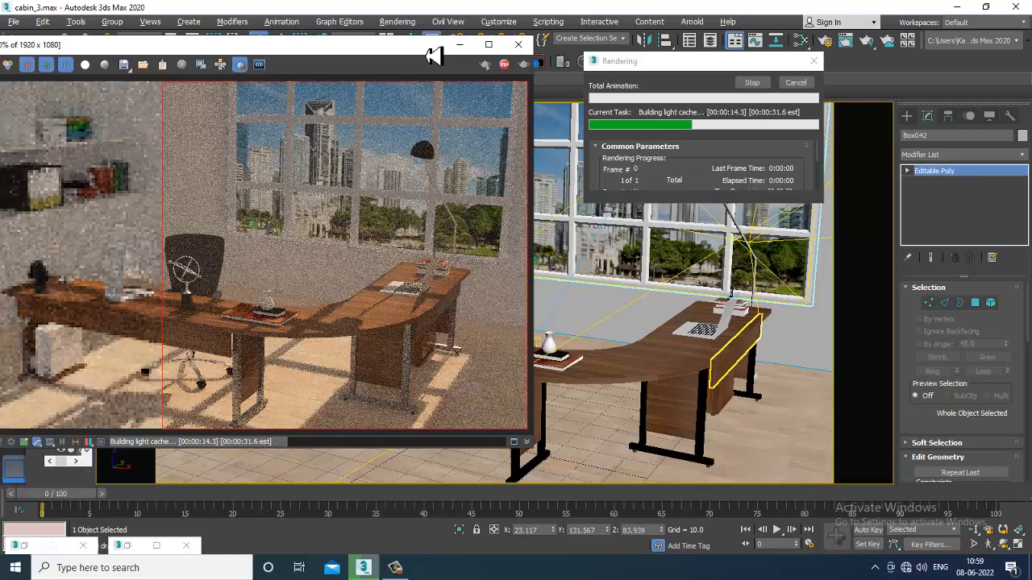
pyautogui.press('Escape')
pyautogui.click(518, 45)
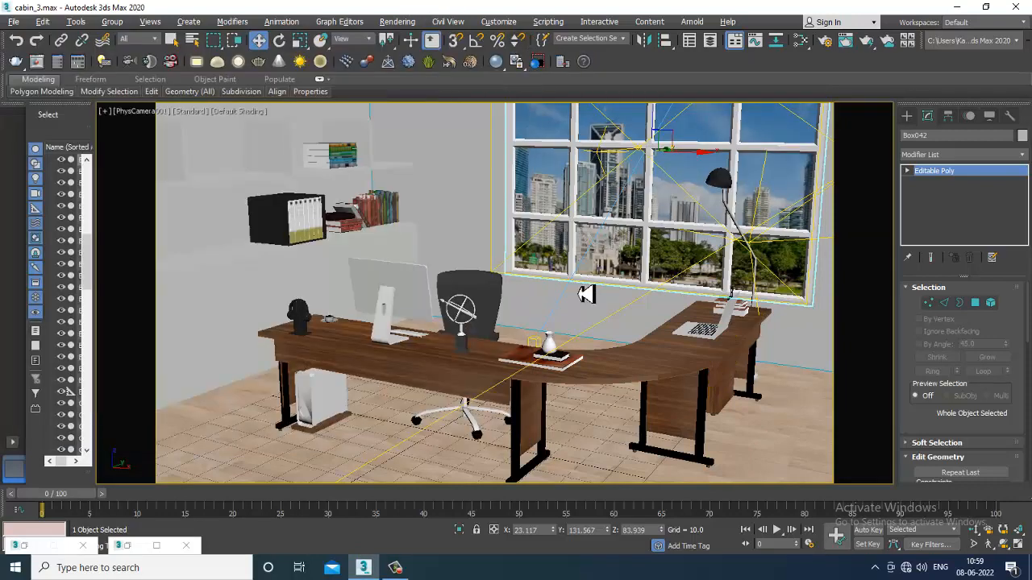
# Step: Brighten the reflection color of the wooden table material to a gray value of 146
pyautogui.press('m')
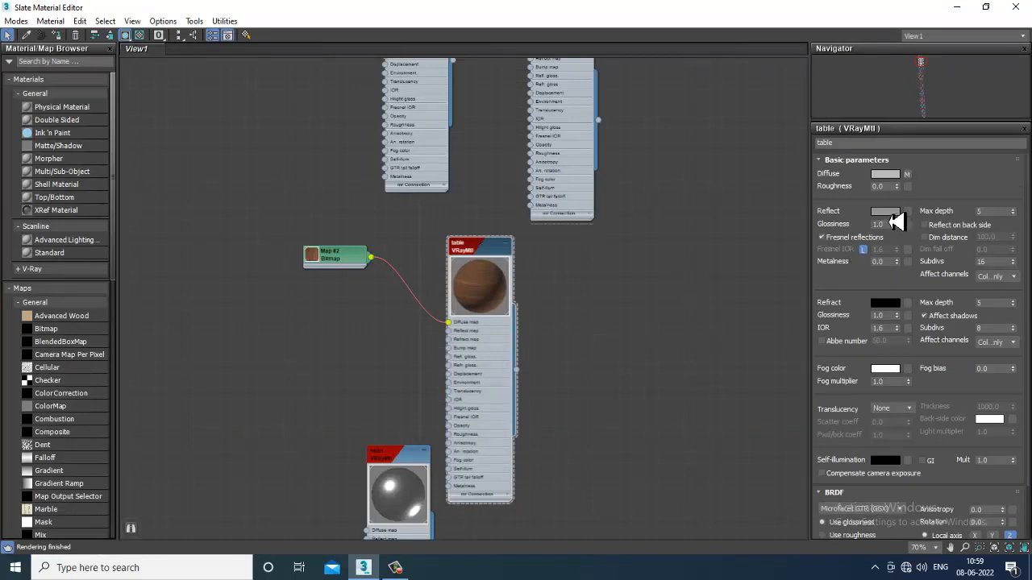
pyautogui.click(892, 214)
pyautogui.moveTo(393, 129); pyautogui.dragTo(395, 153)
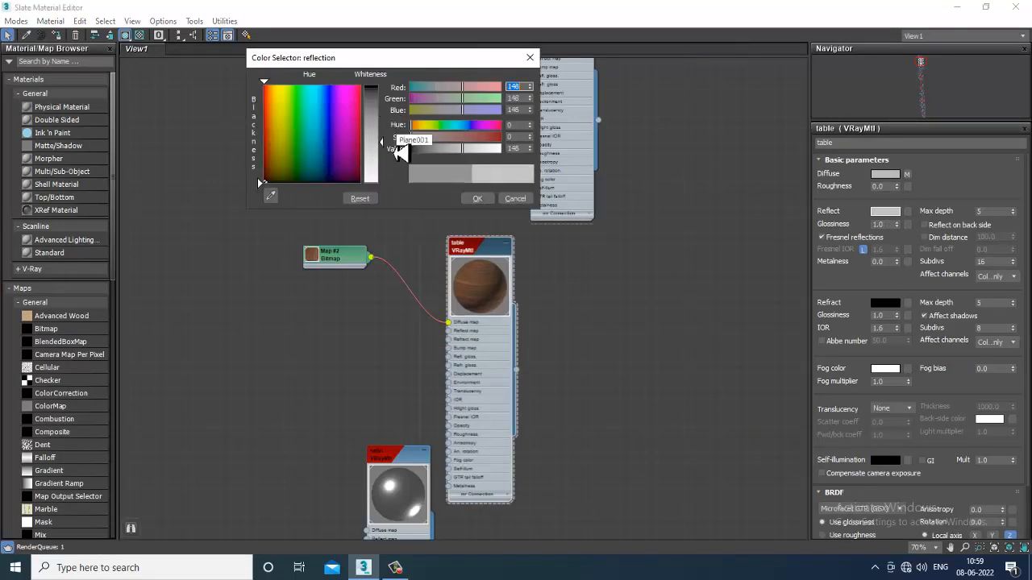
pyautogui.click(487, 202)
# Step: Brighten the reflection color of the floor material to nearly white
pyautogui.moveTo(666, 302); pyautogui.dragTo(651, 508, button='middle')
pyautogui.moveTo(605, 121); pyautogui.dragTo(595, 424, button='middle')
pyautogui.moveTo(527, 379); pyautogui.dragTo(551, 138, button='middle')
pyautogui.doubleClick(420, 260)
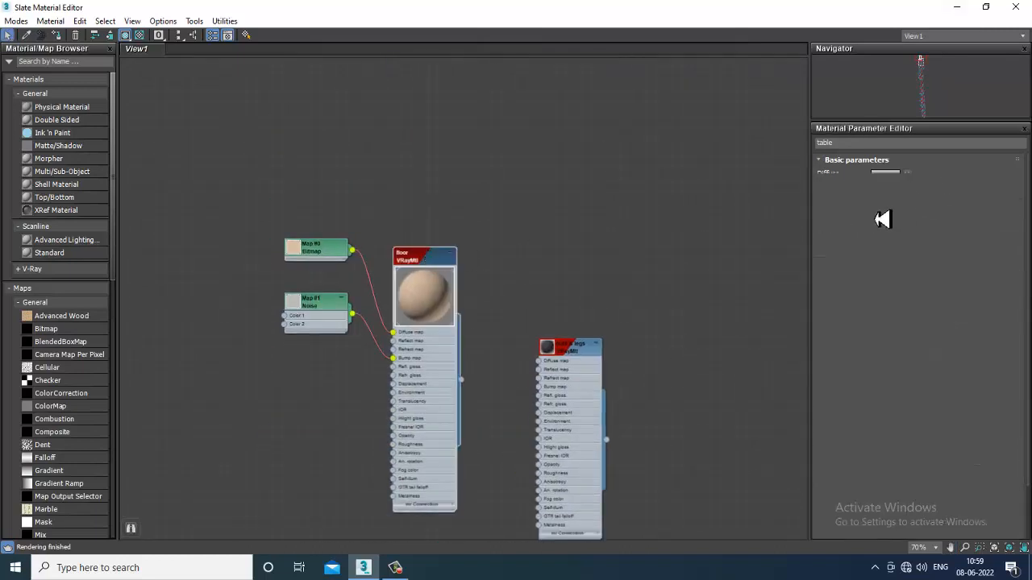
pyautogui.click(884, 211)
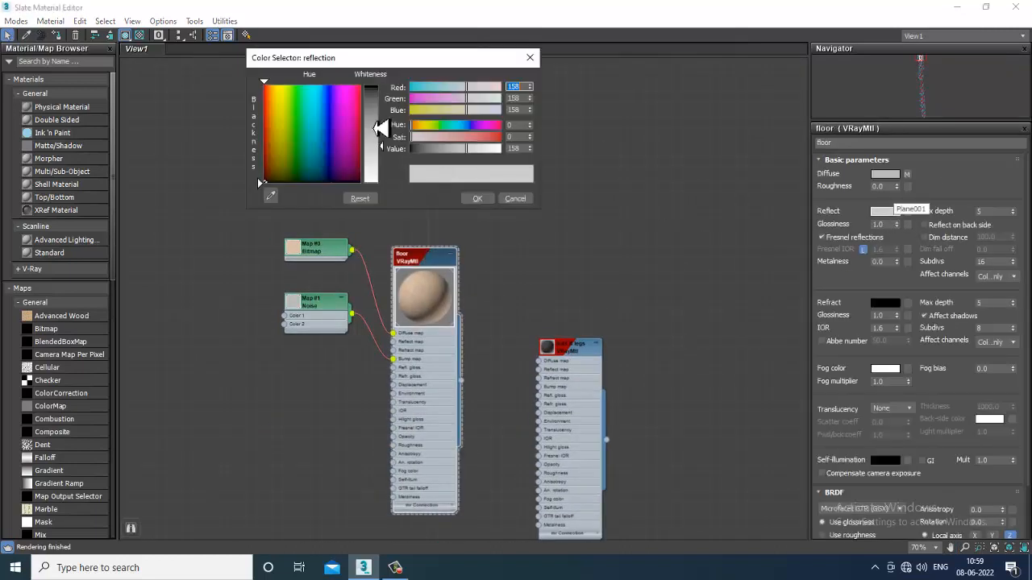
pyautogui.moveTo(379, 129); pyautogui.dragTo(395, 180)
pyautogui.click(487, 198)
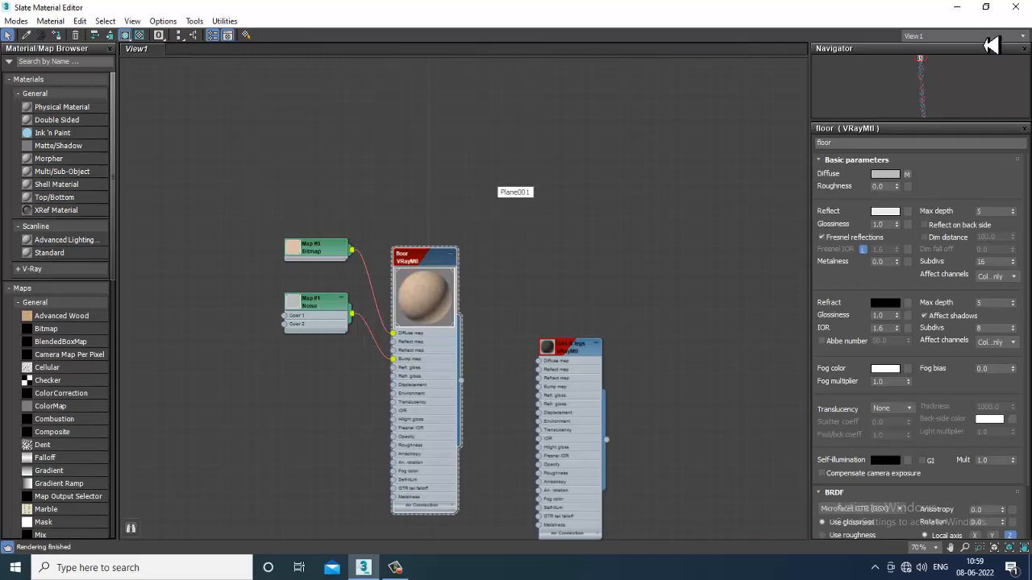
# Step: Open the V-Ray render settings and run a region test render of the camera view, cancelling it during the light cache
pyautogui.click(957, 8)
pyautogui.click(397, 22)
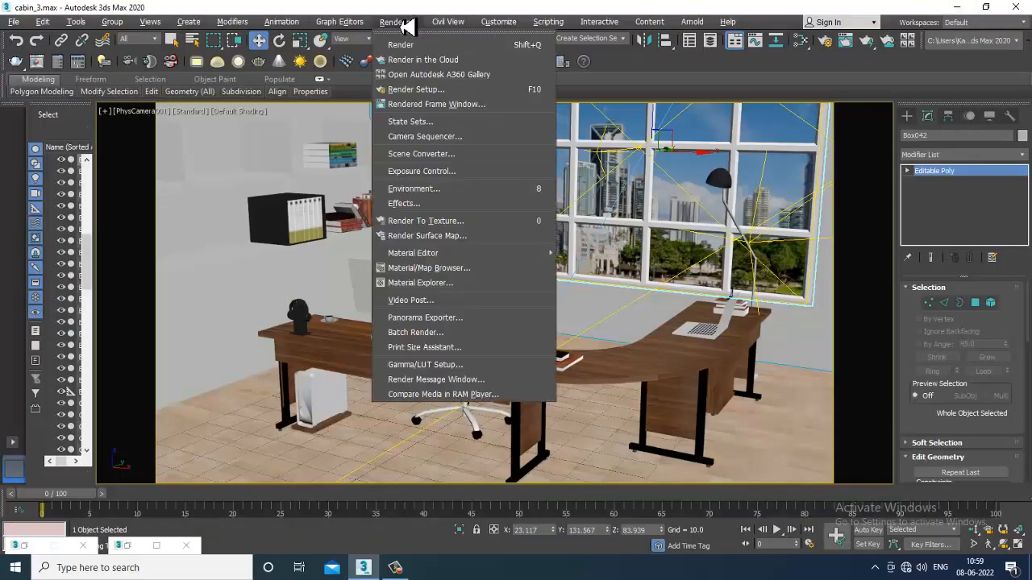
pyautogui.click(442, 91)
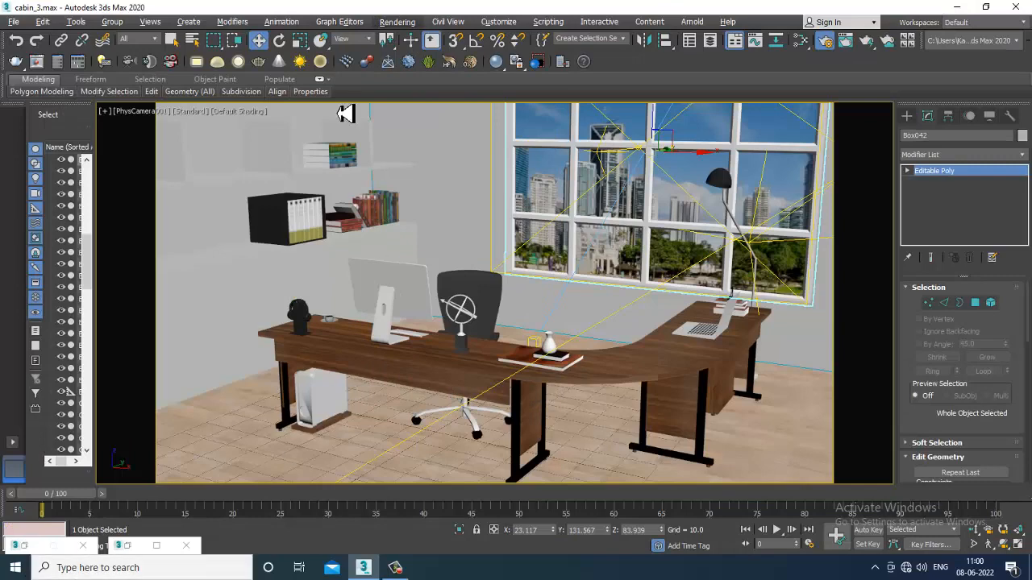
pyautogui.click(398, 22)
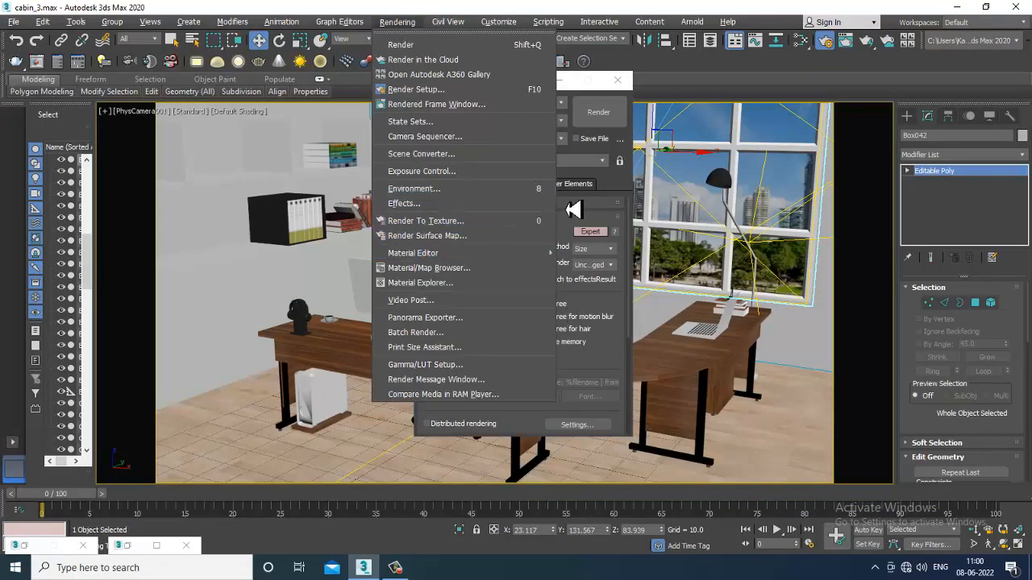
pyautogui.click(566, 87)
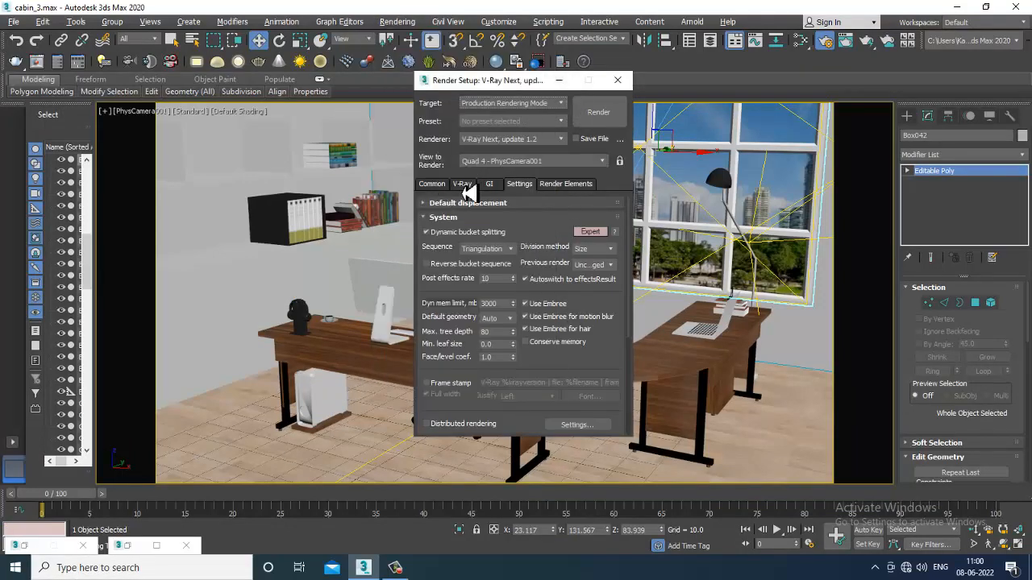
pyautogui.click(462, 184)
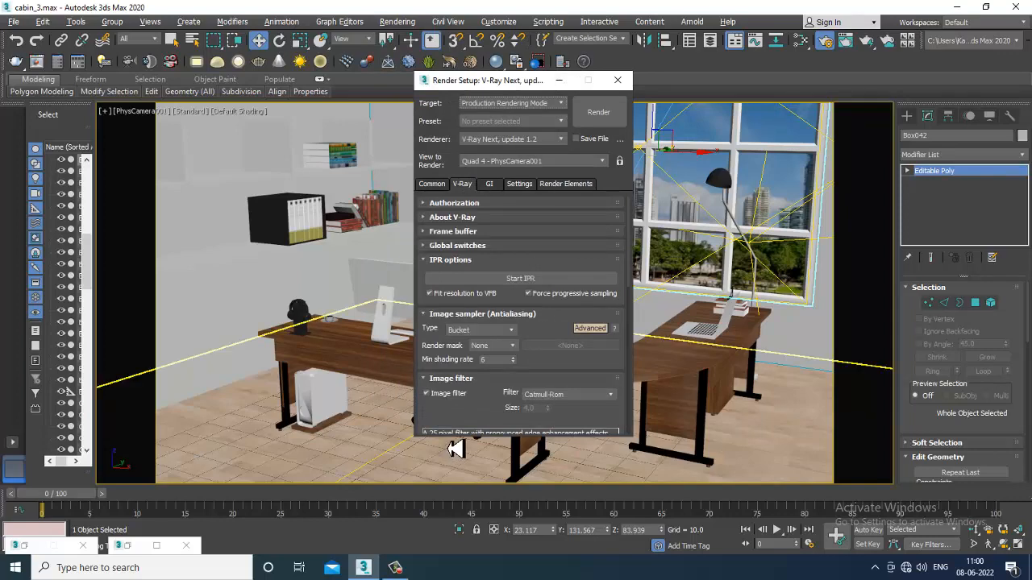
pyautogui.moveTo(476, 419); pyautogui.dragTo(484, 145)
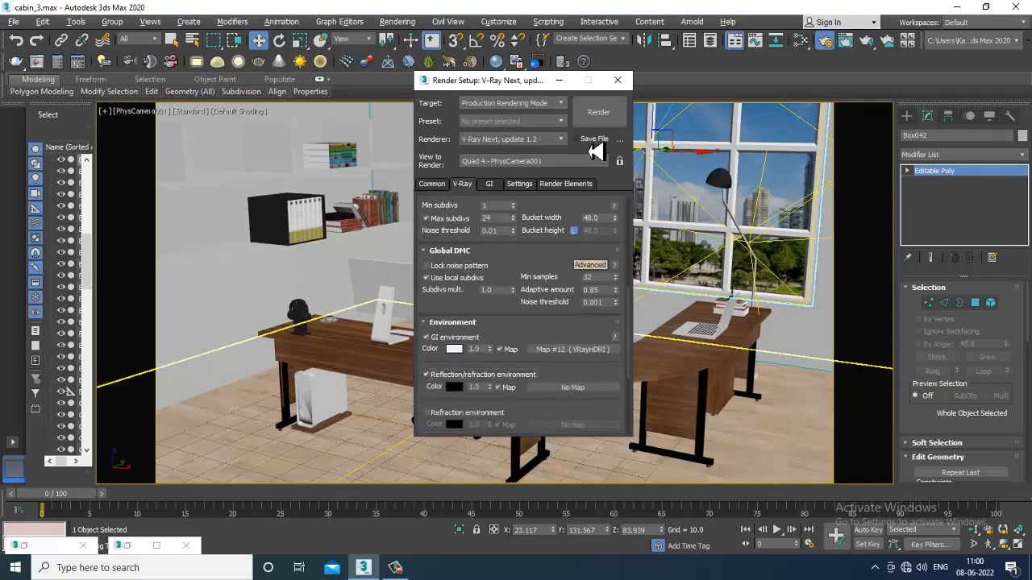
pyautogui.click(598, 117)
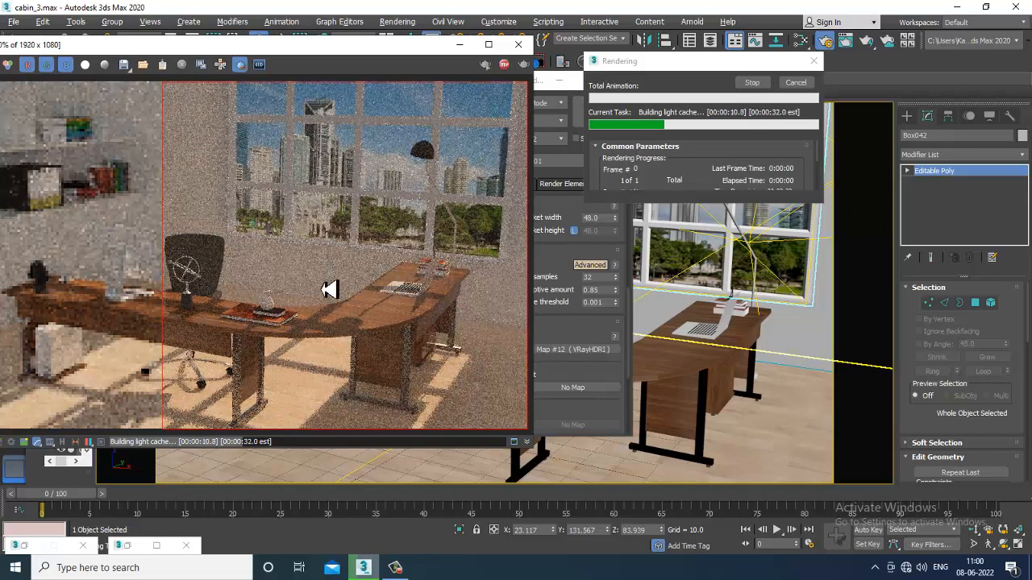
pyautogui.scroll(-3, 330, 289)
pyautogui.scroll(3, 330, 292)
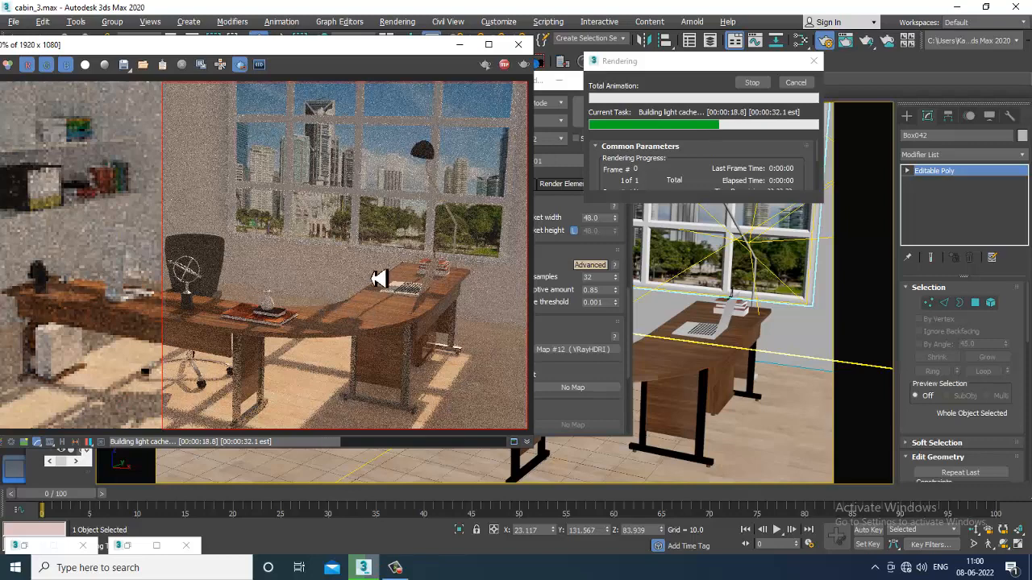
pyautogui.click(524, 48)
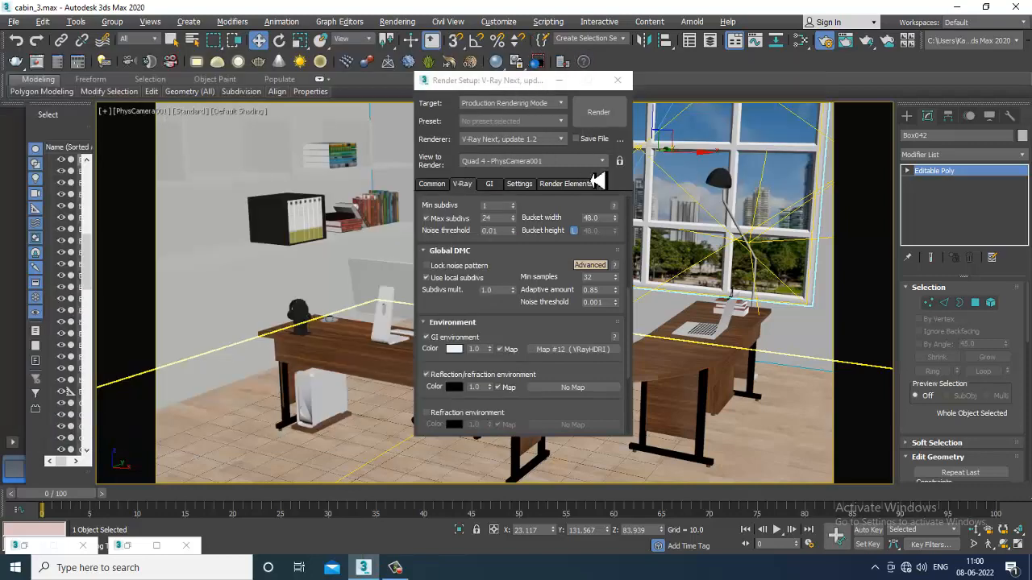
# Step: Set the V-Ray exposure control's white balance preset to Neutral, test rendering the region before and after the change
pyautogui.press('8')
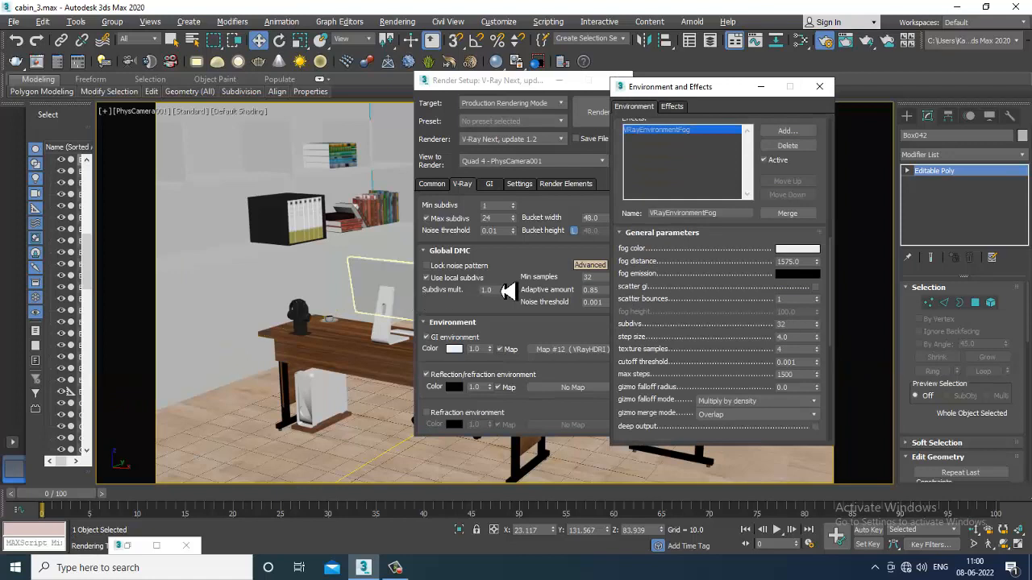
pyautogui.scroll(5, 718, 223)
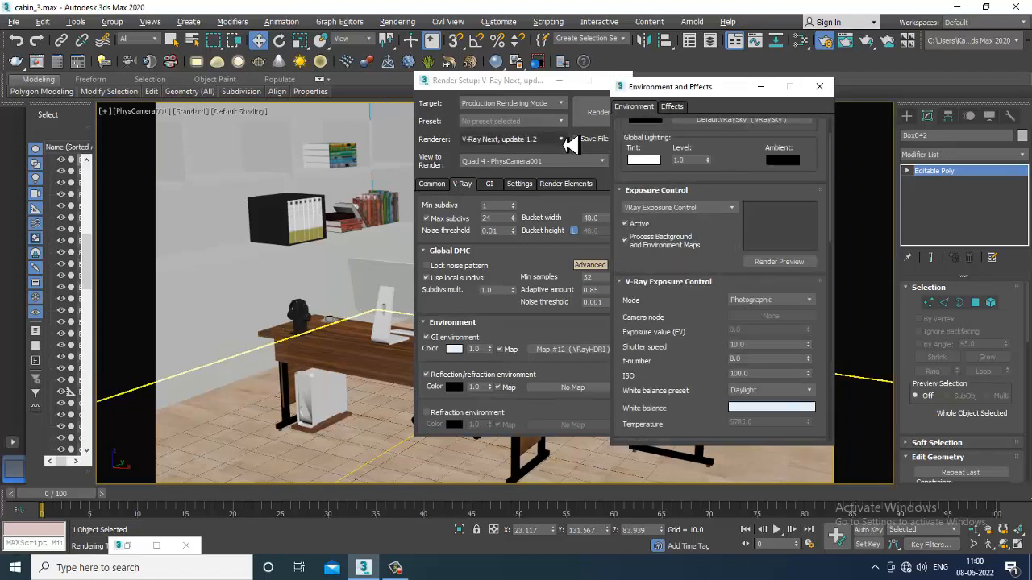
pyautogui.click(598, 112)
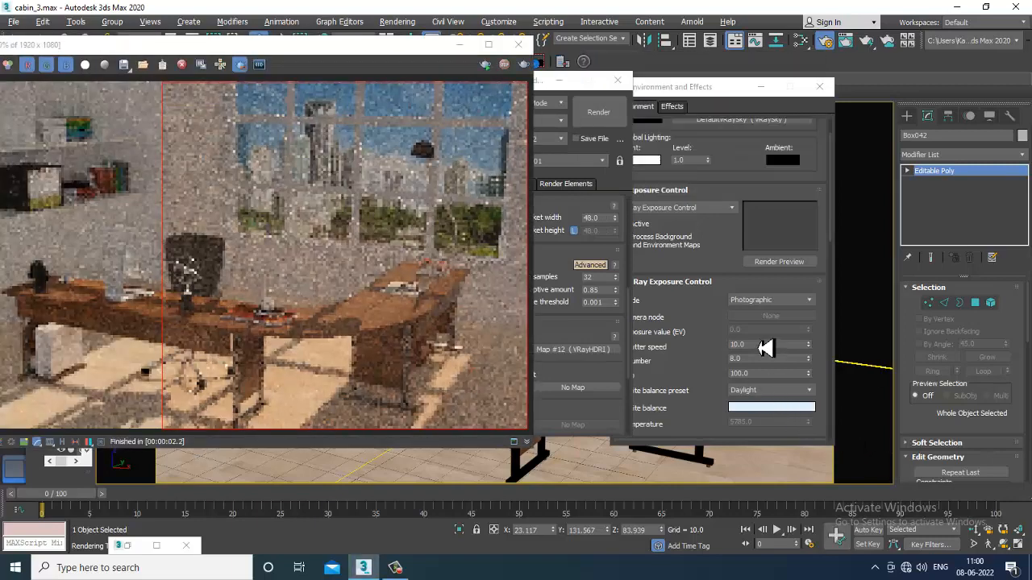
pyautogui.moveTo(695, 96); pyautogui.dragTo(768, 94)
pyautogui.click(847, 390)
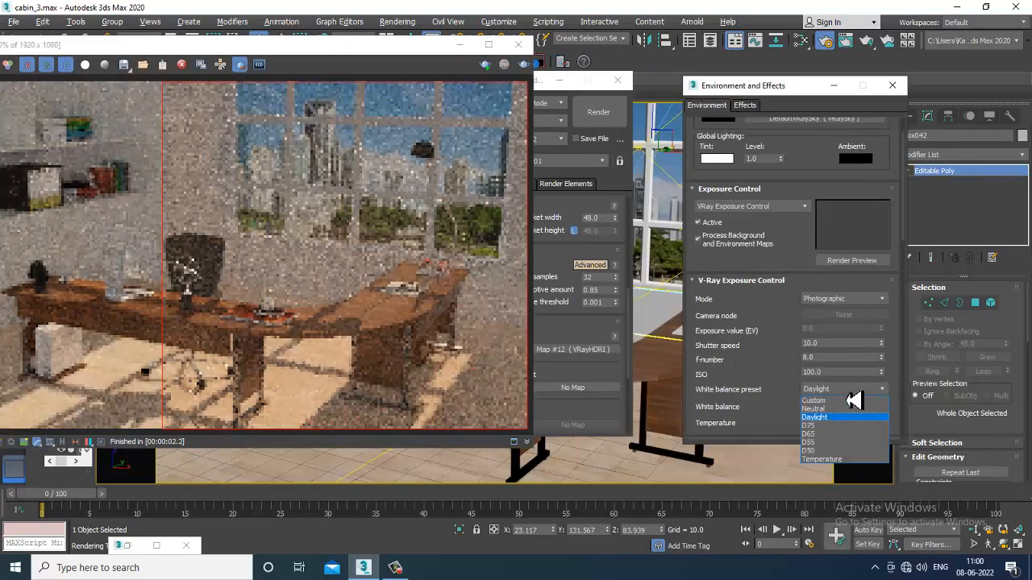
pyautogui.click(853, 411)
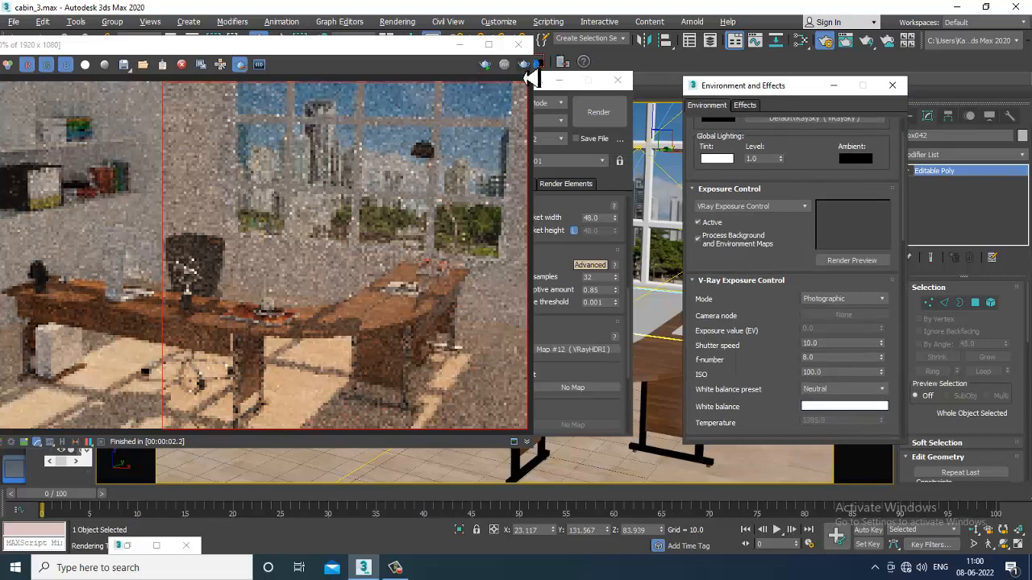
pyautogui.click(525, 68)
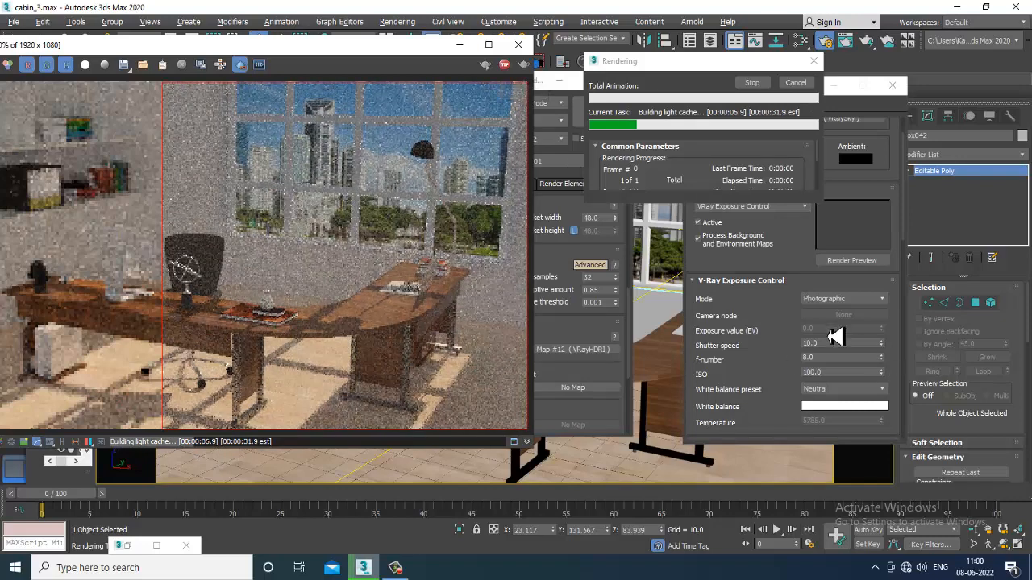
# Step: Test render the region with the Daylight white balance preset for comparison and return the preset to Neutral
pyautogui.click(855, 391)
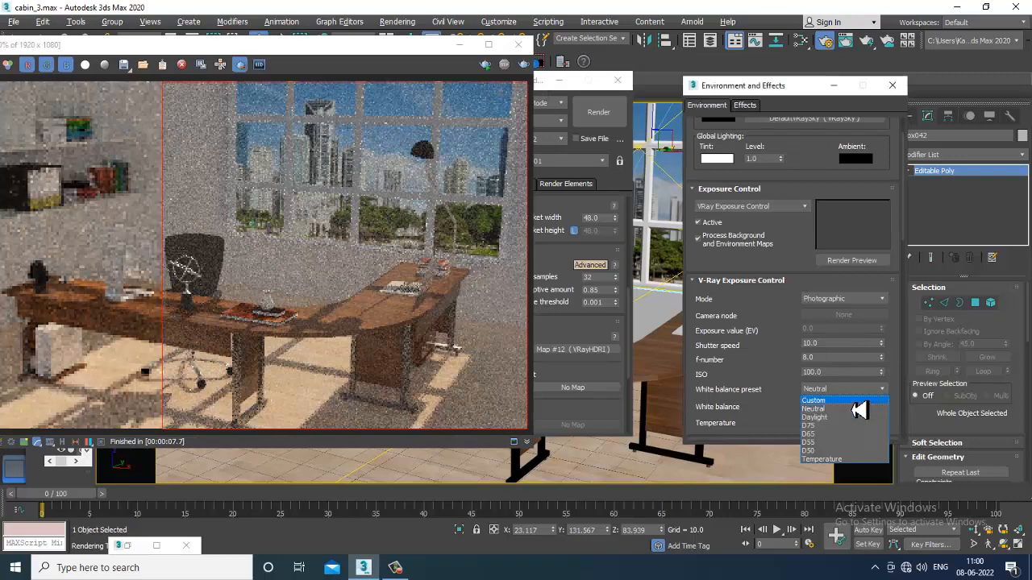
pyautogui.click(852, 419)
pyautogui.click(601, 113)
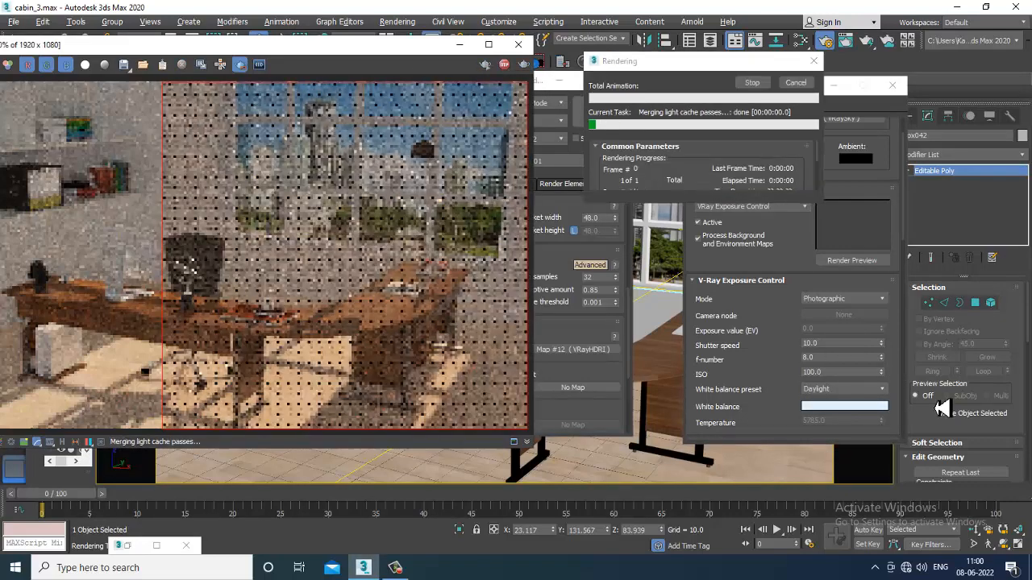
pyautogui.click(859, 391)
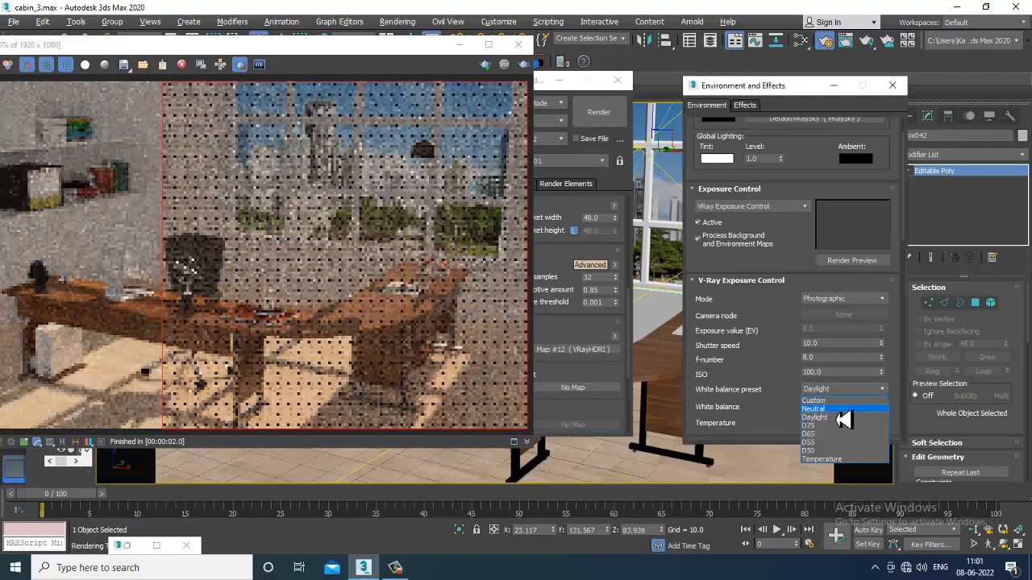
pyautogui.click(843, 409)
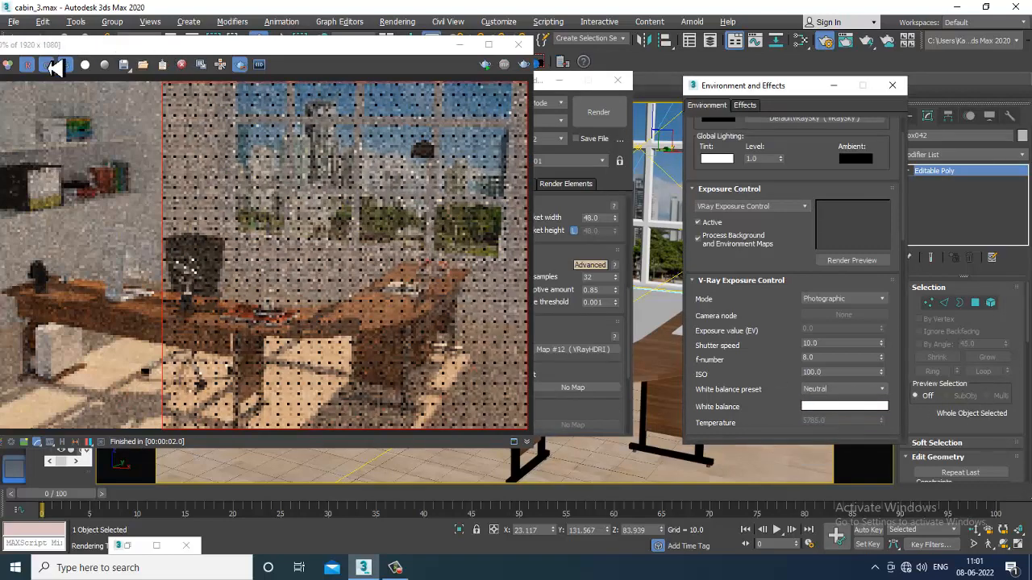
# Step: Save the scene, leaving the reported script corruption uncleaned and dismissing the security warnings
pyautogui.moveTo(58, 50); pyautogui.dragTo(67, 74)
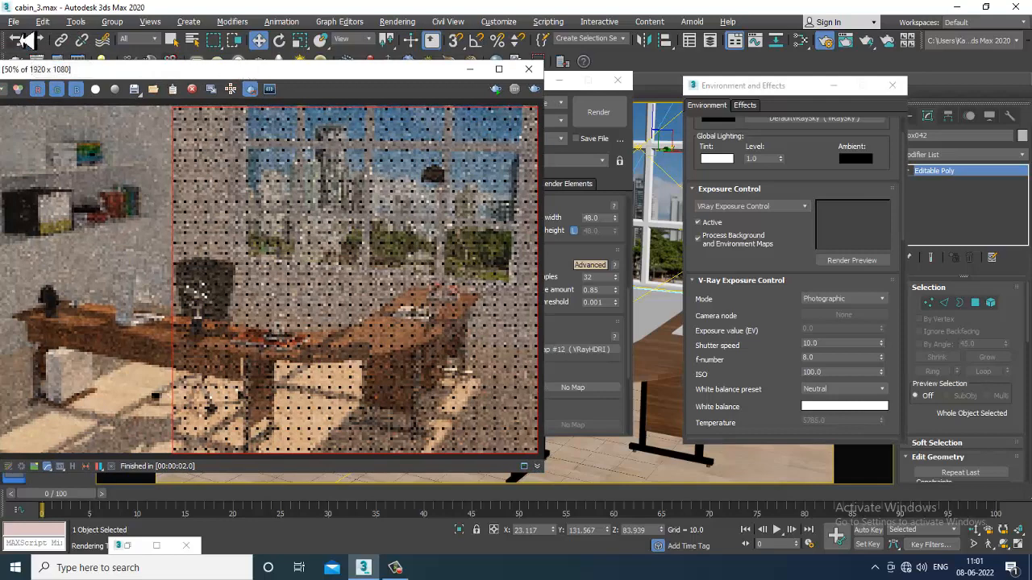
pyautogui.click(14, 21)
pyautogui.click(68, 135)
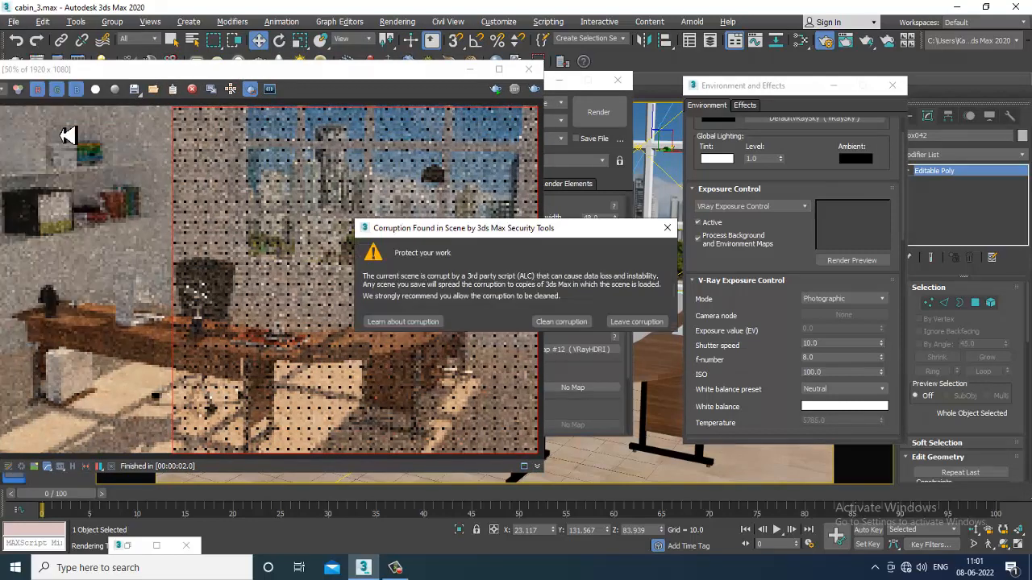
pyautogui.click(658, 324)
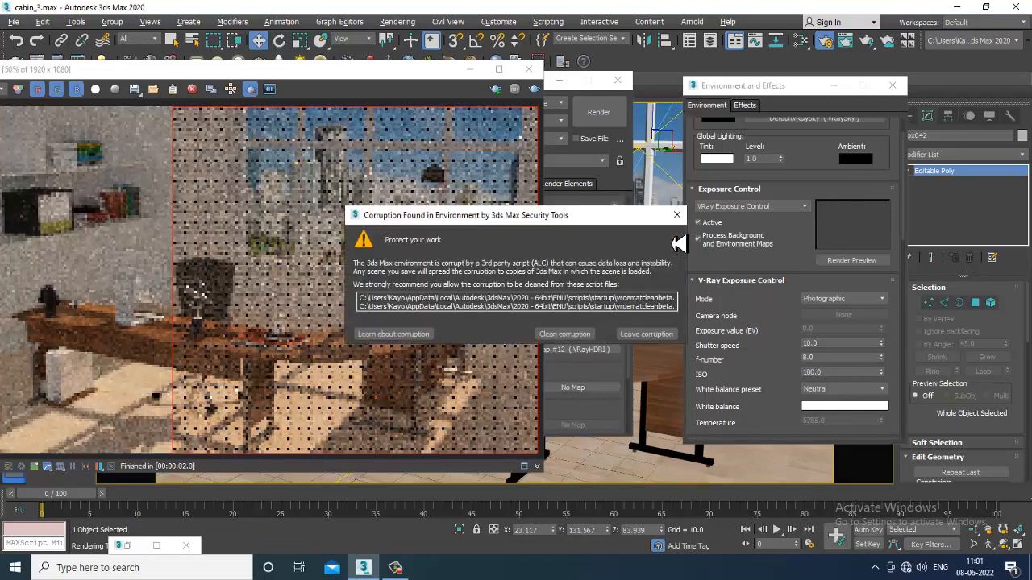
pyautogui.click(680, 220)
pyautogui.click(669, 238)
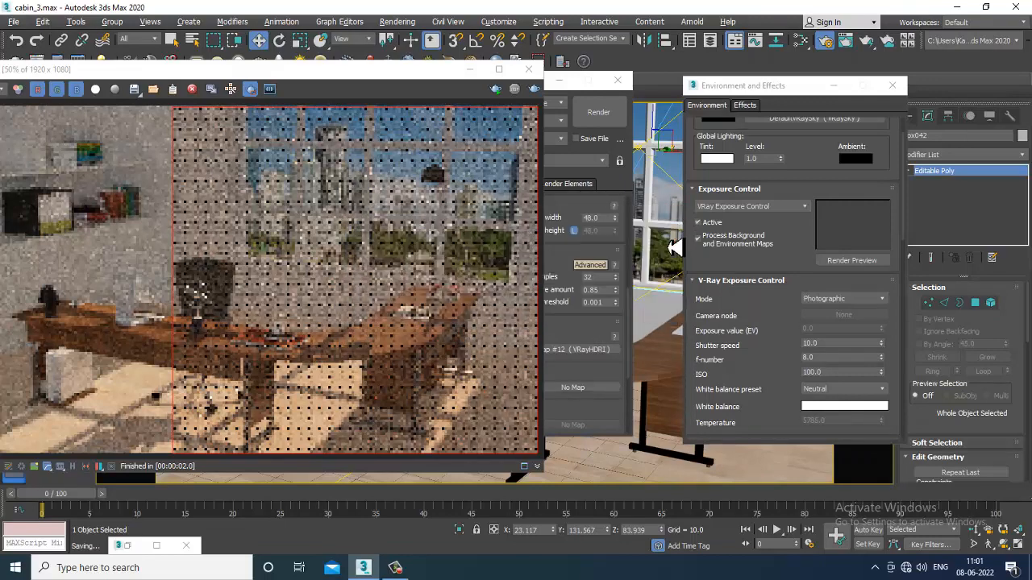
# Step: Save the scene as a new file named cabin_4 in the office cabin folder, dismissing the corruption warnings
pyautogui.click(17, 24)
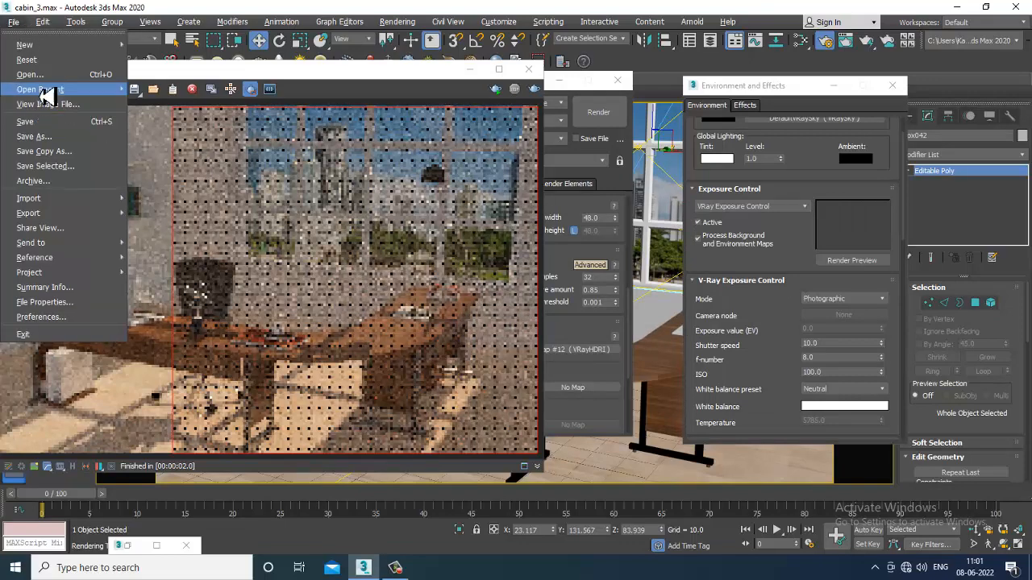
pyautogui.click(68, 138)
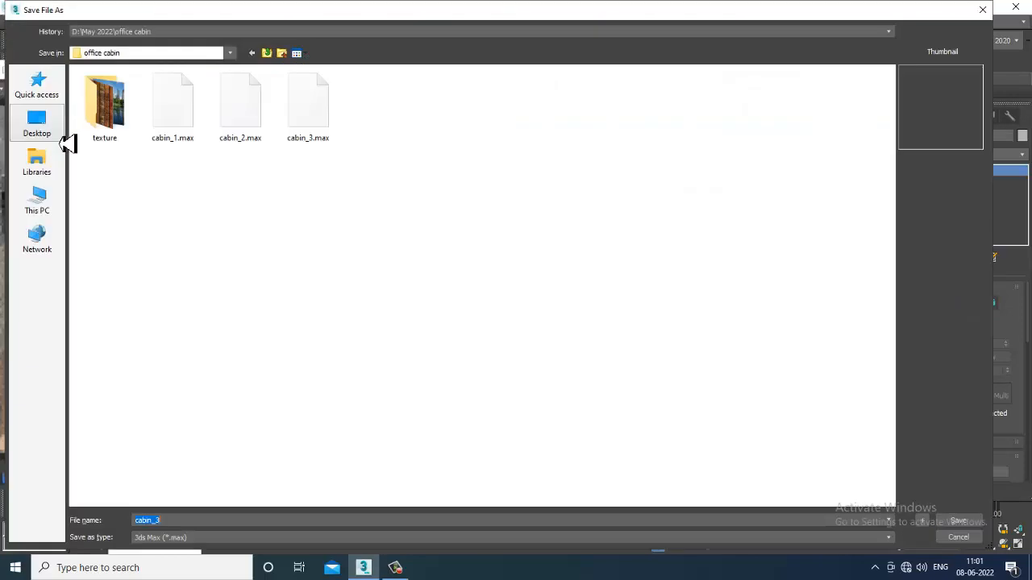
pyautogui.click(288, 112)
pyautogui.click(201, 521)
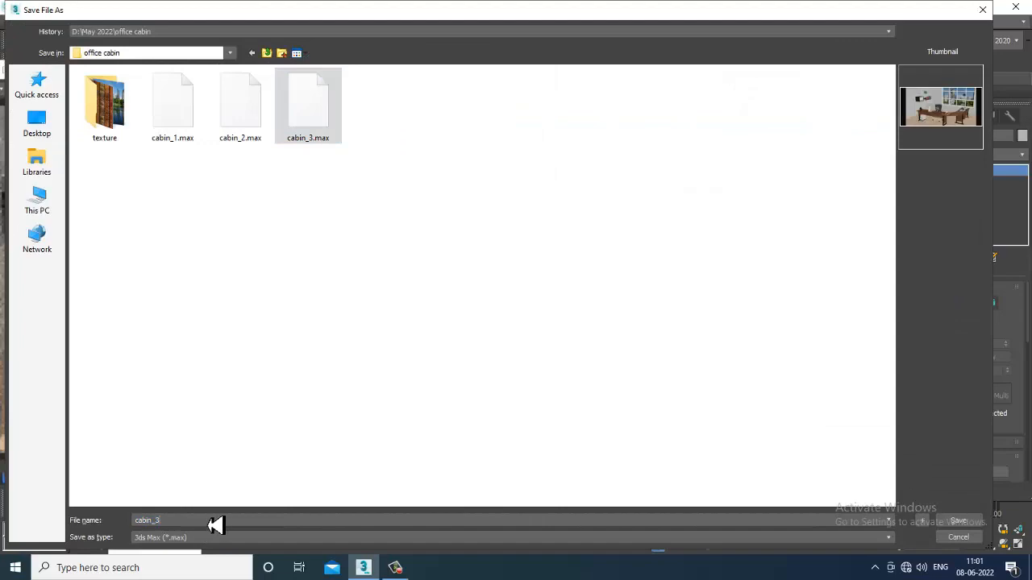
pyautogui.press('BackSpace')
pyautogui.write('4')
pyautogui.press('Return')
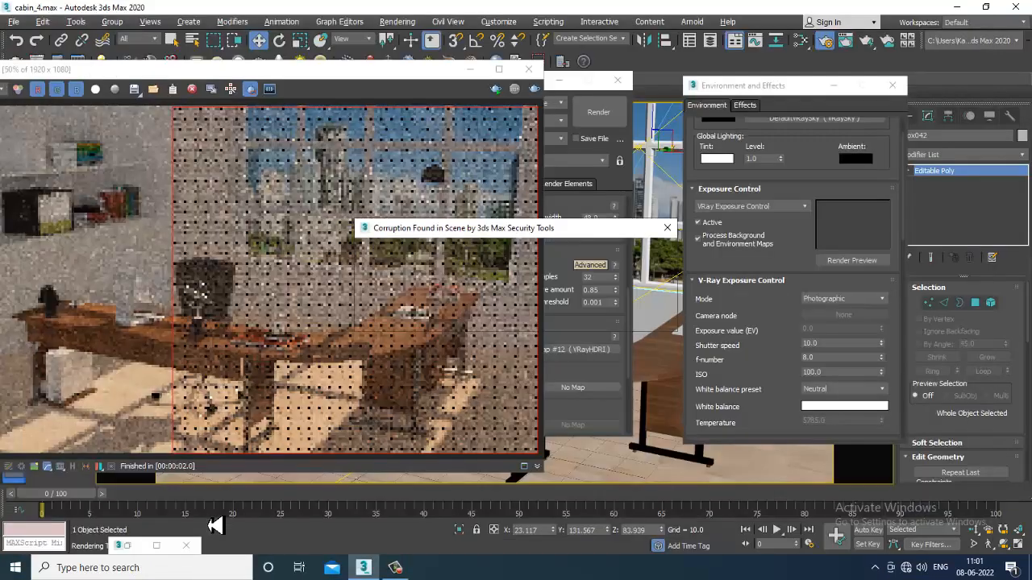
pyautogui.click(667, 228)
pyautogui.click(677, 215)
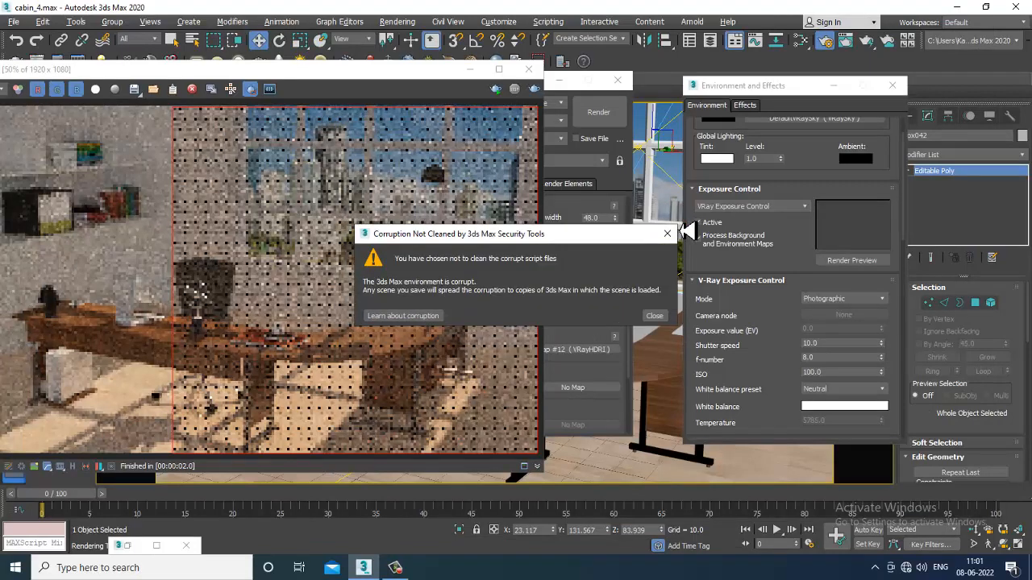
pyautogui.click(674, 233)
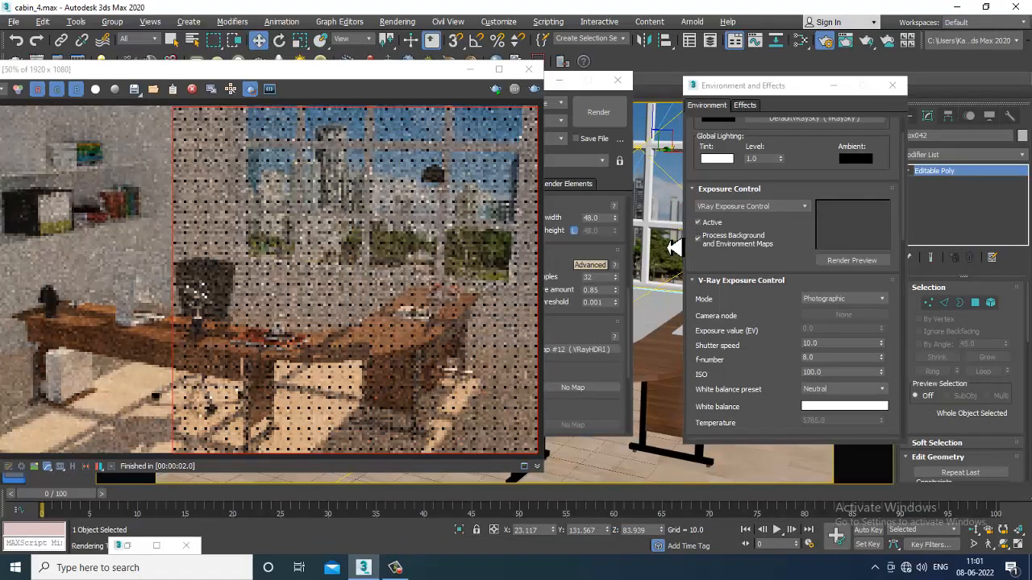
# Step: Minimize the rendered frame window and the render setup window to clear the viewport
pyautogui.click(471, 69)
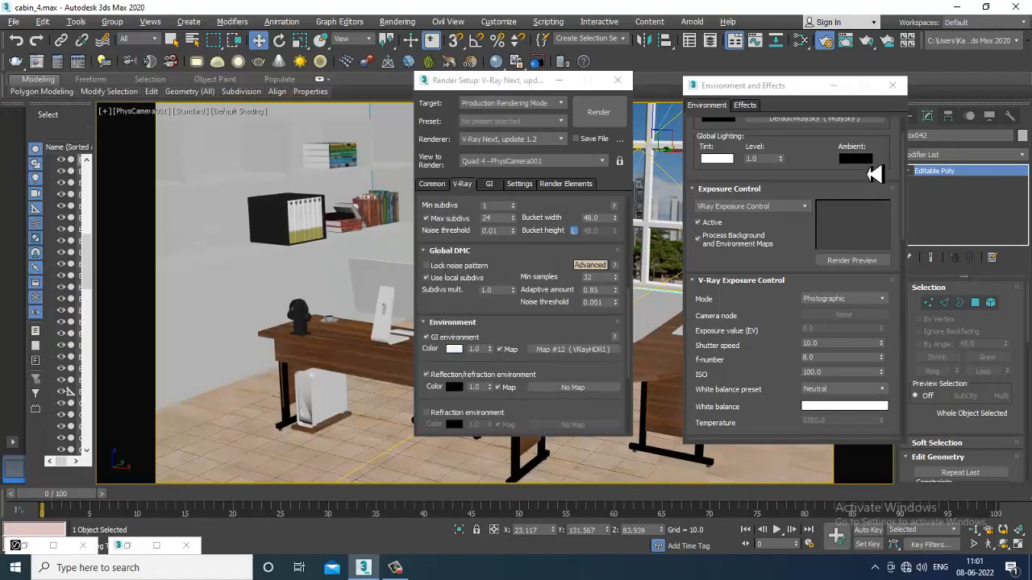
pyautogui.click(560, 82)
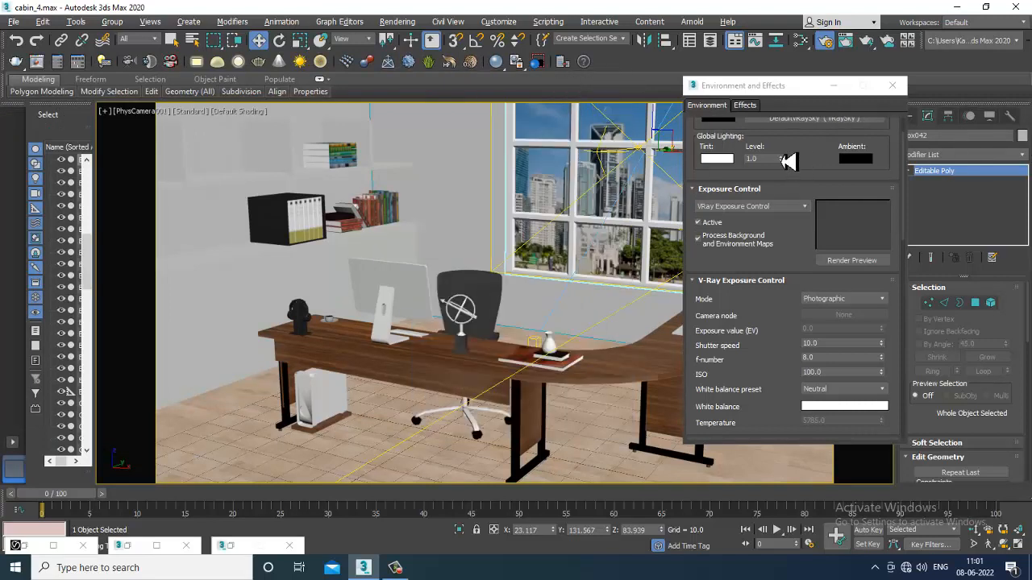
pyautogui.click(396, 570)
pyautogui.click(396, 570)
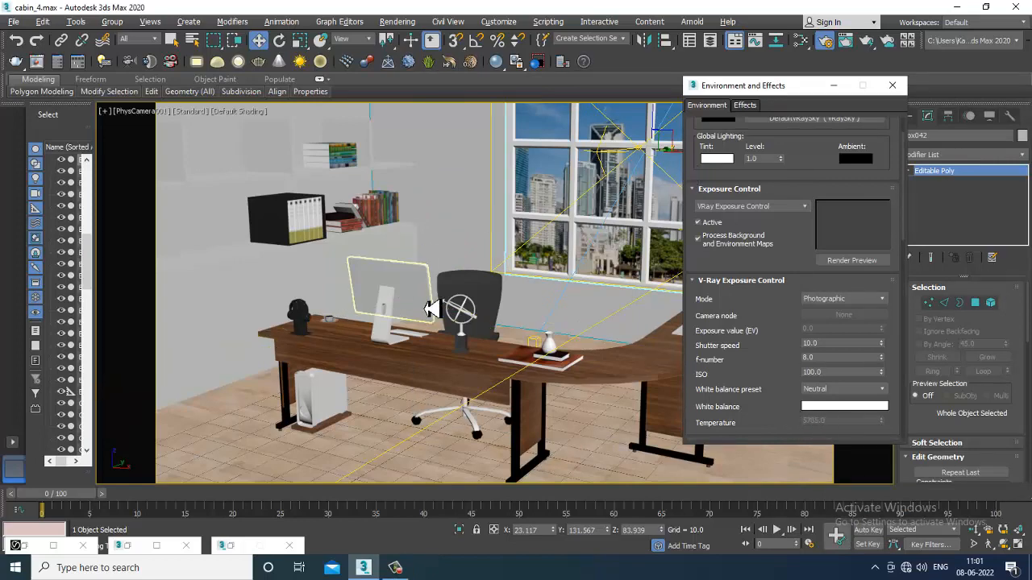
# Step: Select the fog's box gizmo in the perspective view, examine its extent around the cabin, and return to the camera view
pyautogui.press('p')
pyautogui.keyDown('alt'); pyautogui.moveTo(465, 357); pyautogui.dragTo(492, 355, button='middle'); pyautogui.keyUp('alt')
pyautogui.scroll(5, 553, 335)
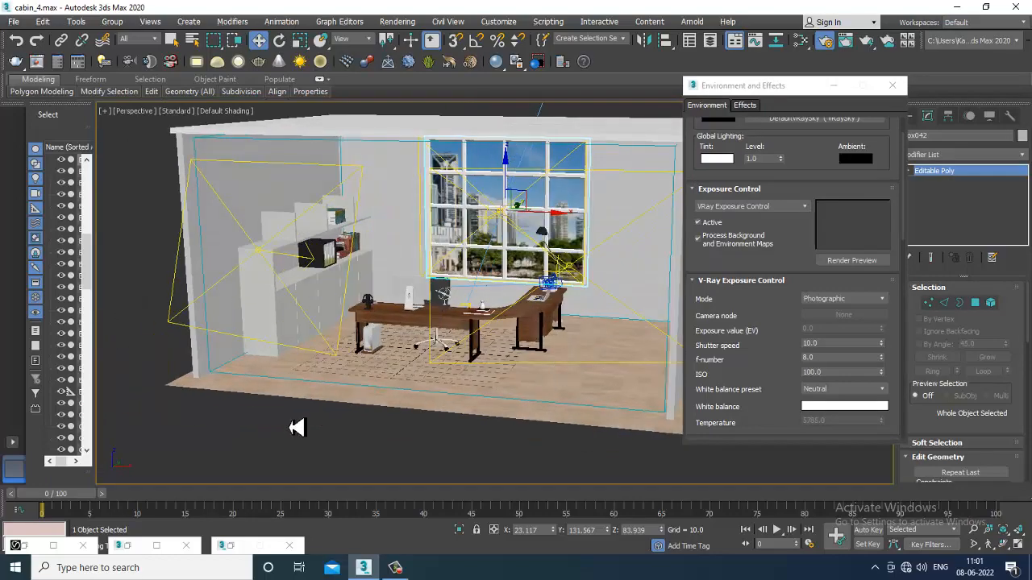
pyautogui.click(359, 395)
pyautogui.keyDown('alt'); pyautogui.moveTo(376, 394); pyautogui.dragTo(582, 395, button='middle'); pyautogui.keyUp('alt')
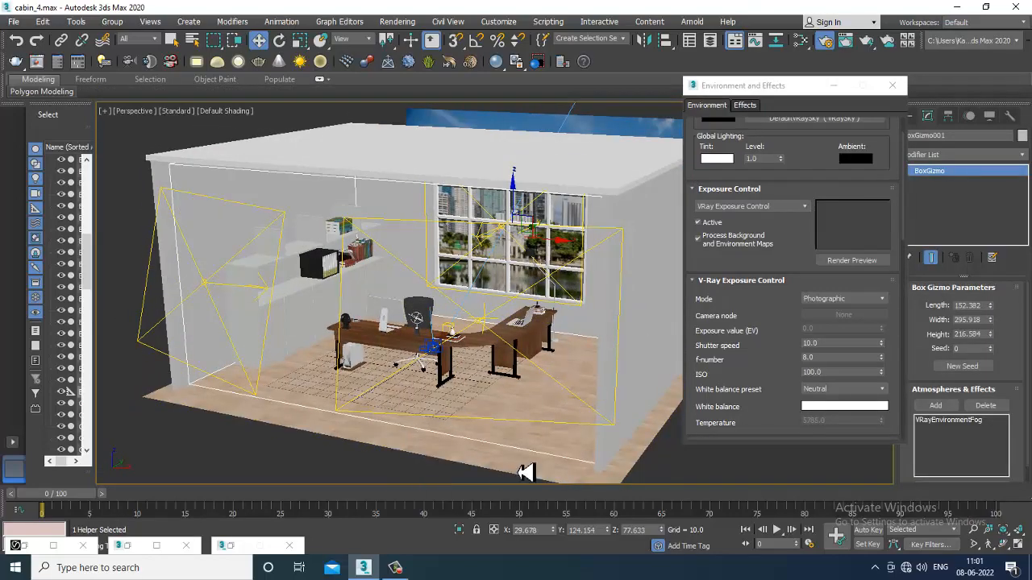
pyautogui.keyDown('alt'); pyautogui.moveTo(613, 355); pyautogui.dragTo(669, 360, button='middle'); pyautogui.keyUp('alt')
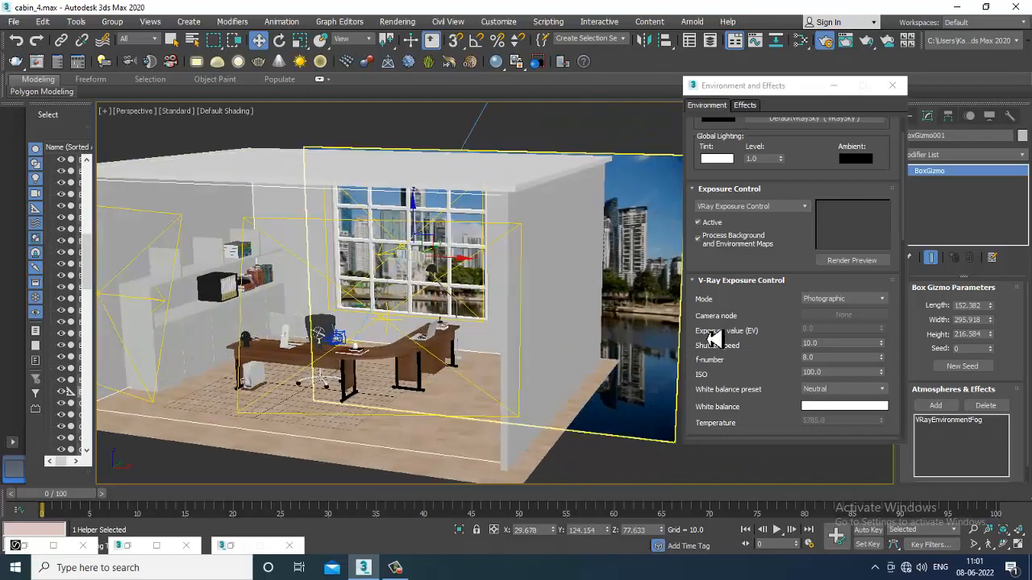
pyautogui.click(835, 86)
pyautogui.moveTo(529, 281); pyautogui.dragTo(690, 295, button='middle')
pyautogui.scroll(3, 690, 295)
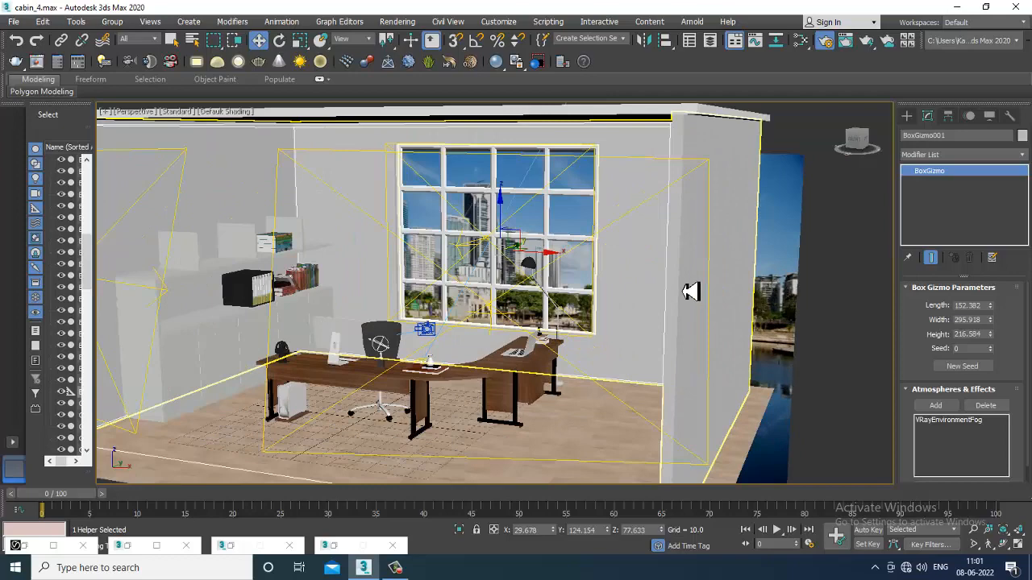
pyautogui.press('c')
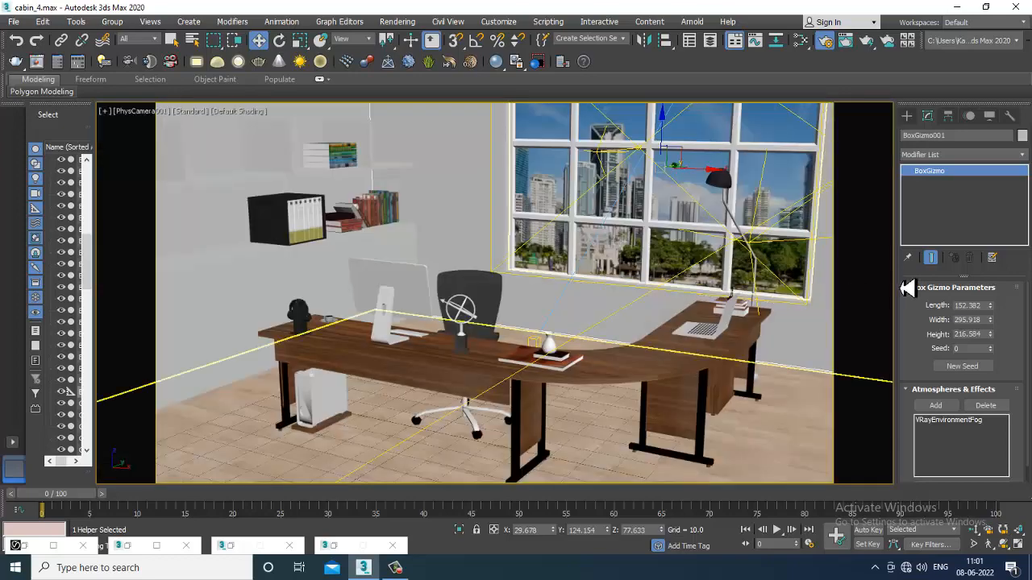